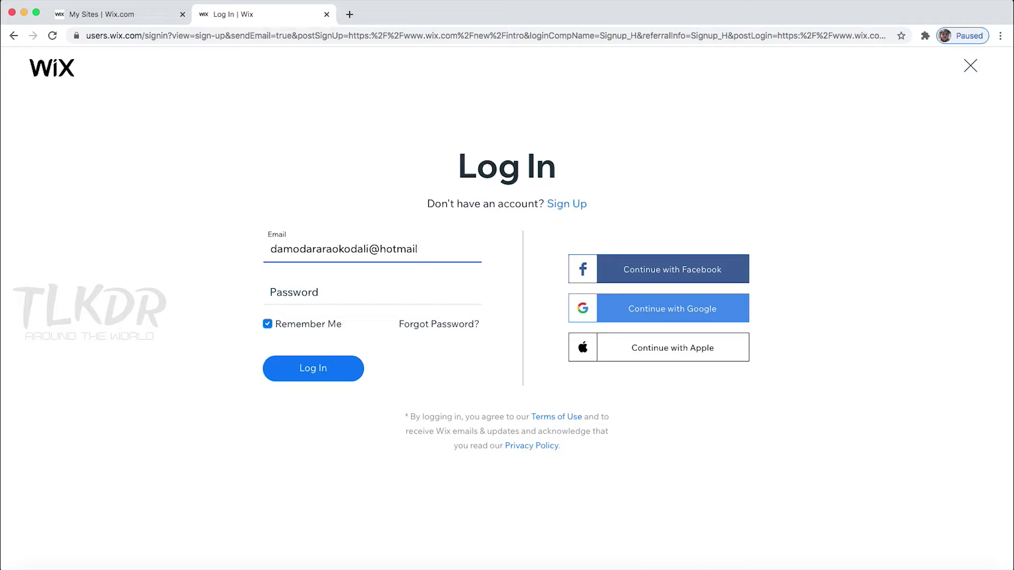
- Complete the account email, enter the account password and log in
{"action": "type", "text": ".com"}
{"action": "key", "text": "Tab"}
{"action": "type", "text": "•"}
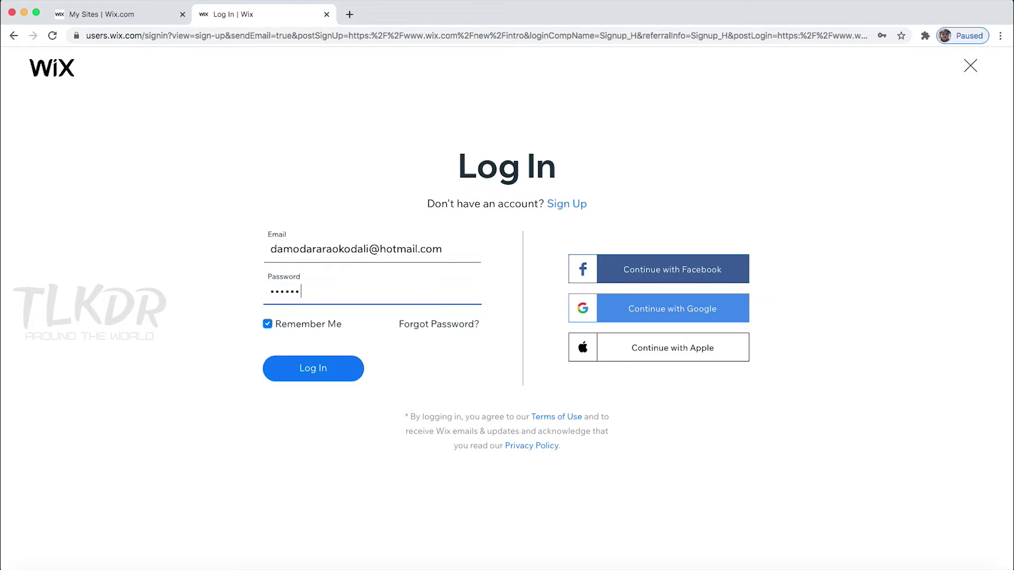
{"action": "left_click", "coordinate": [325, 373]}
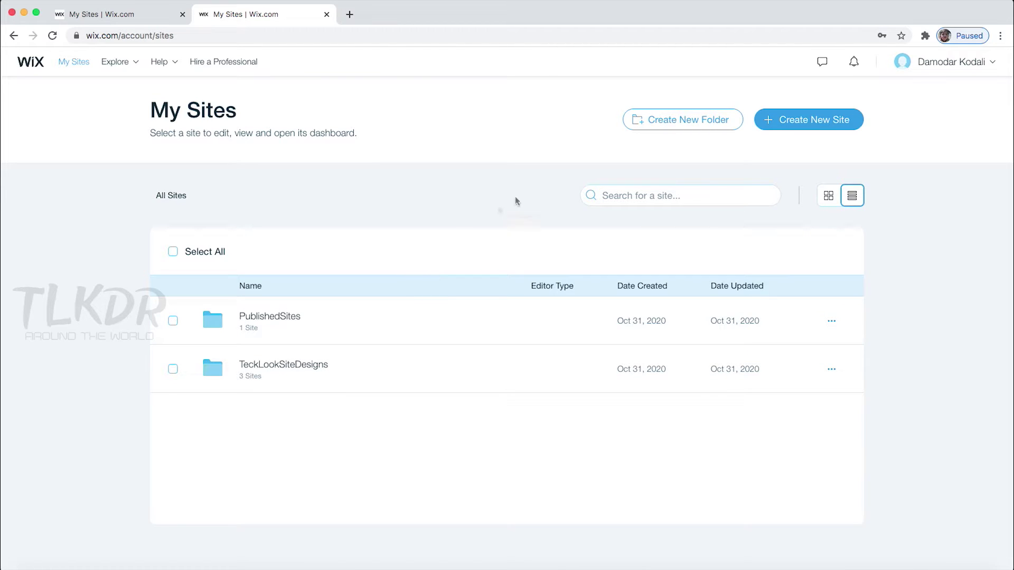
- Start a new site of the kind Other and choose to build it from a template with the Editor
{"action": "left_click", "coordinate": [808, 122]}
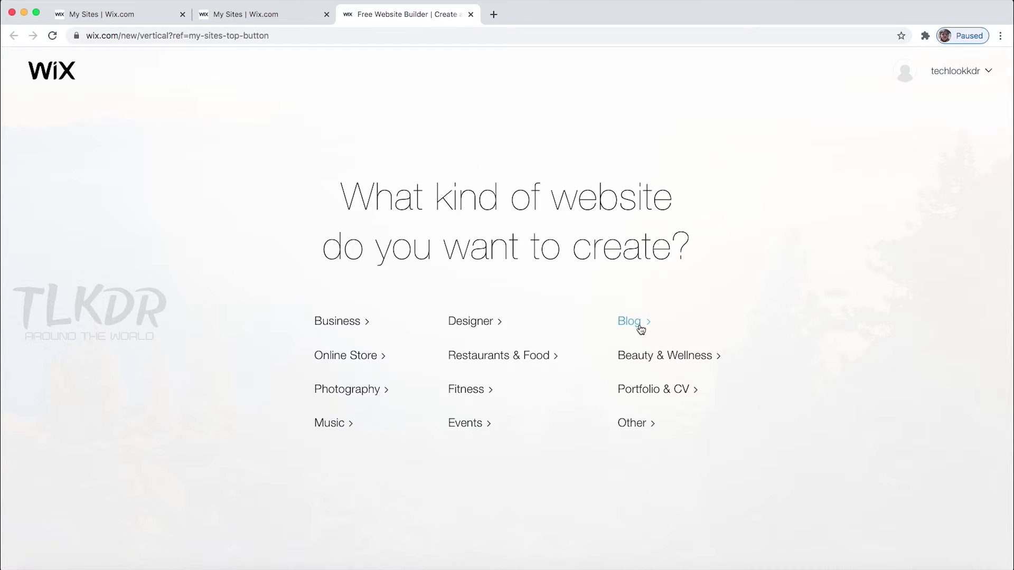
{"action": "left_click", "coordinate": [644, 429]}
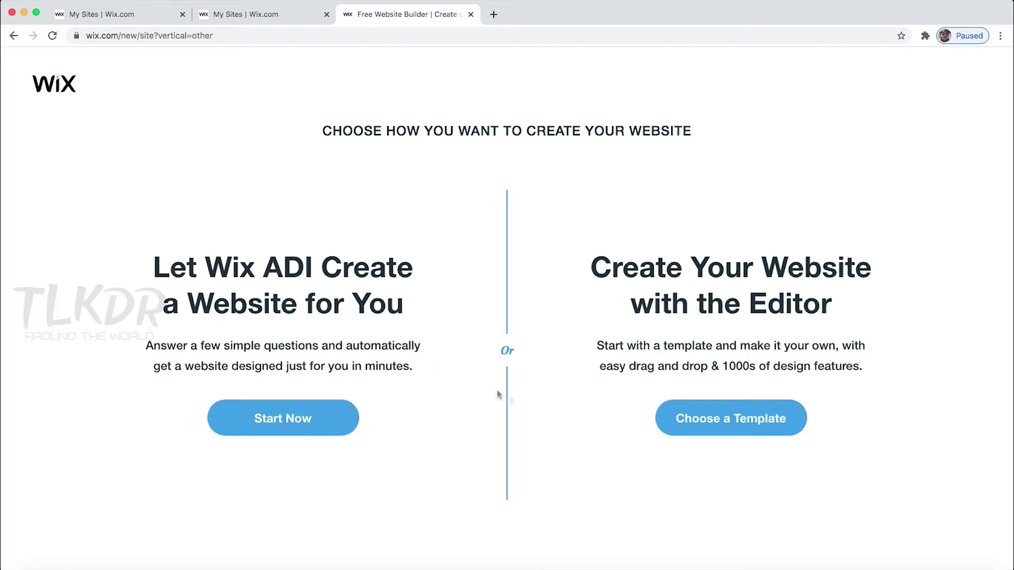
{"action": "left_click", "coordinate": [746, 426]}
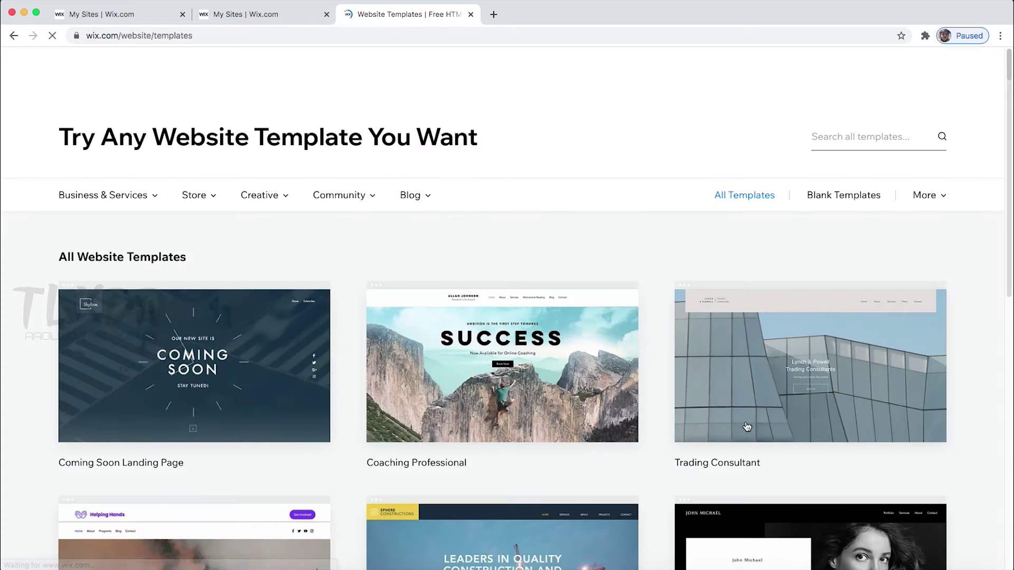
- Browse the gallery of all website templates for a suitable design
{"action": "mouse_move", "coordinate": [704, 425]}
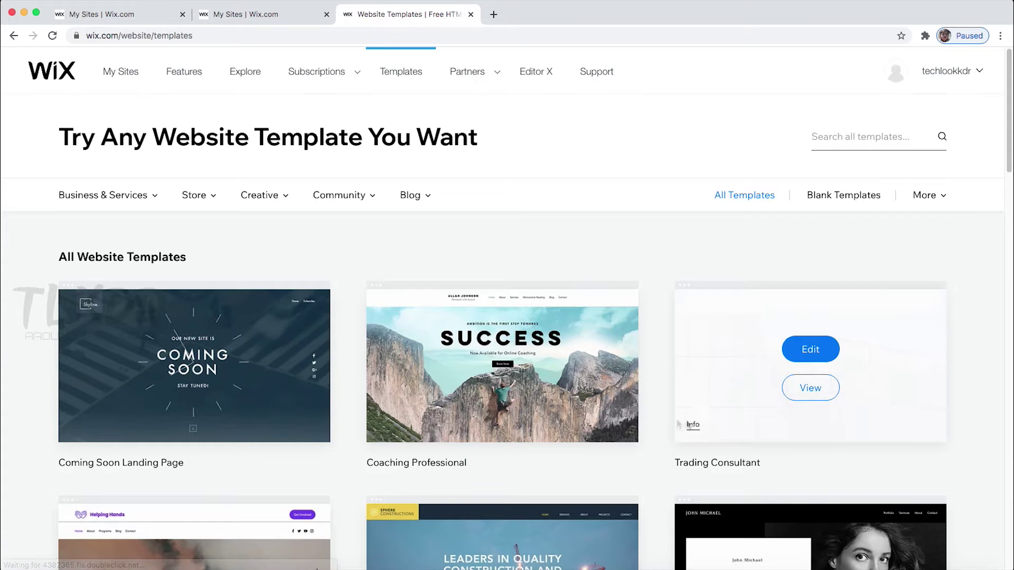
{"action": "scroll", "coordinate": [556, 398], "scroll_direction": "down", "scroll_amount": 5}
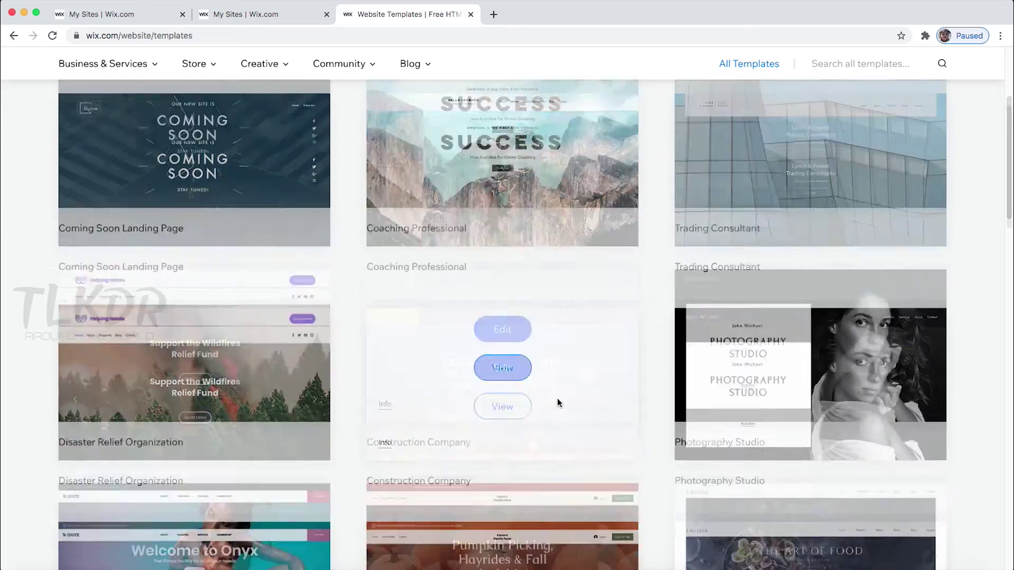
{"action": "scroll", "coordinate": [556, 398], "scroll_direction": "down", "scroll_amount": 3}
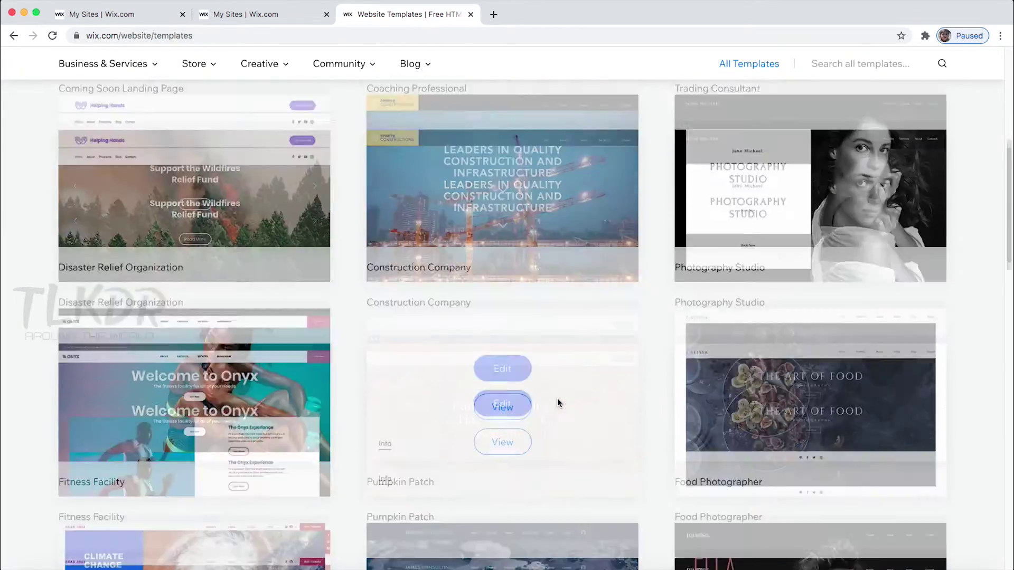
{"action": "scroll", "coordinate": [556, 403], "scroll_direction": "down", "scroll_amount": 4}
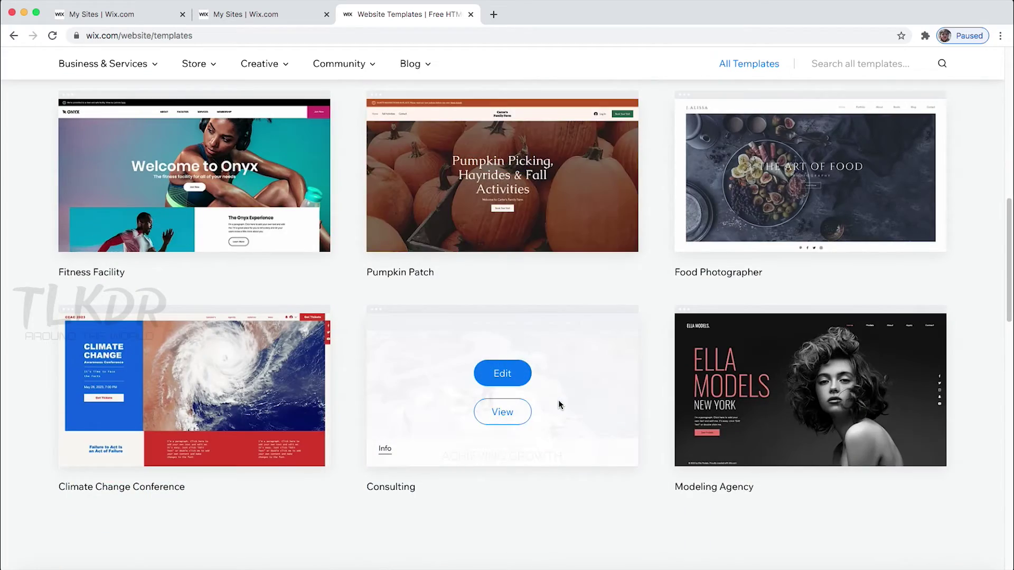
{"action": "scroll", "coordinate": [559, 405], "scroll_direction": "up", "scroll_amount": 1}
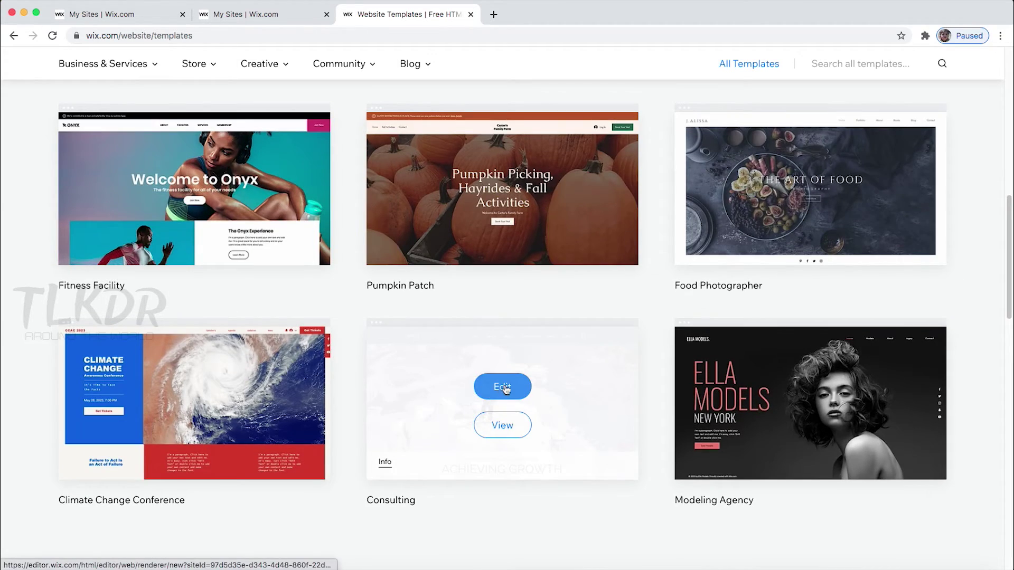
{"action": "scroll", "coordinate": [507, 389], "scroll_direction": "up", "scroll_amount": 1}
{"action": "scroll", "coordinate": [507, 390], "scroll_direction": "up", "scroll_amount": 15}
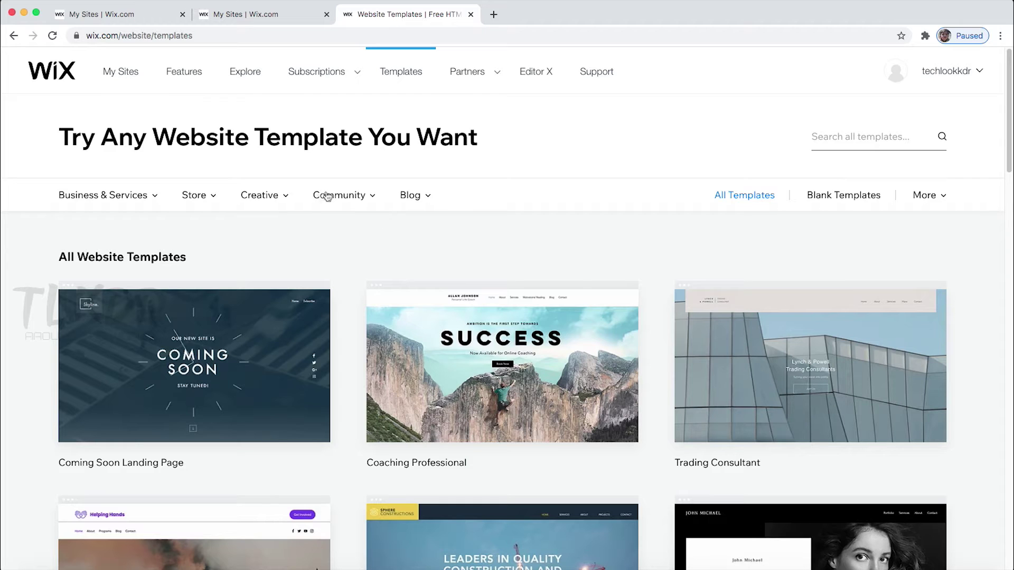
- Show the Film & TV templates from the Creative category and look through them
{"action": "mouse_move", "coordinate": [309, 203]}
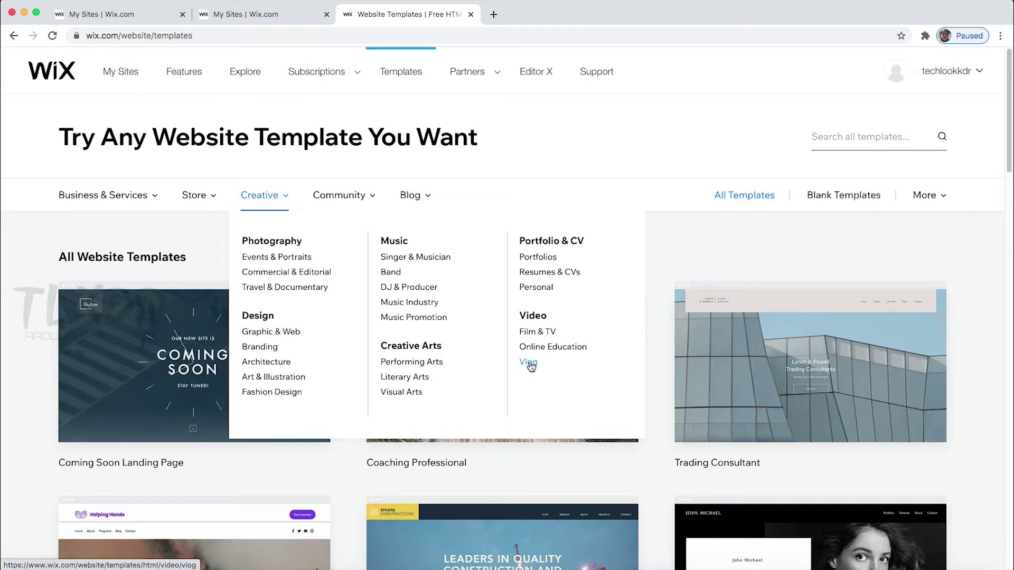
{"action": "left_click", "coordinate": [531, 331]}
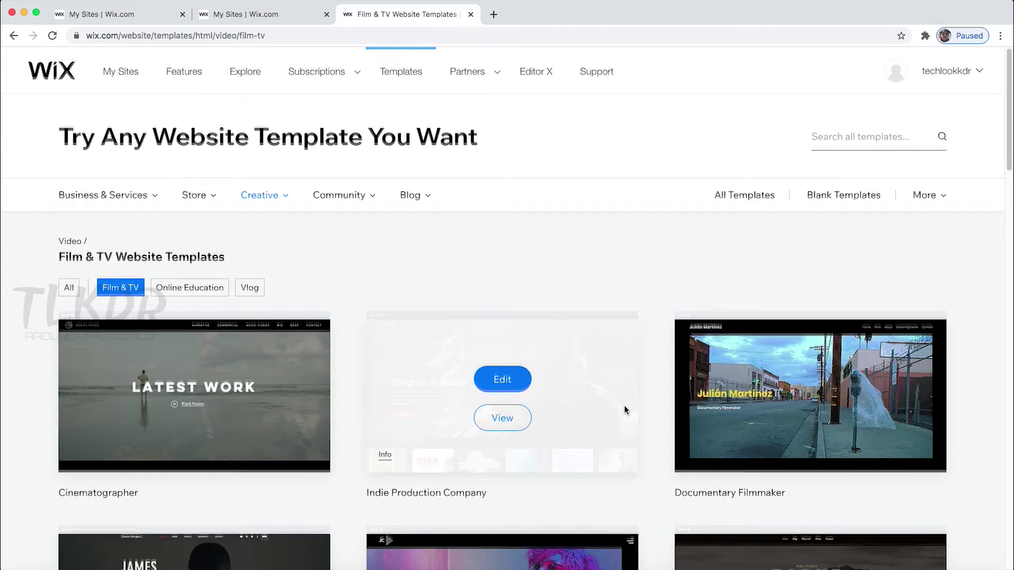
{"action": "scroll", "coordinate": [623, 406], "scroll_direction": "down", "scroll_amount": 4}
{"action": "scroll", "coordinate": [624, 406], "scroll_direction": "down", "scroll_amount": 4}
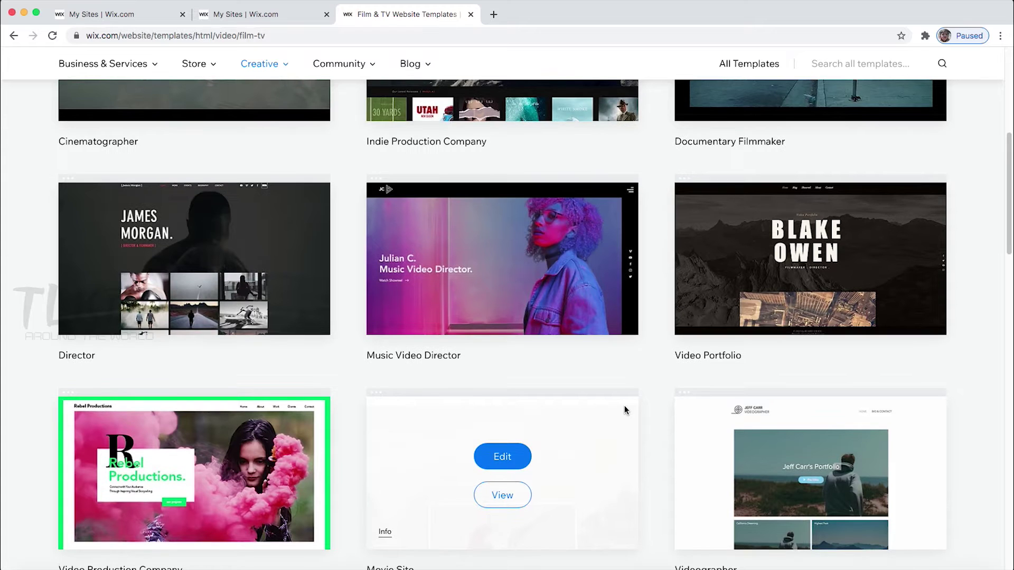
{"action": "scroll", "coordinate": [624, 409], "scroll_direction": "up", "scroll_amount": 1}
{"action": "scroll", "coordinate": [624, 410], "scroll_direction": "up", "scroll_amount": 1}
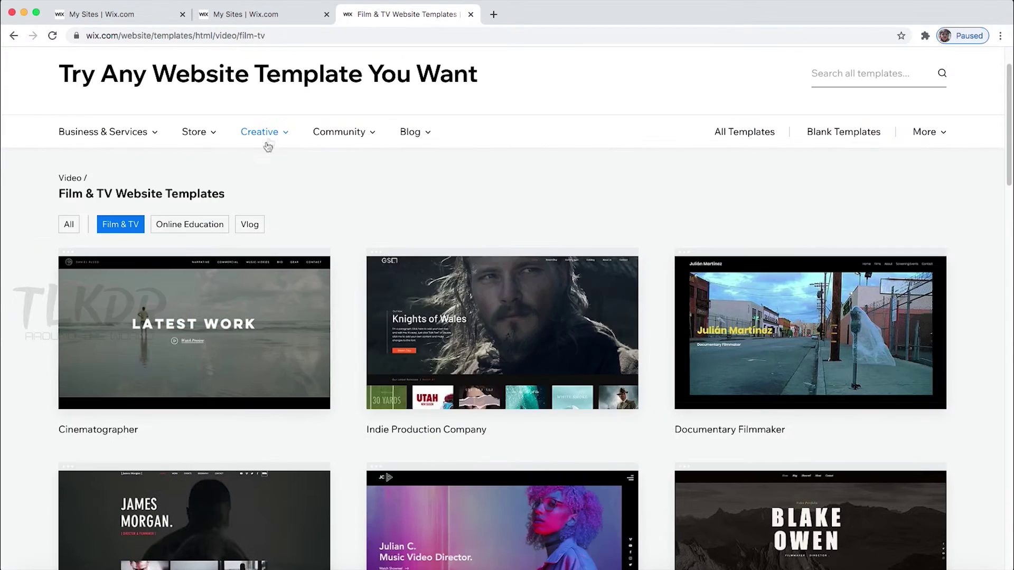
- Show the Vlog templates from the Creative category and open the Video Gaming template for editing
{"action": "mouse_move", "coordinate": [264, 134]}
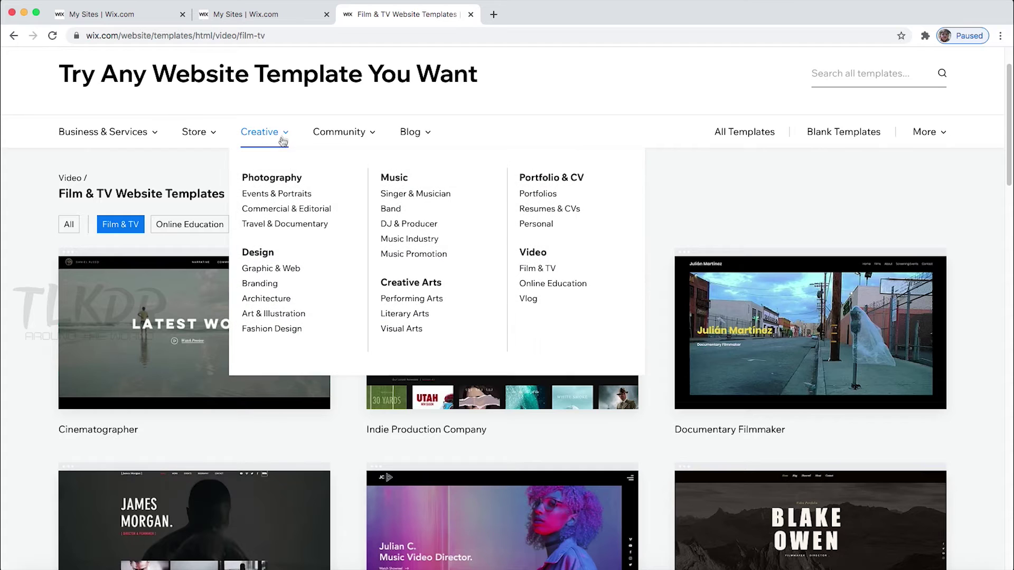
{"action": "left_click", "coordinate": [531, 300]}
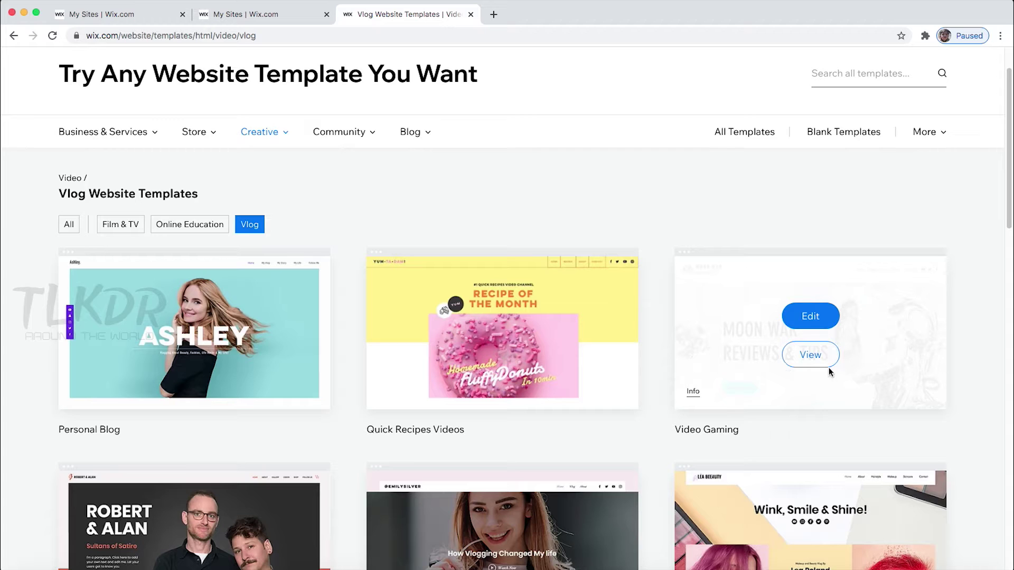
{"action": "left_click", "coordinate": [811, 316]}
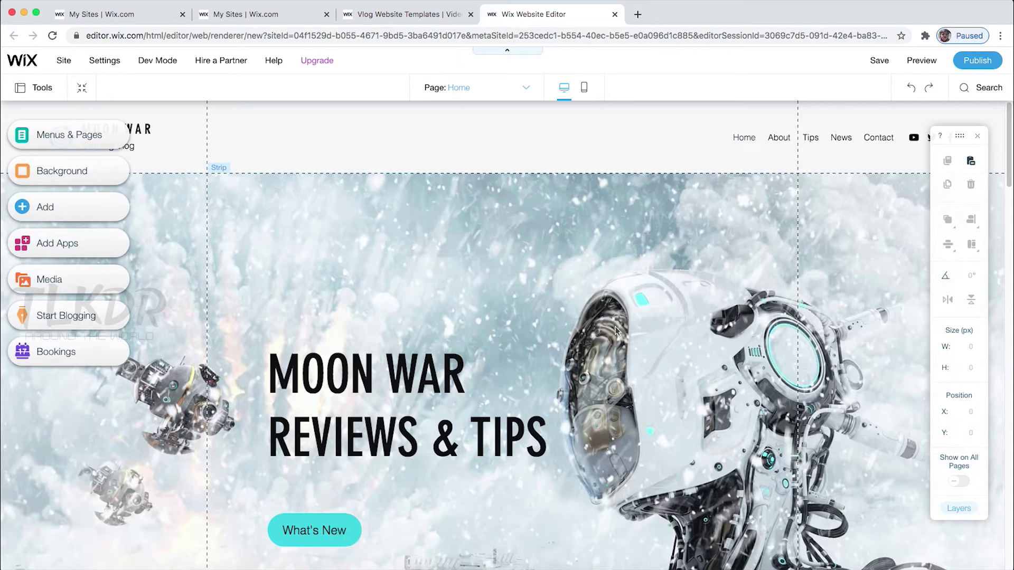
- Look over all sections of the template's Home page, from the header down to the photo gallery
{"action": "scroll", "coordinate": [615, 331], "scroll_direction": "down", "scroll_amount": 10}
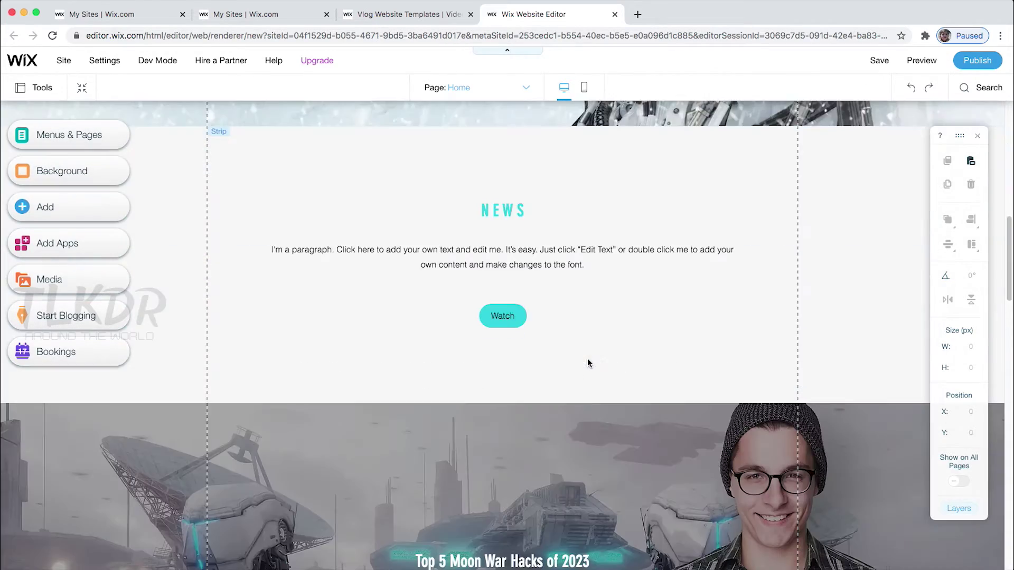
{"action": "scroll", "coordinate": [588, 363], "scroll_direction": "down", "scroll_amount": 5}
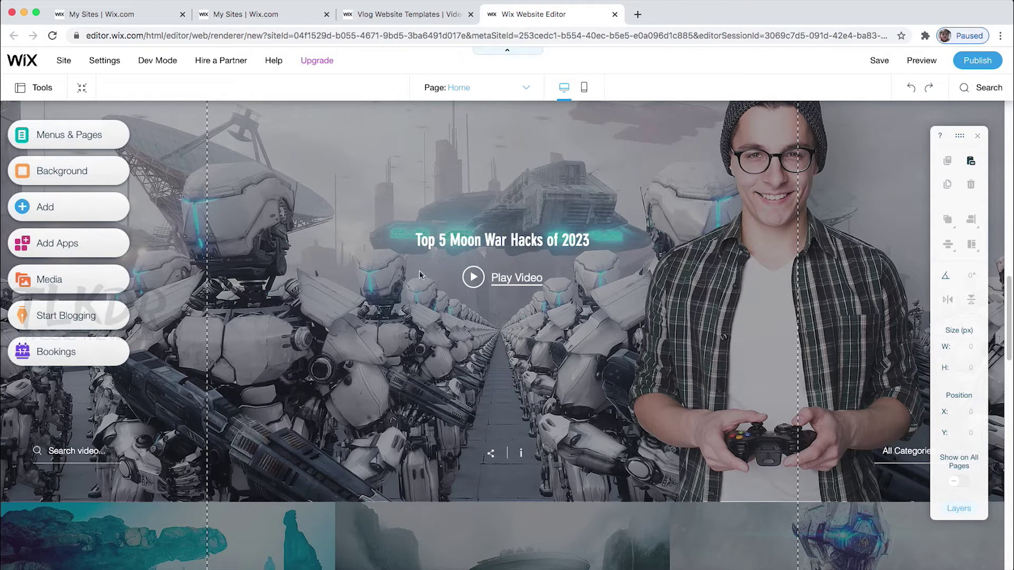
{"action": "scroll", "coordinate": [433, 301], "scroll_direction": "down", "scroll_amount": 3}
{"action": "scroll", "coordinate": [433, 302], "scroll_direction": "down", "scroll_amount": 2}
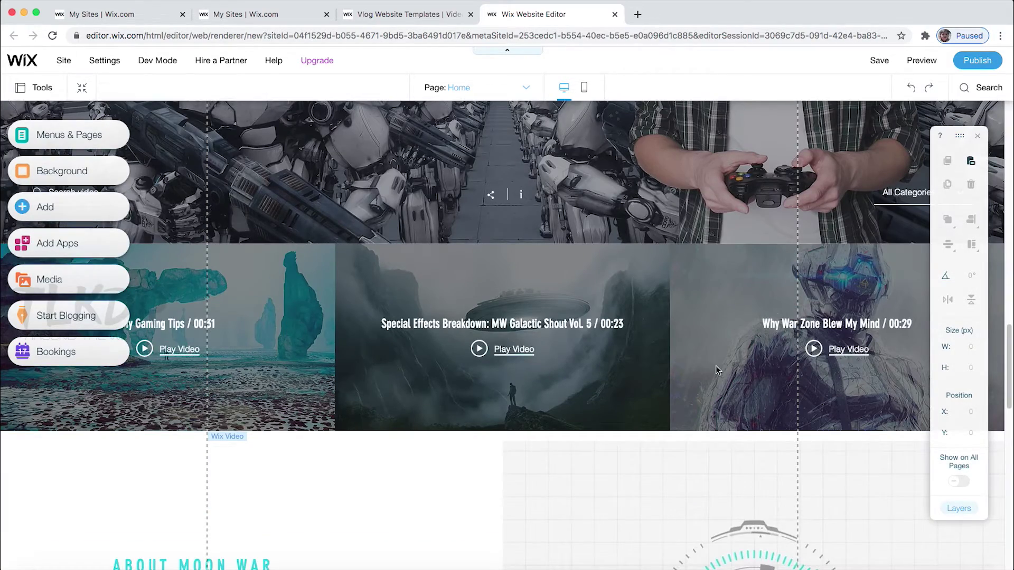
{"action": "scroll", "coordinate": [715, 366], "scroll_direction": "down", "scroll_amount": 7}
{"action": "scroll", "coordinate": [321, 319], "scroll_direction": "up", "scroll_amount": 1}
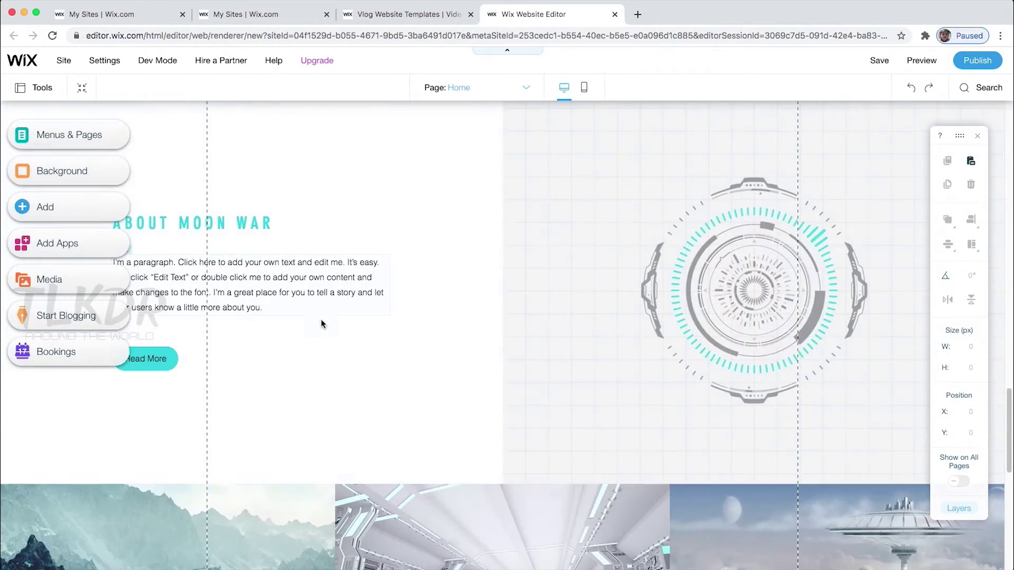
{"action": "scroll", "coordinate": [321, 319], "scroll_direction": "down", "scroll_amount": 7}
{"action": "scroll", "coordinate": [518, 375], "scroll_direction": "up", "scroll_amount": 15}
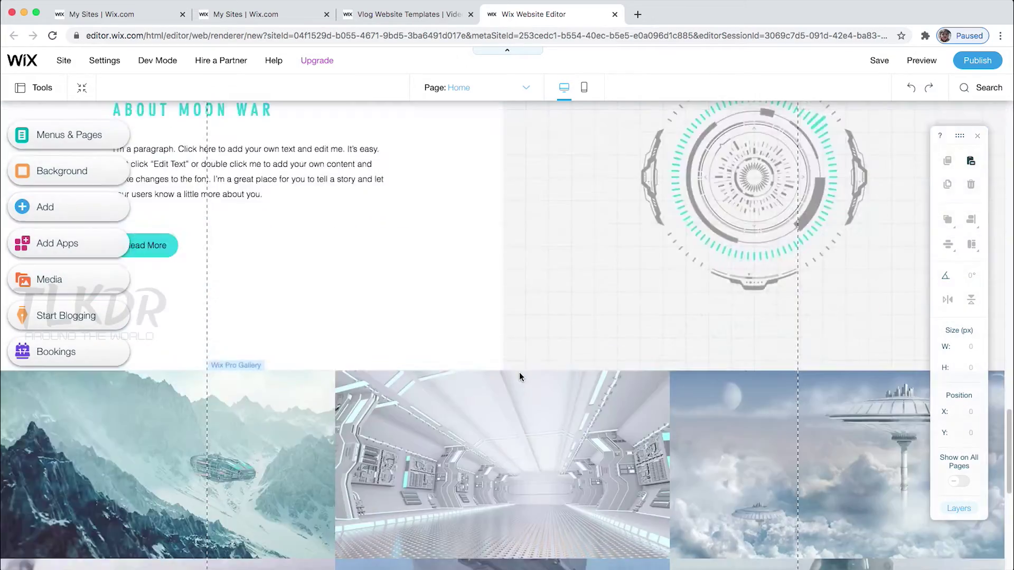
{"action": "scroll", "coordinate": [518, 373], "scroll_direction": "up", "scroll_amount": 8}
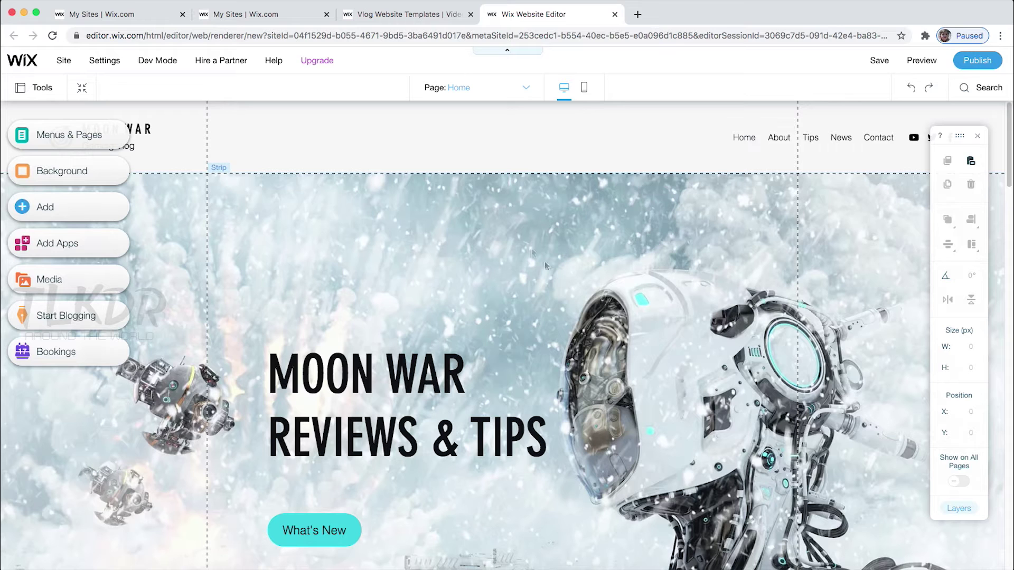
- Open the background settings of the "Moon War Reviews & Tips" strip
{"action": "left_click", "coordinate": [484, 260]}
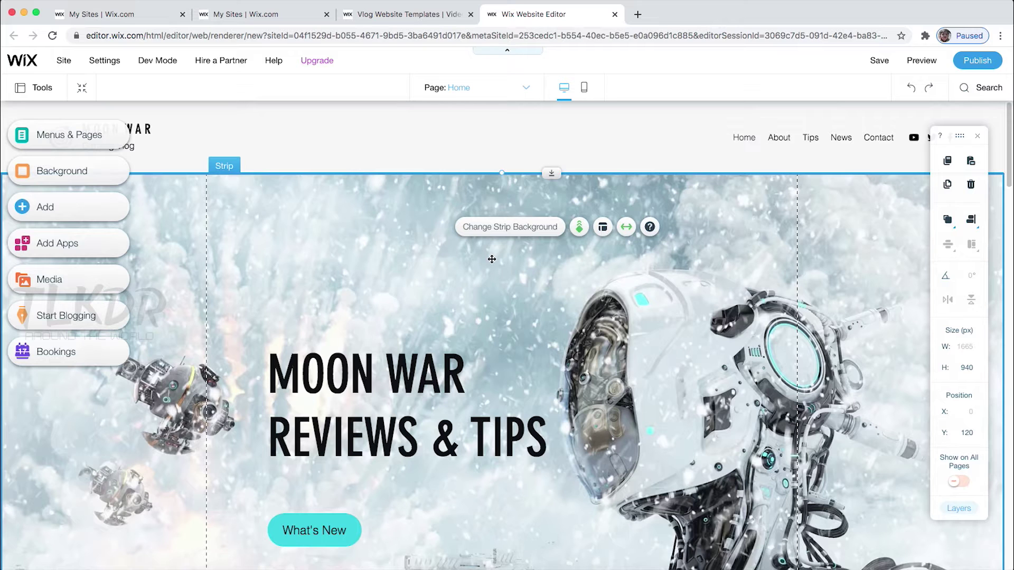
{"action": "left_click", "coordinate": [519, 233]}
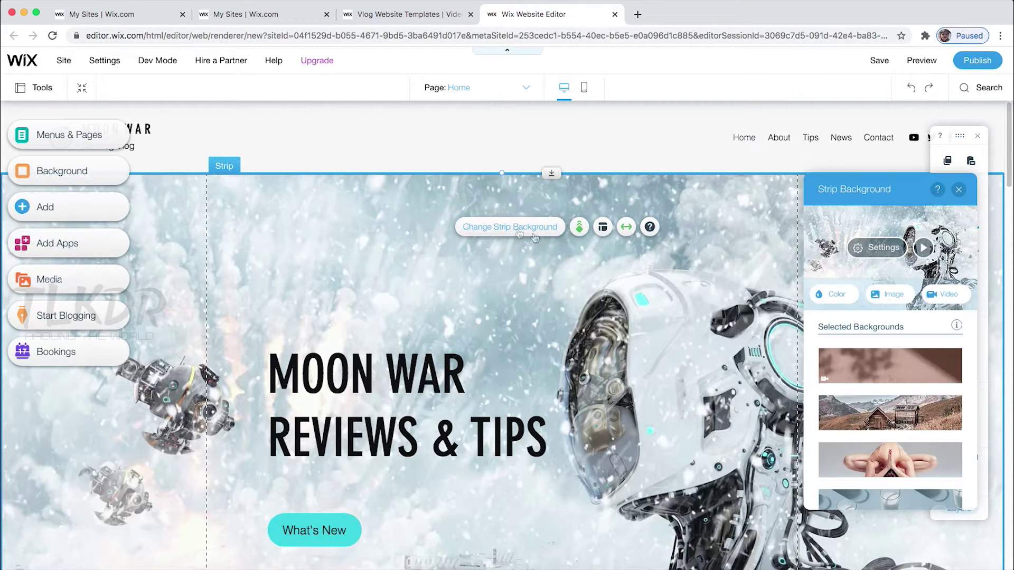
- Try the turquoise site color as the strip background and undo the color change
{"action": "left_click", "coordinate": [841, 300]}
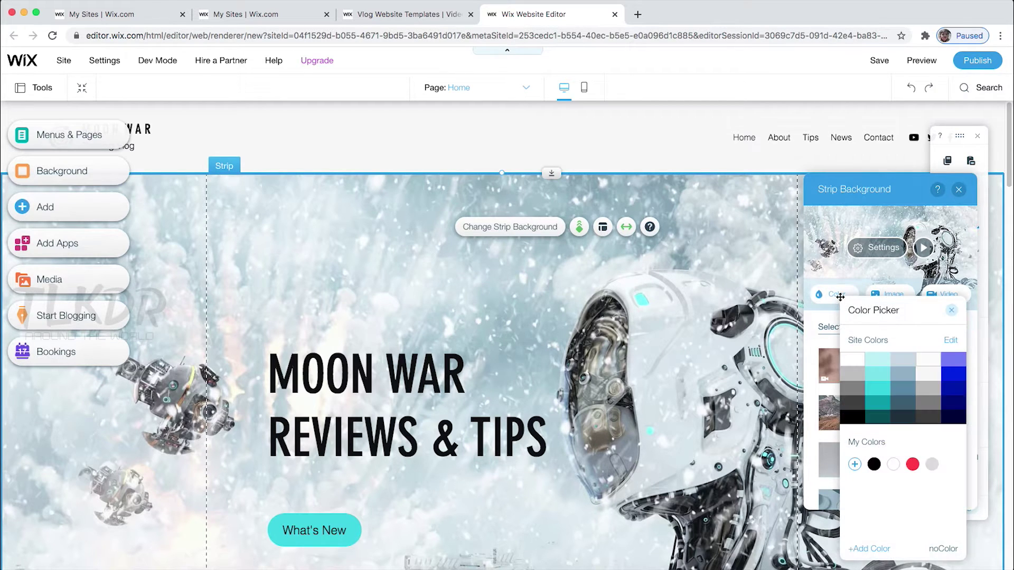
{"action": "left_click", "coordinate": [882, 389]}
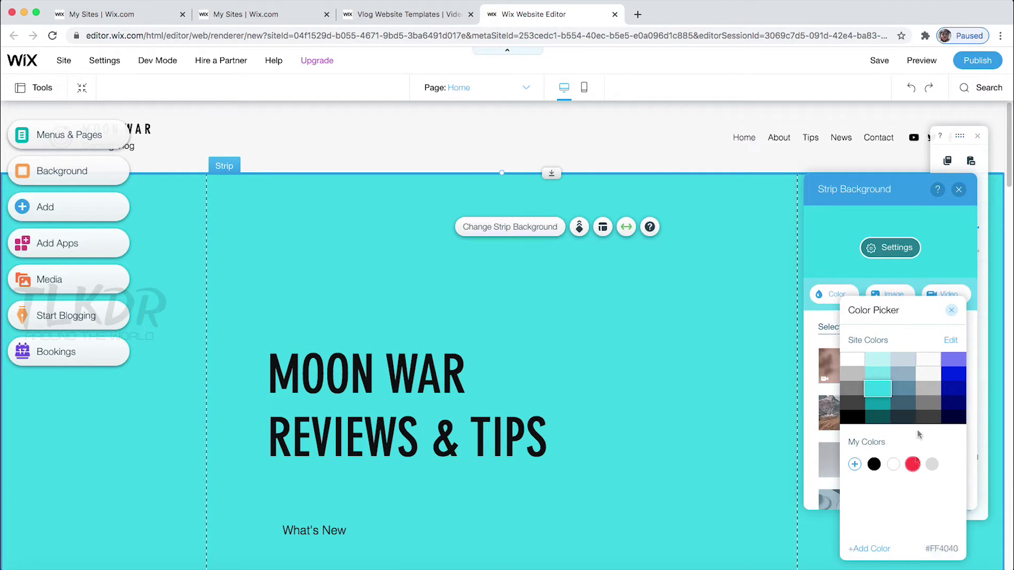
{"action": "left_click", "coordinate": [915, 93]}
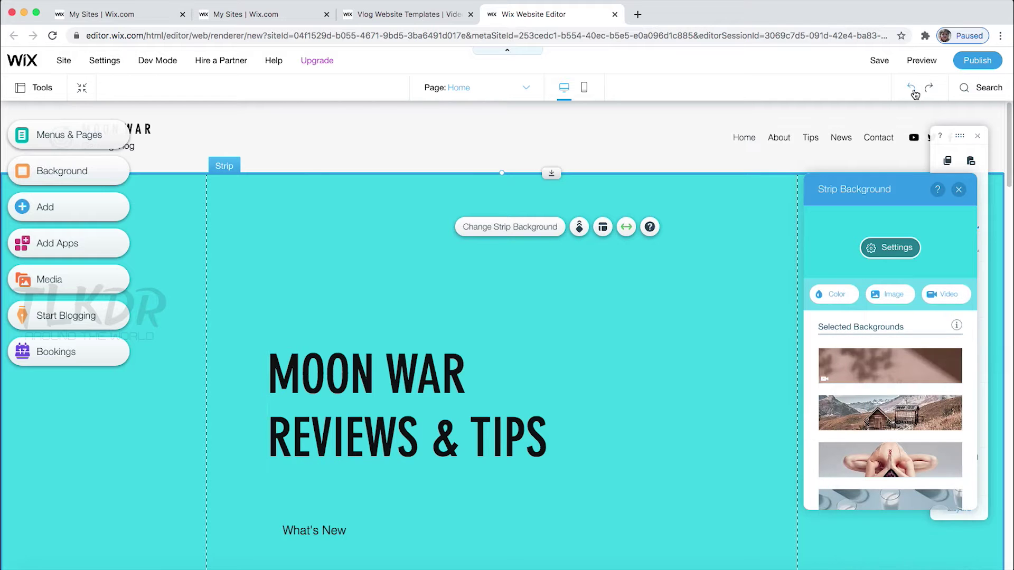
{"action": "left_click", "coordinate": [912, 89]}
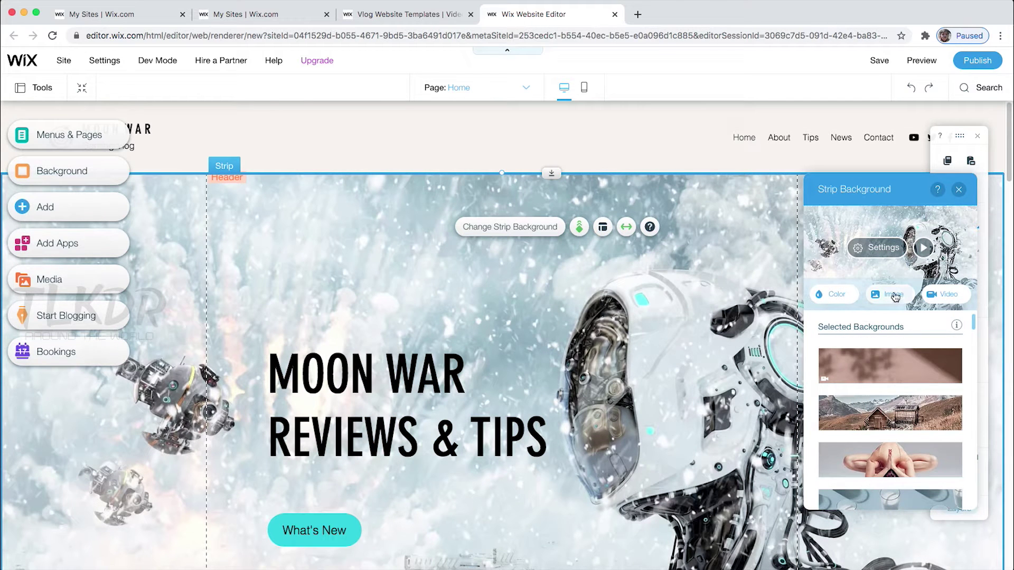
- Set the strip background to the Media from Wix image of a backpacker beside a waterfall
{"action": "scroll", "coordinate": [879, 383], "scroll_direction": "down", "scroll_amount": 5}
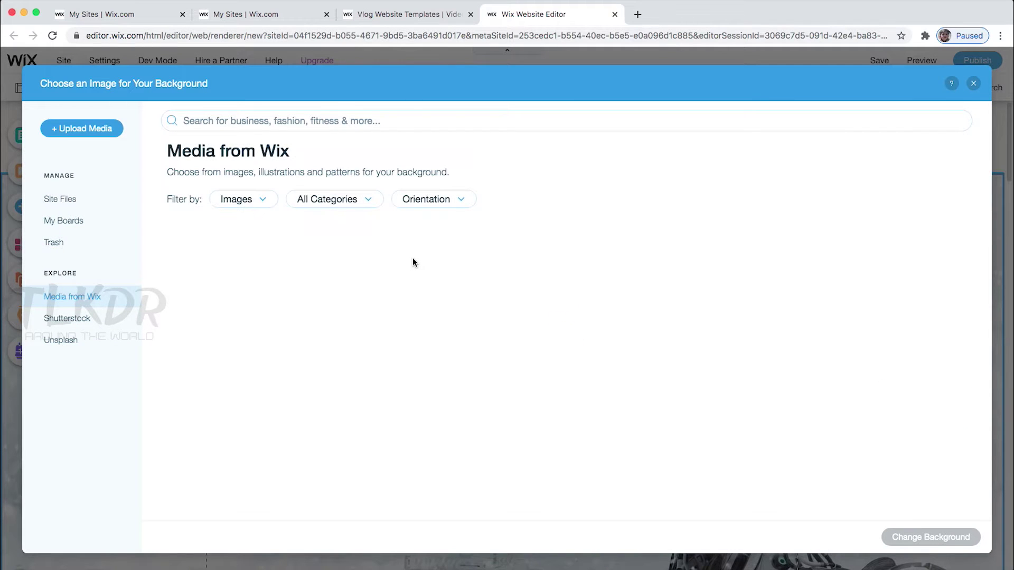
{"action": "scroll", "coordinate": [463, 388], "scroll_direction": "down", "scroll_amount": 5}
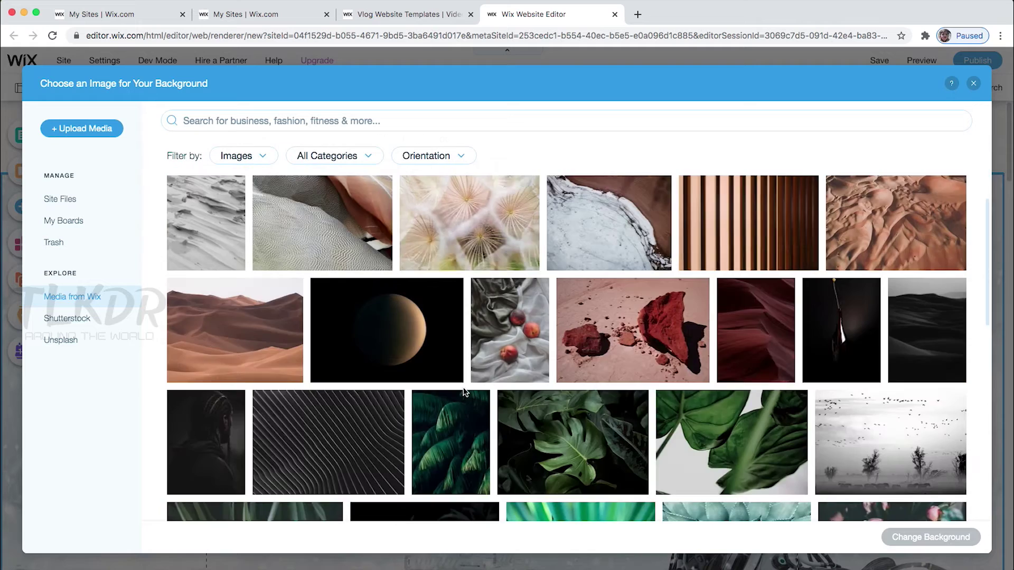
{"action": "scroll", "coordinate": [470, 387], "scroll_direction": "down", "scroll_amount": 4}
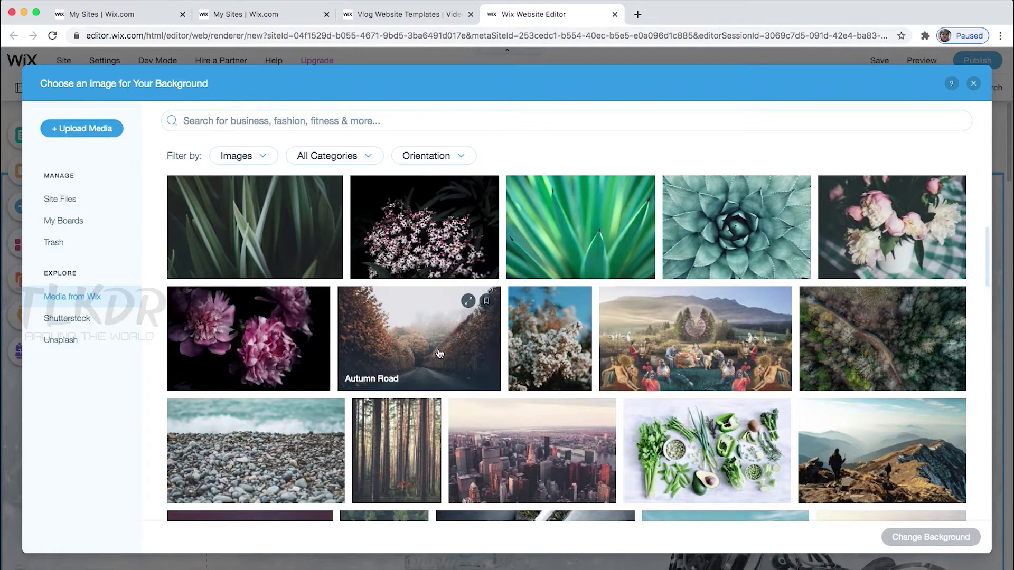
{"action": "scroll", "coordinate": [441, 353], "scroll_direction": "down", "scroll_amount": 7}
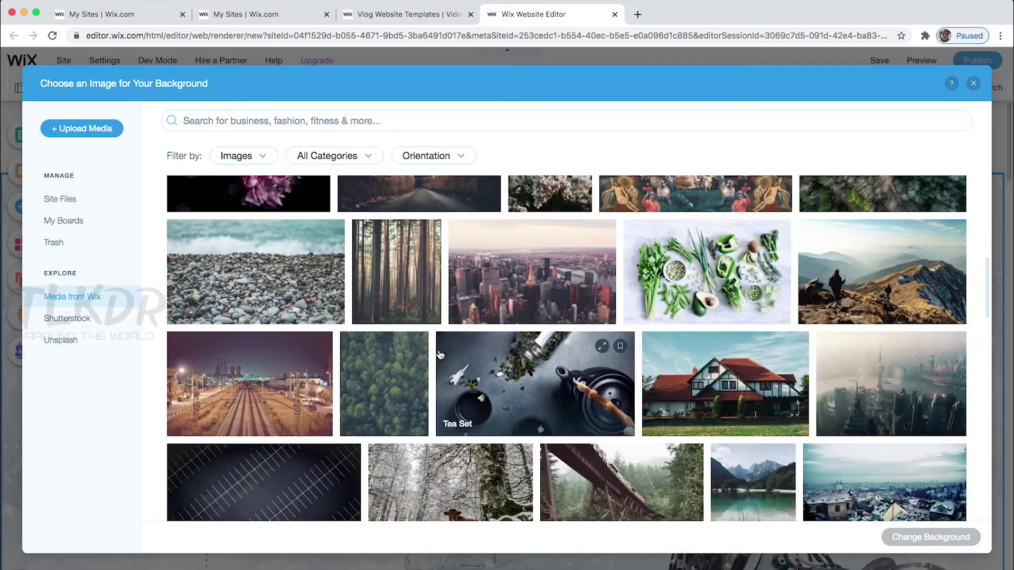
{"action": "scroll", "coordinate": [438, 350], "scroll_direction": "down", "scroll_amount": 5}
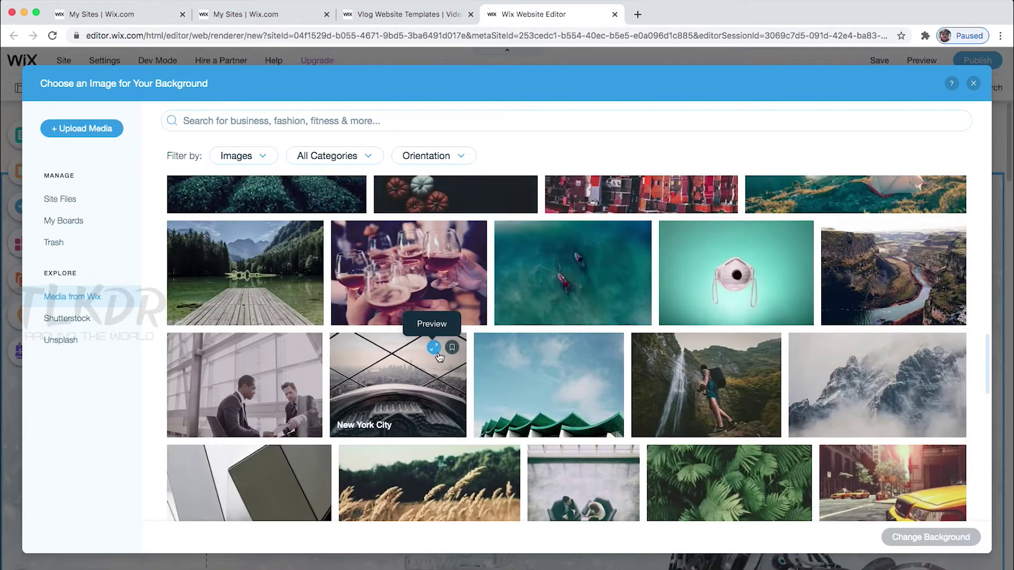
{"action": "scroll", "coordinate": [438, 359], "scroll_direction": "down", "scroll_amount": 1}
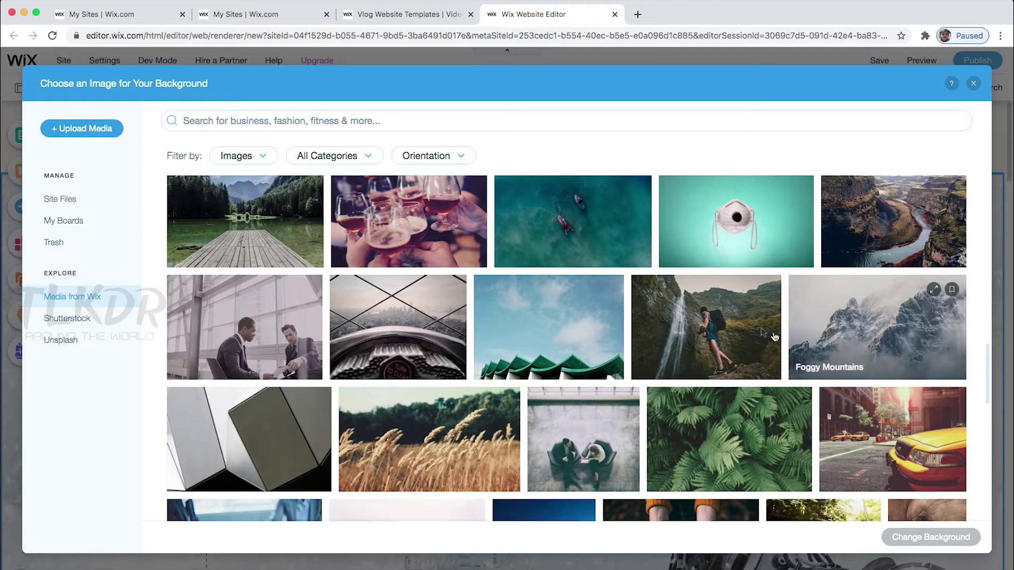
{"action": "left_click", "coordinate": [728, 326]}
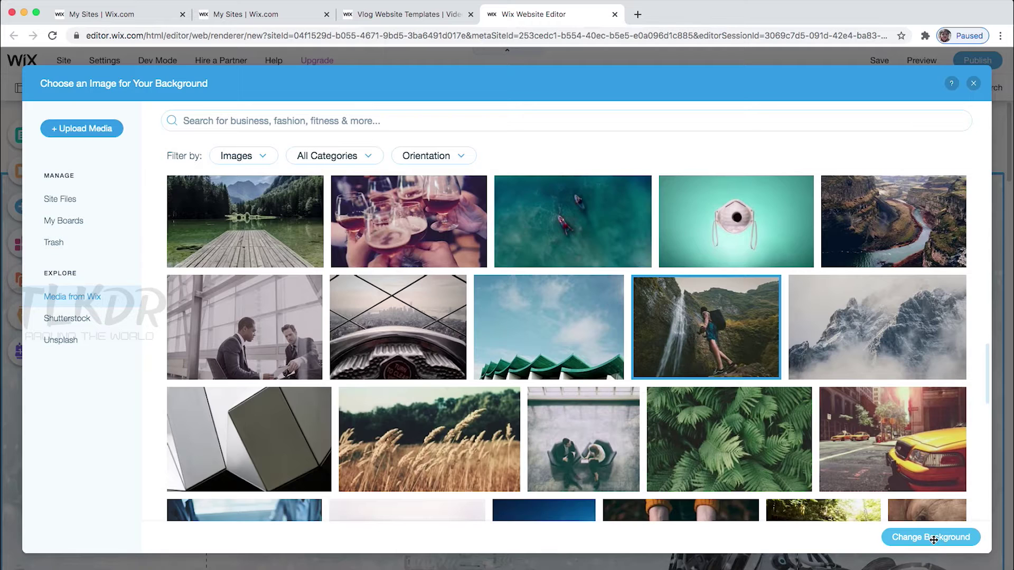
{"action": "left_click", "coordinate": [932, 542]}
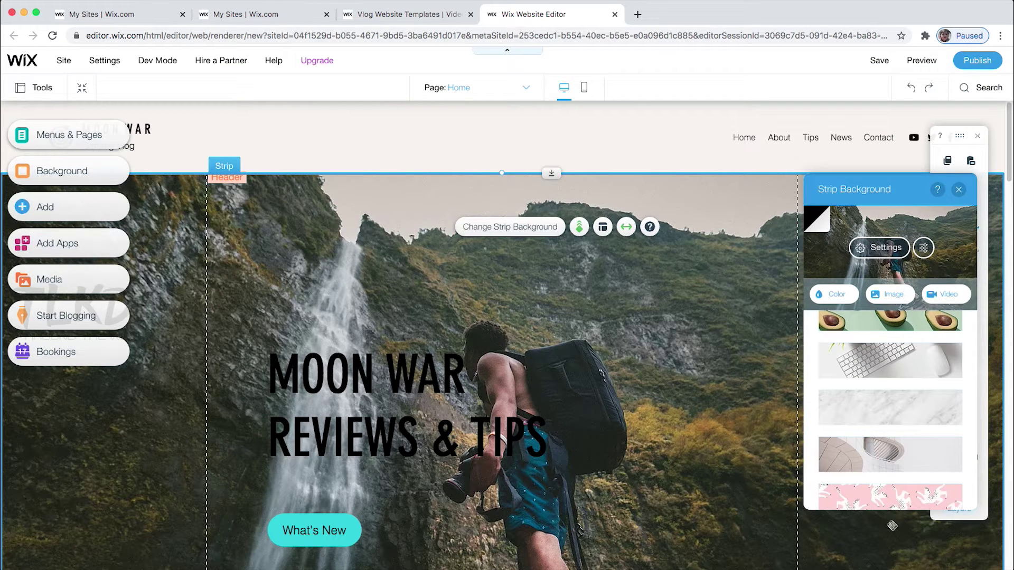
- Open the Media from Wix video choices for the strip background and filter them to Animals & Nature
{"action": "left_click", "coordinate": [949, 297]}
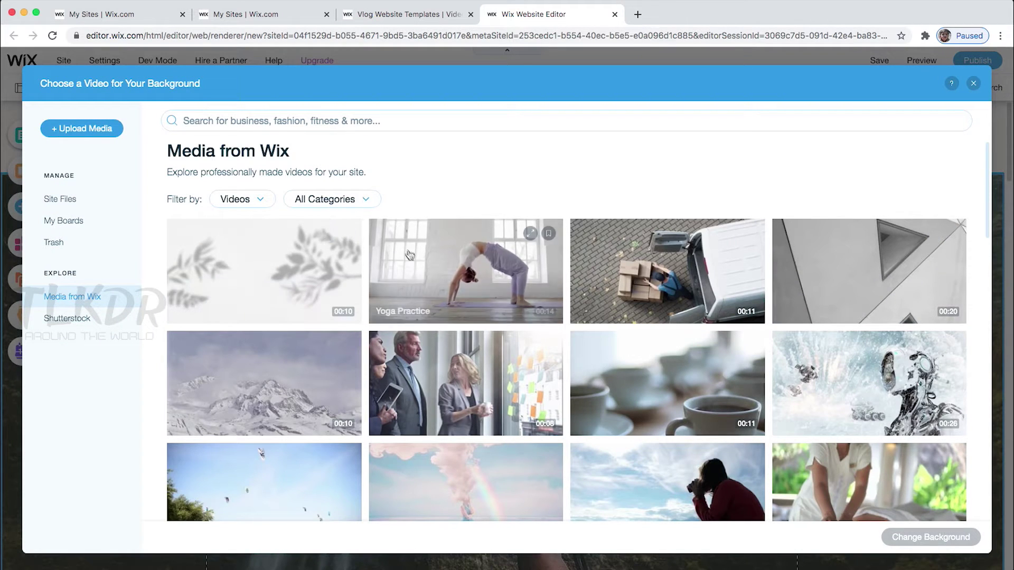
{"action": "scroll", "coordinate": [408, 254], "scroll_direction": "down", "scroll_amount": 5}
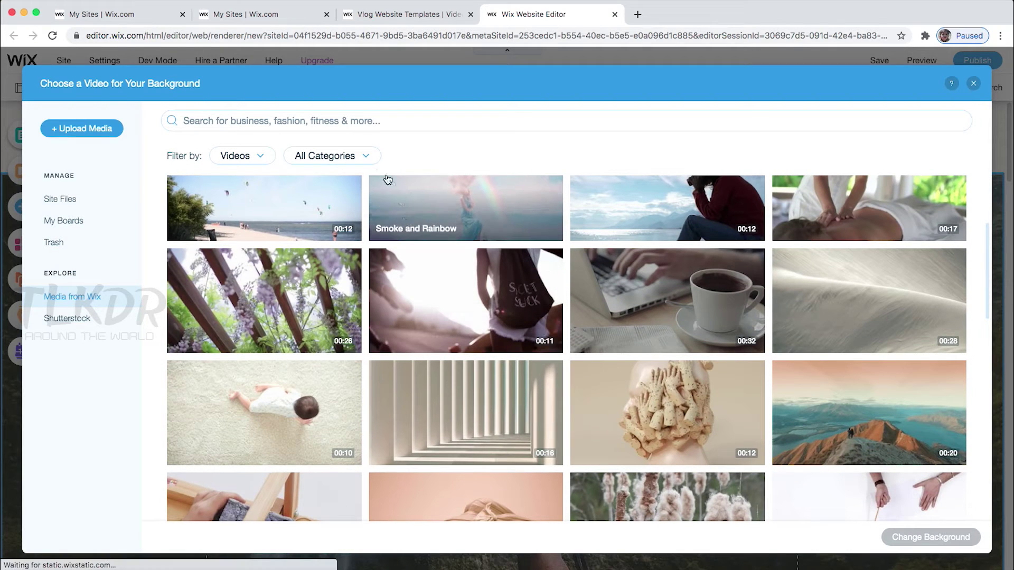
{"action": "left_click", "coordinate": [369, 159]}
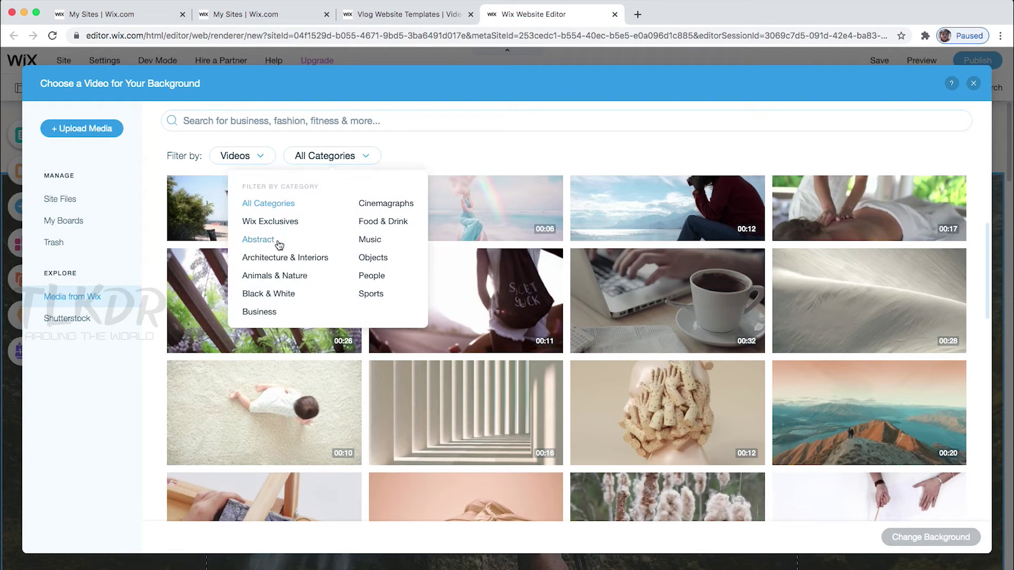
{"action": "left_click", "coordinate": [290, 278]}
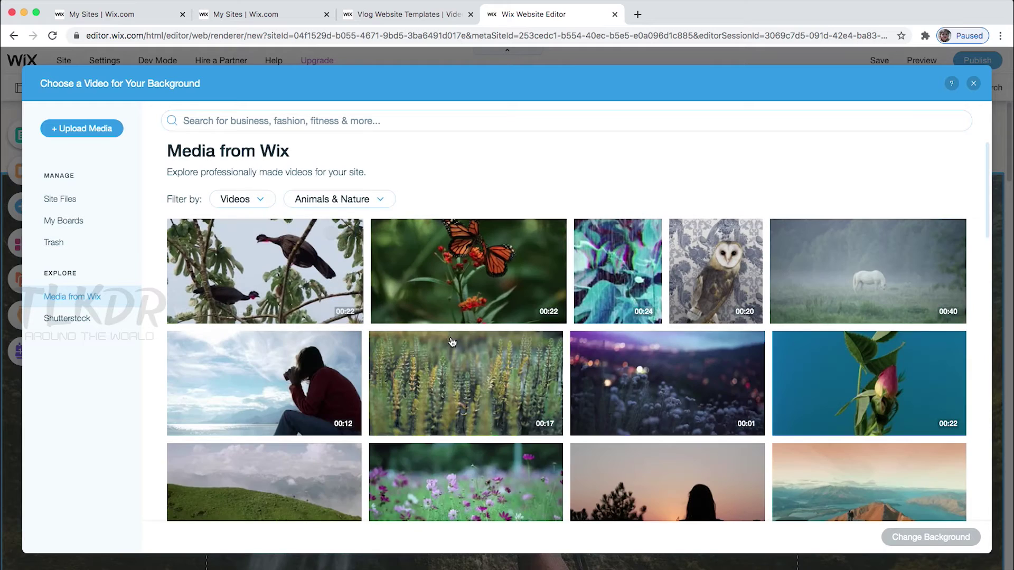
- Apply the Mountain Range video as the strip background and preview the site
{"action": "scroll", "coordinate": [487, 397], "scroll_direction": "down", "scroll_amount": 1}
{"action": "scroll", "coordinate": [487, 397], "scroll_direction": "down", "scroll_amount": 4}
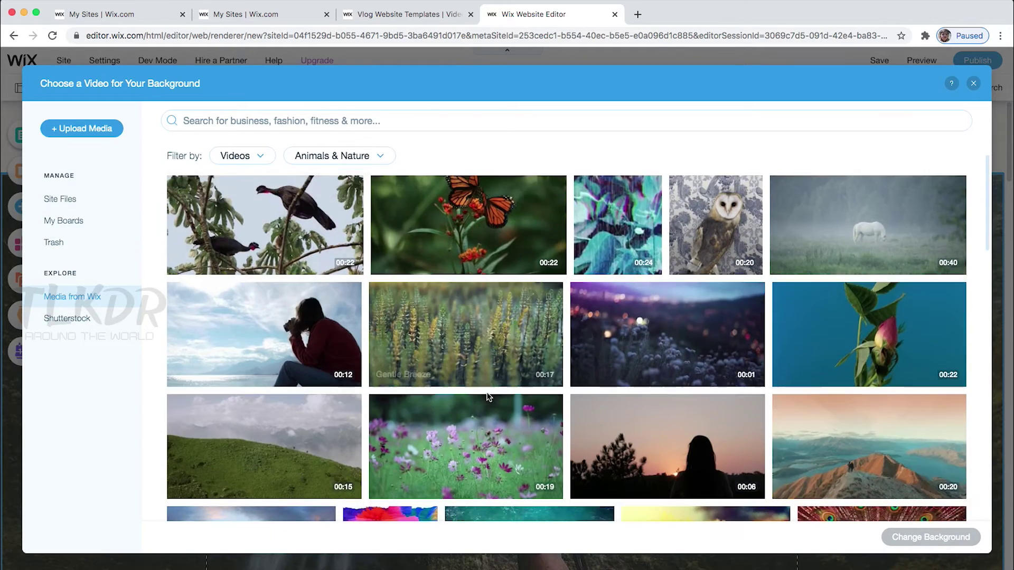
{"action": "scroll", "coordinate": [837, 235], "scroll_direction": "up", "scroll_amount": 1}
{"action": "scroll", "coordinate": [870, 223], "scroll_direction": "up", "scroll_amount": 2}
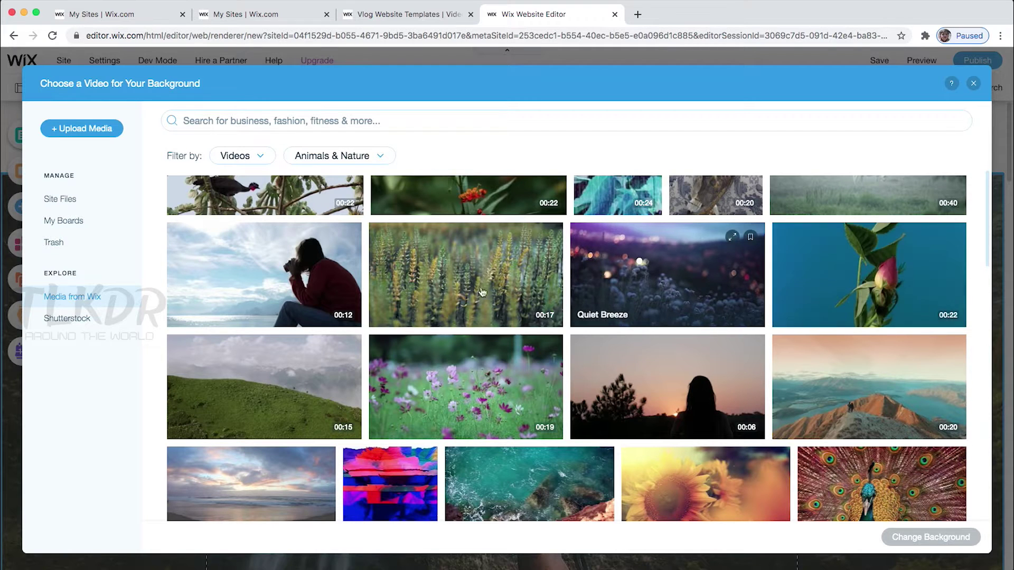
{"action": "scroll", "coordinate": [396, 325], "scroll_direction": "down", "scroll_amount": 4}
{"action": "scroll", "coordinate": [397, 322], "scroll_direction": "down", "scroll_amount": 2}
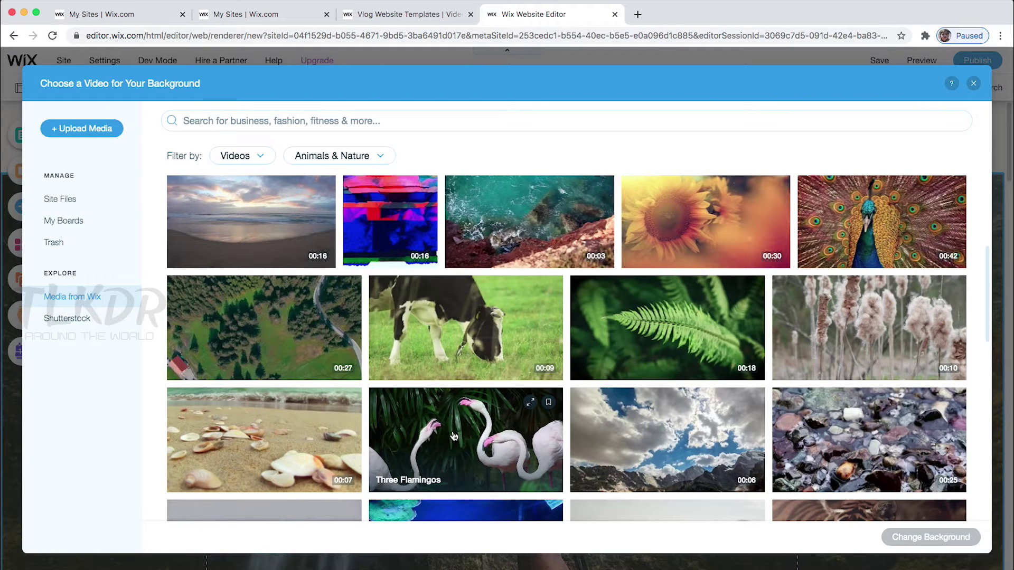
{"action": "left_click", "coordinate": [691, 444]}
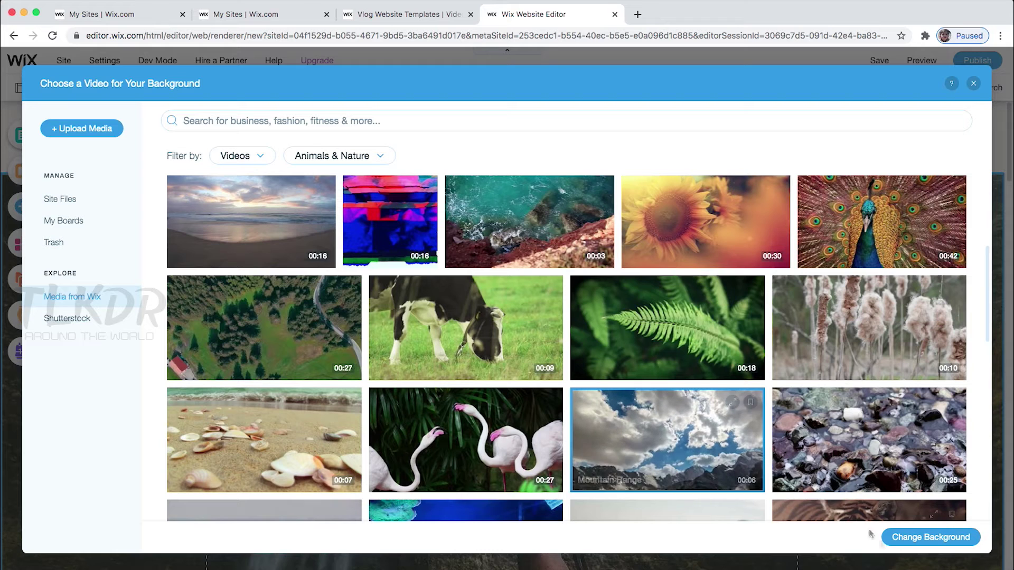
{"action": "left_click", "coordinate": [941, 543]}
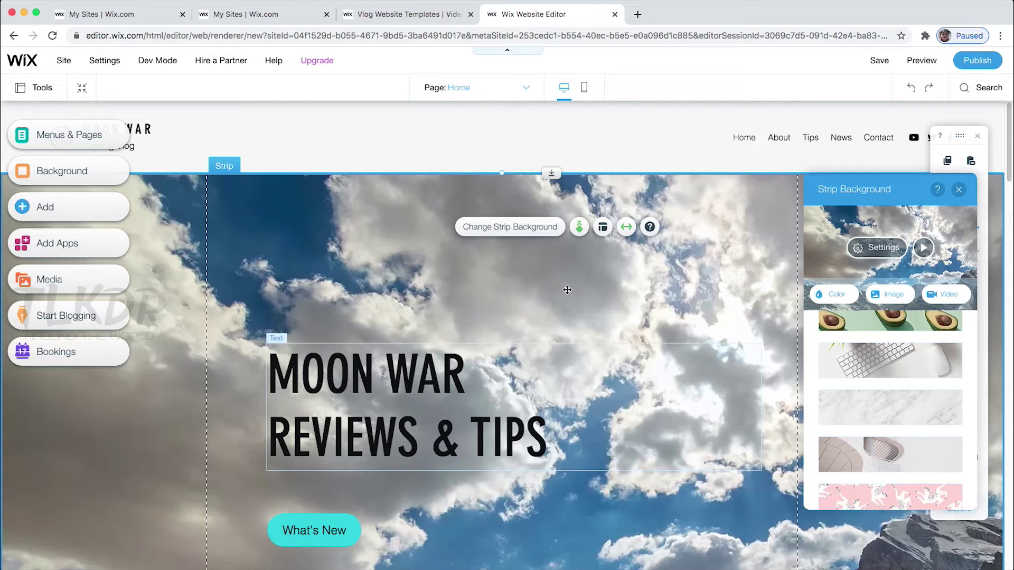
{"action": "left_click", "coordinate": [925, 60]}
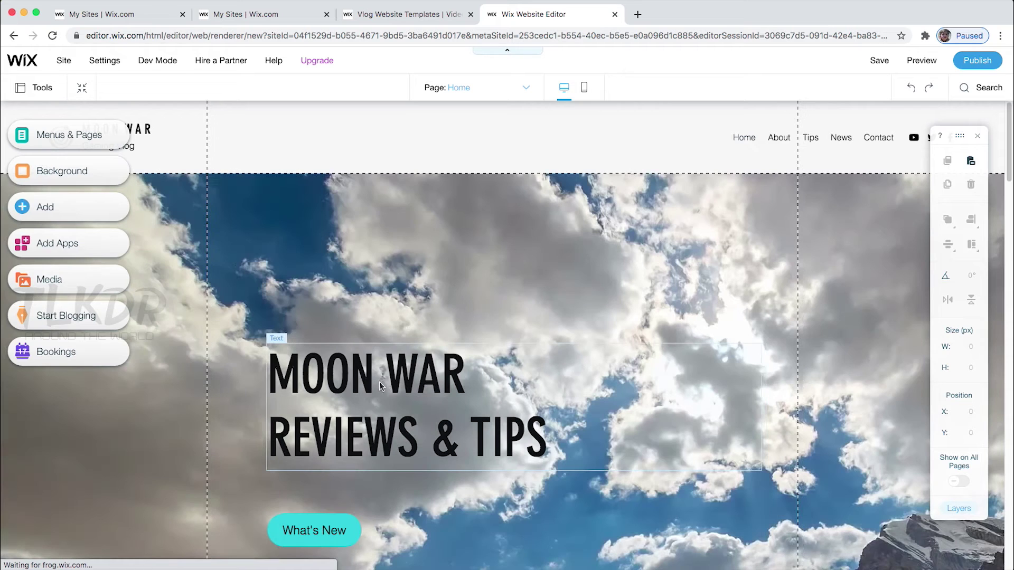
- Replace "MOON WAR" in the first line of the strip's heading with "Tech Look KDR"
{"action": "left_click", "coordinate": [461, 386]}
{"action": "double_click", "coordinate": [471, 385]}
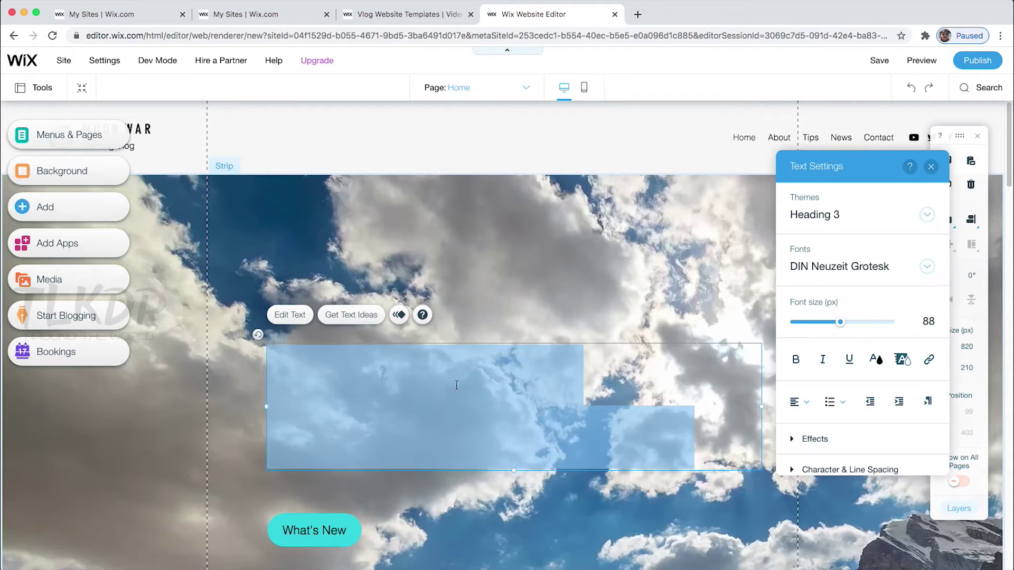
{"action": "left_click", "coordinate": [479, 382]}
{"action": "key", "text": "BackSpace"}
{"action": "key", "text": "BackSpace"}
{"action": "key", "text": "BackSpace"}
{"action": "key", "text": "BackSpace"}
{"action": "key", "text": "BackSpace"}
{"action": "key", "text": "BackSpace"}
{"action": "key", "text": "BackSpace"}
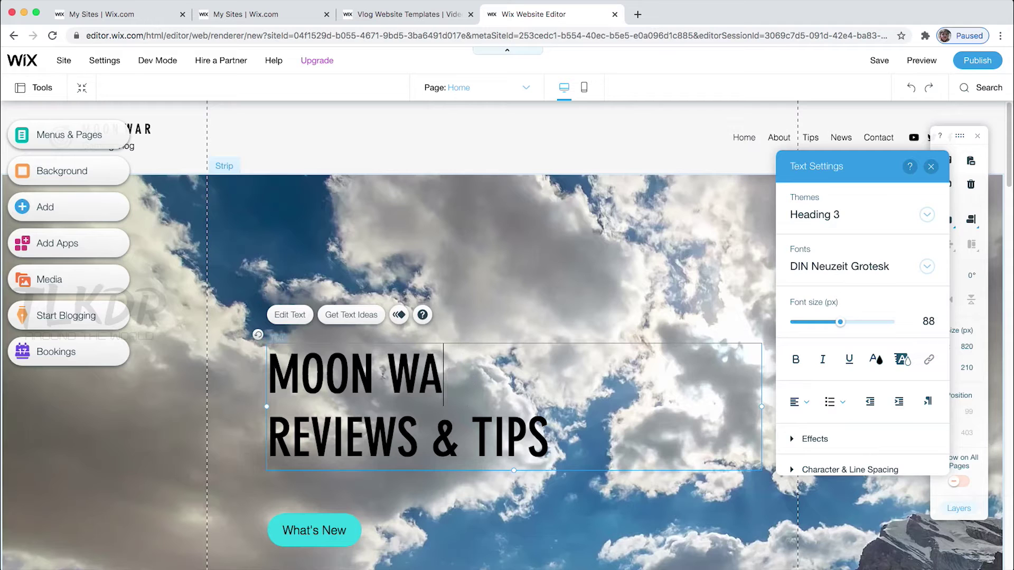
{"action": "key", "text": "BackSpace"}
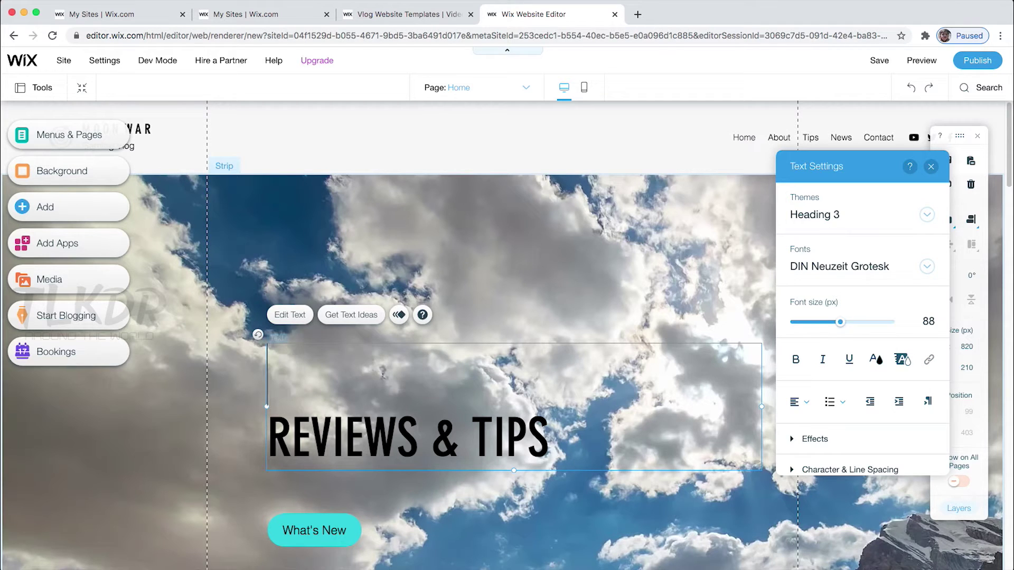
{"action": "type", "text": "Tech "}
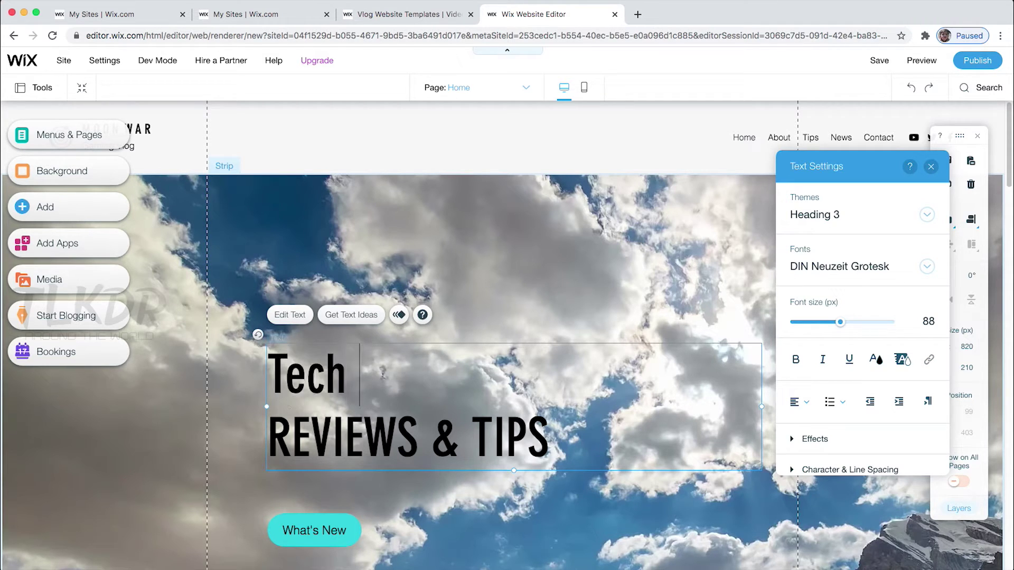
{"action": "type", "text": "Look KDR"}
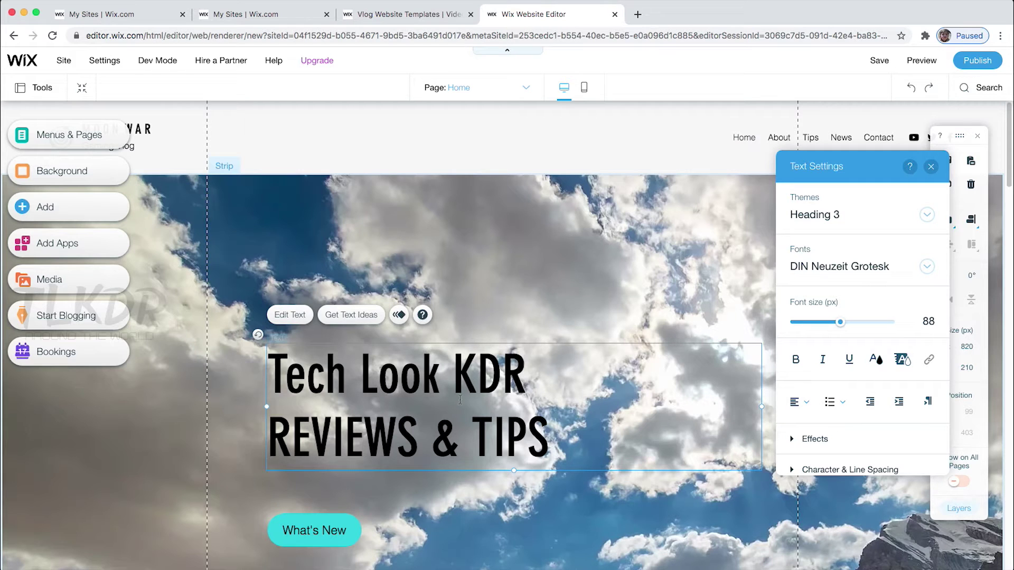
{"action": "left_click", "coordinate": [495, 258]}
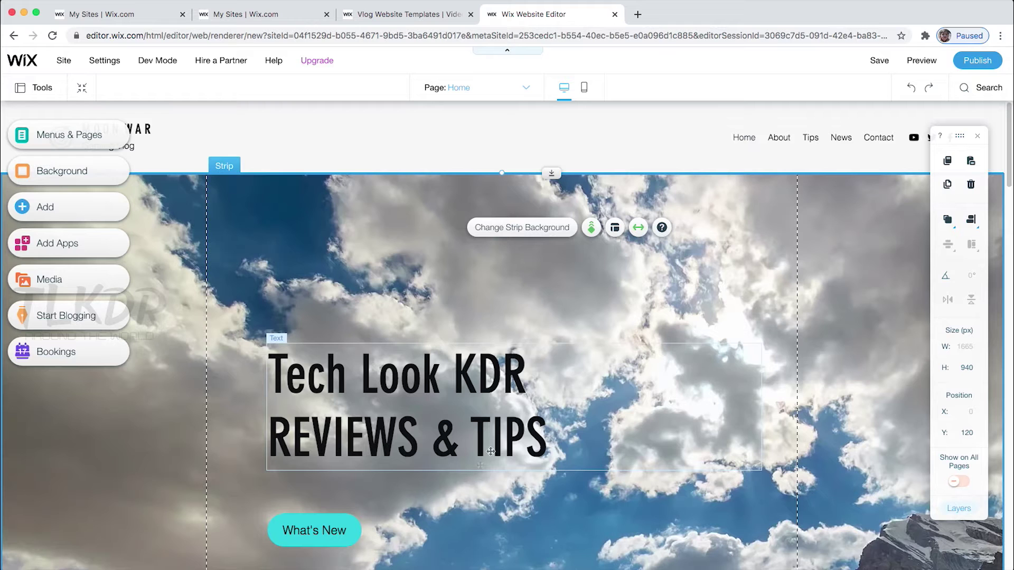
- Examine the link settings of the "What's New" button, including the Anchor option, and leave without saving
{"action": "left_click", "coordinate": [319, 527]}
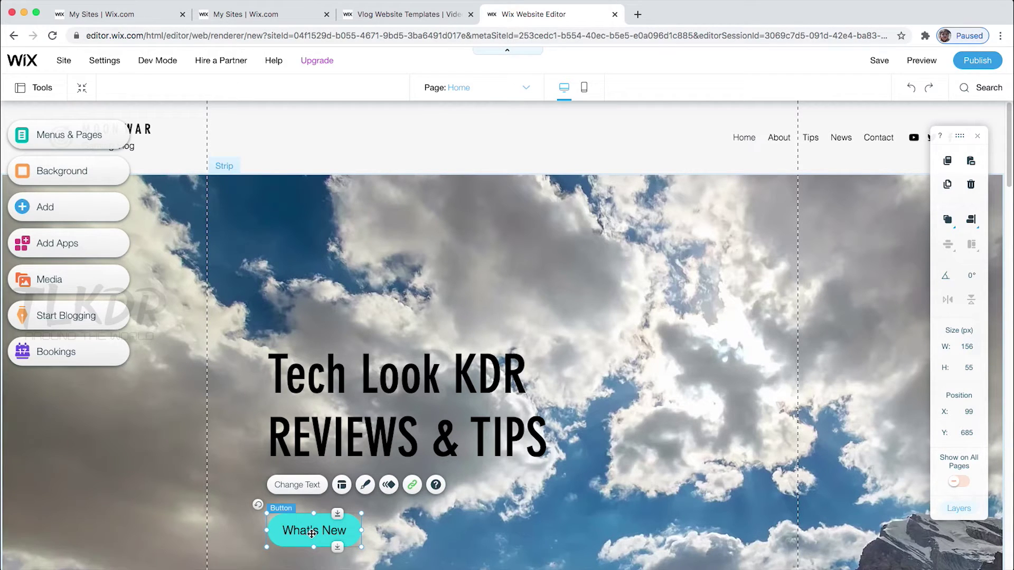
{"action": "left_click", "coordinate": [415, 487]}
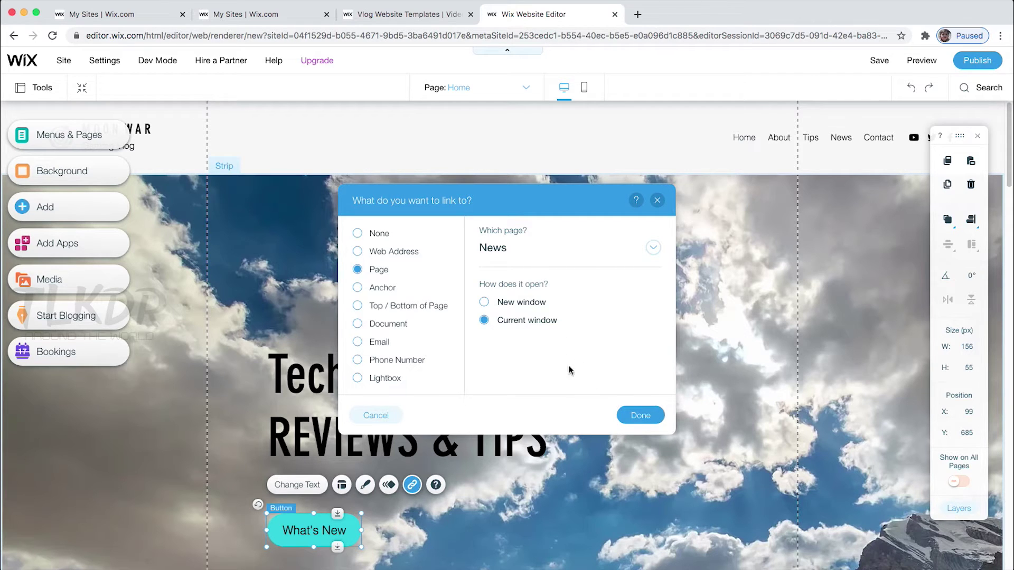
{"action": "left_click", "coordinate": [381, 288]}
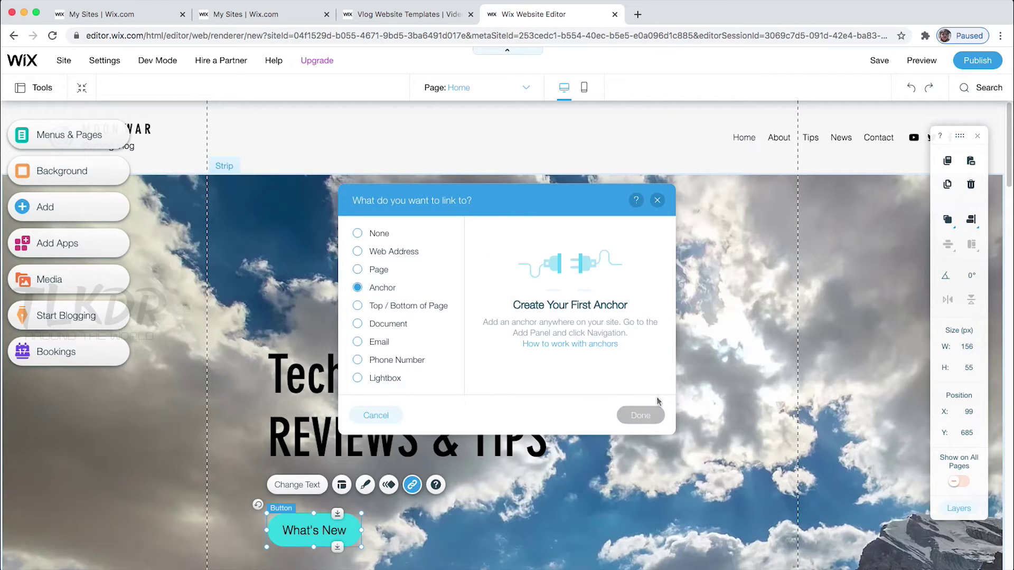
{"action": "left_click", "coordinate": [657, 207]}
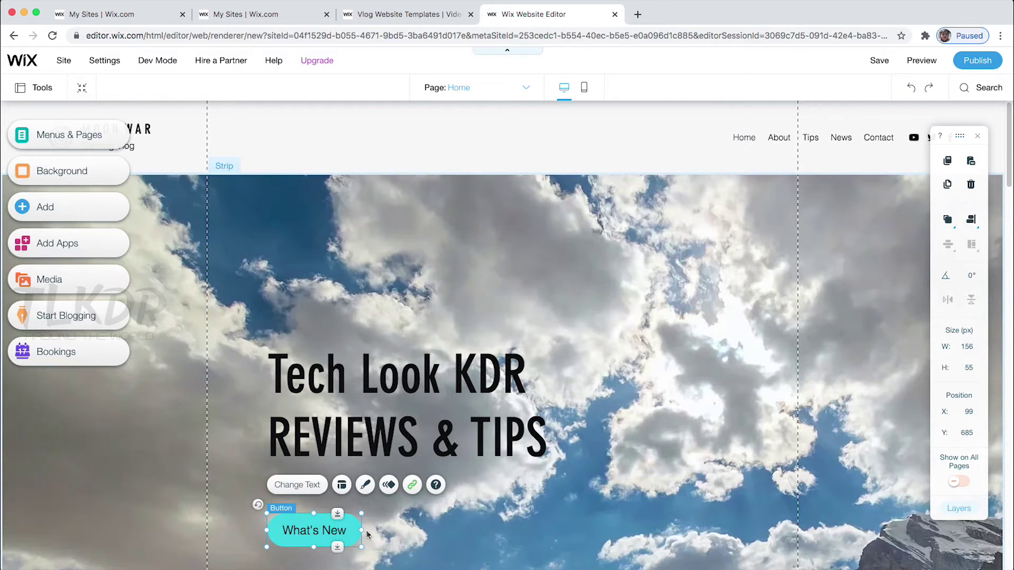
- Open video management for the "Top 5 Moon War Hacks of 2023" player below the News section
{"action": "scroll", "coordinate": [429, 530], "scroll_direction": "down", "scroll_amount": 10}
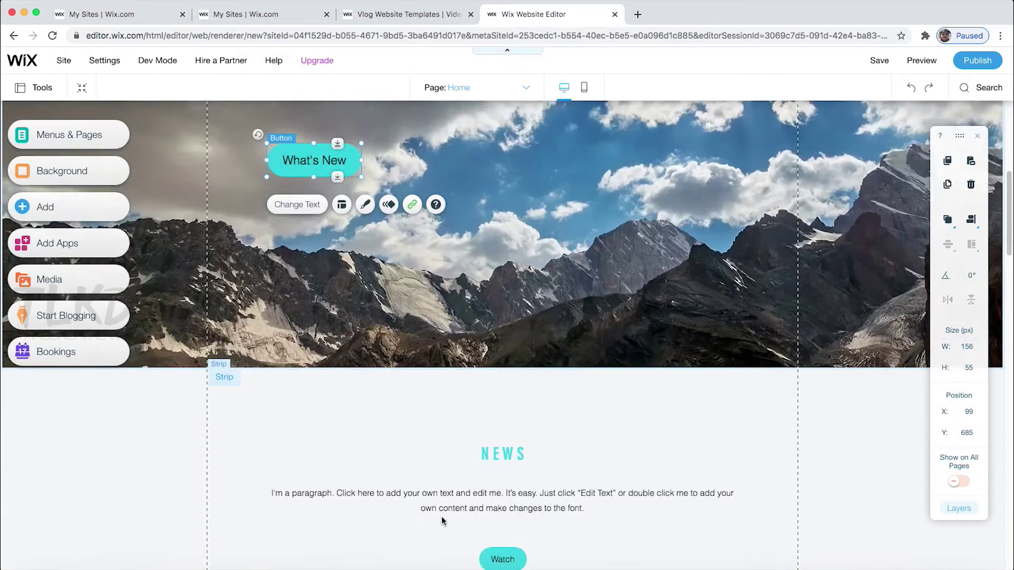
{"action": "scroll", "coordinate": [445, 514], "scroll_direction": "down", "scroll_amount": 3}
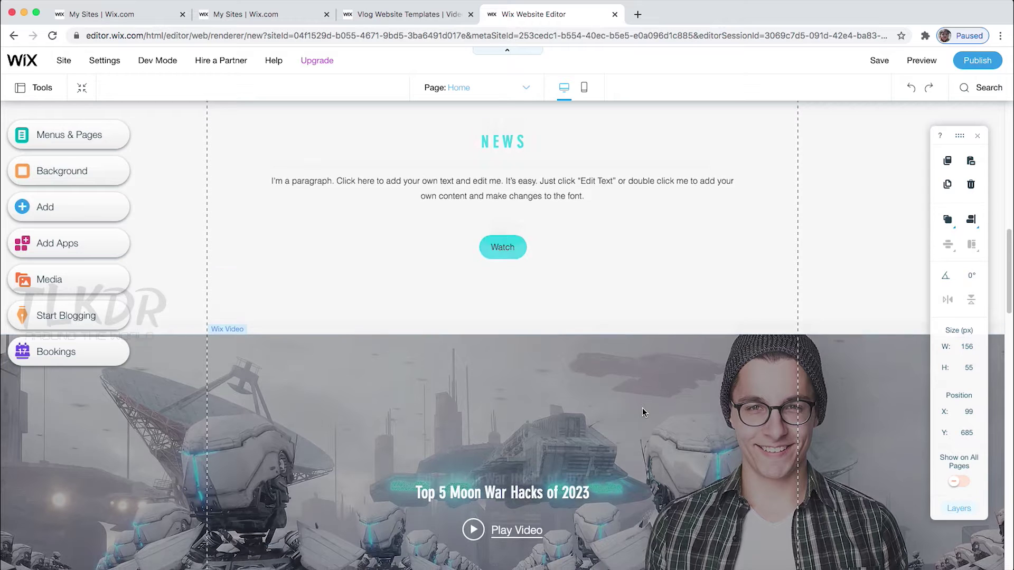
{"action": "scroll", "coordinate": [642, 412], "scroll_direction": "down", "scroll_amount": 1}
{"action": "left_click", "coordinate": [602, 361]}
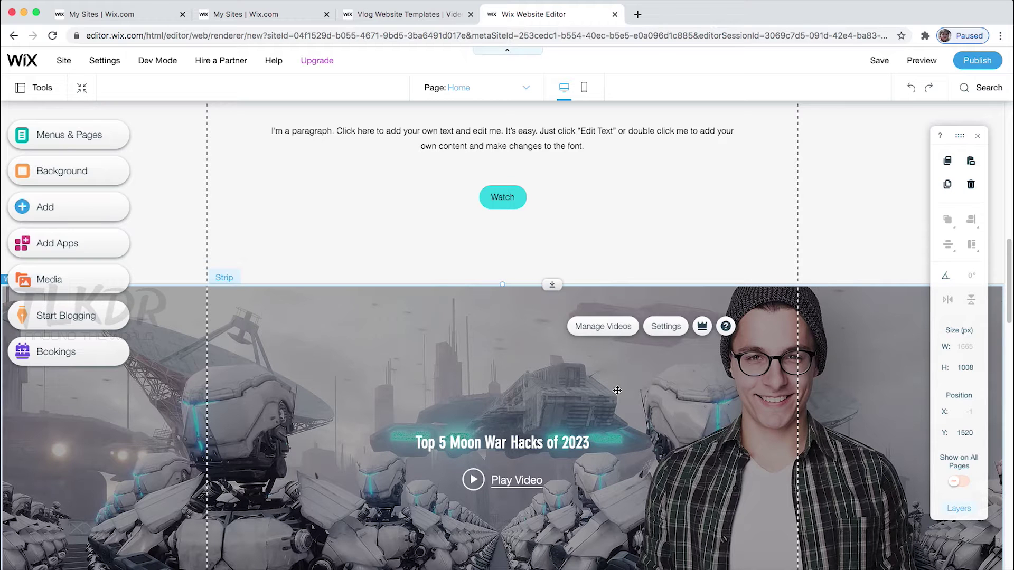
{"action": "left_click", "coordinate": [612, 334]}
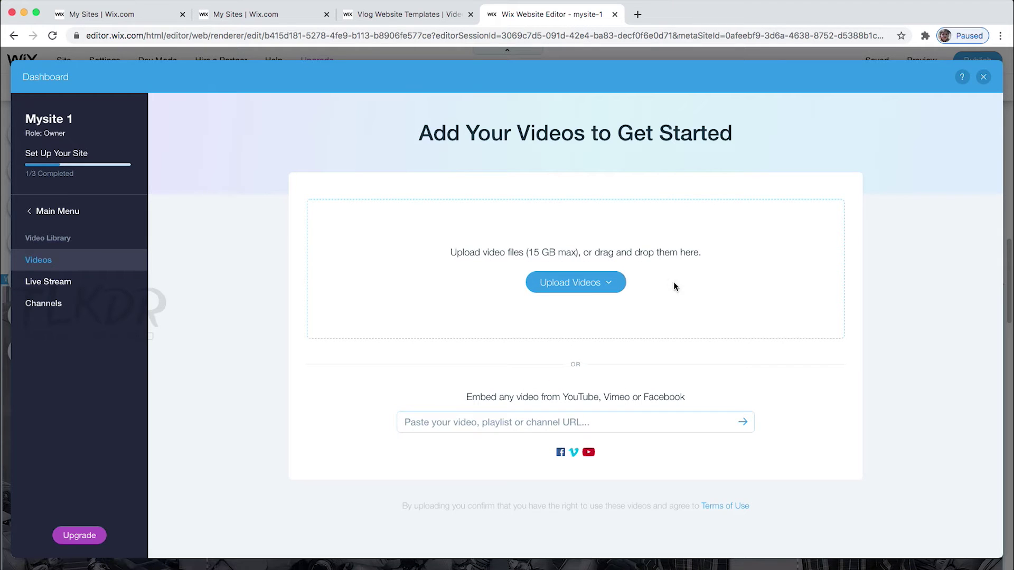
- Add a new channel in the Channels section of the Video Library
{"action": "left_click", "coordinate": [632, 424]}
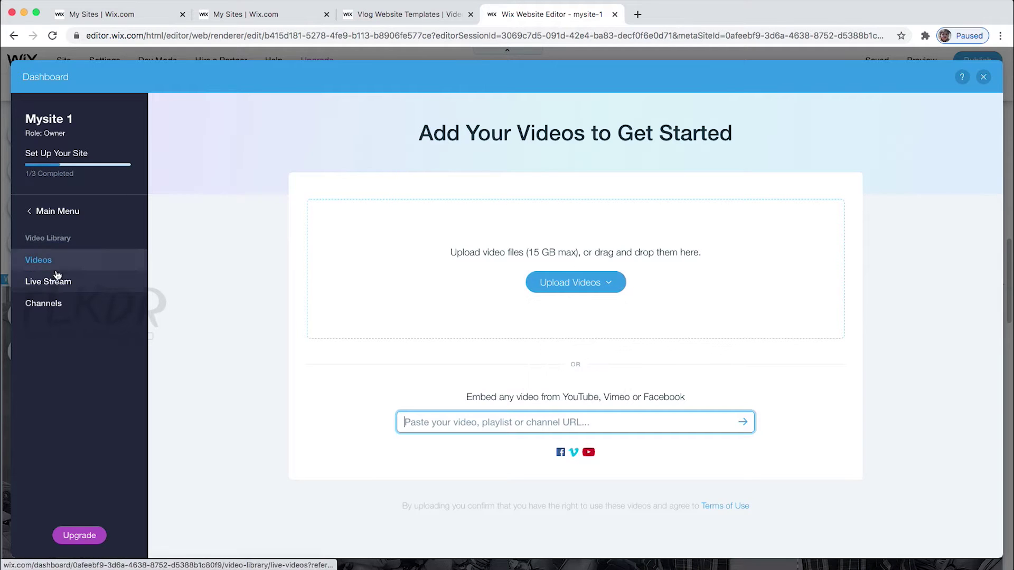
{"action": "left_click", "coordinate": [51, 309]}
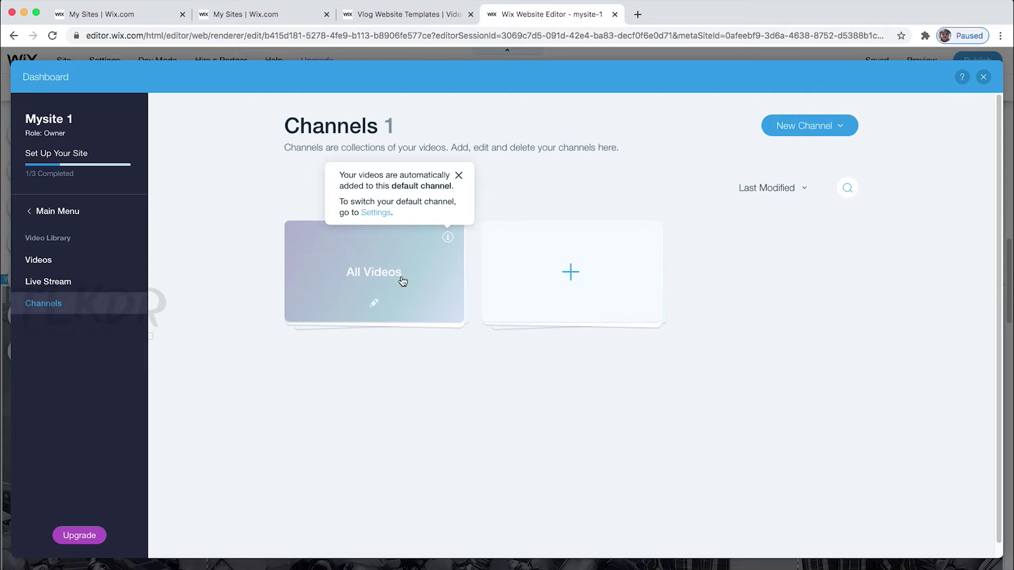
{"action": "left_click", "coordinate": [572, 273]}
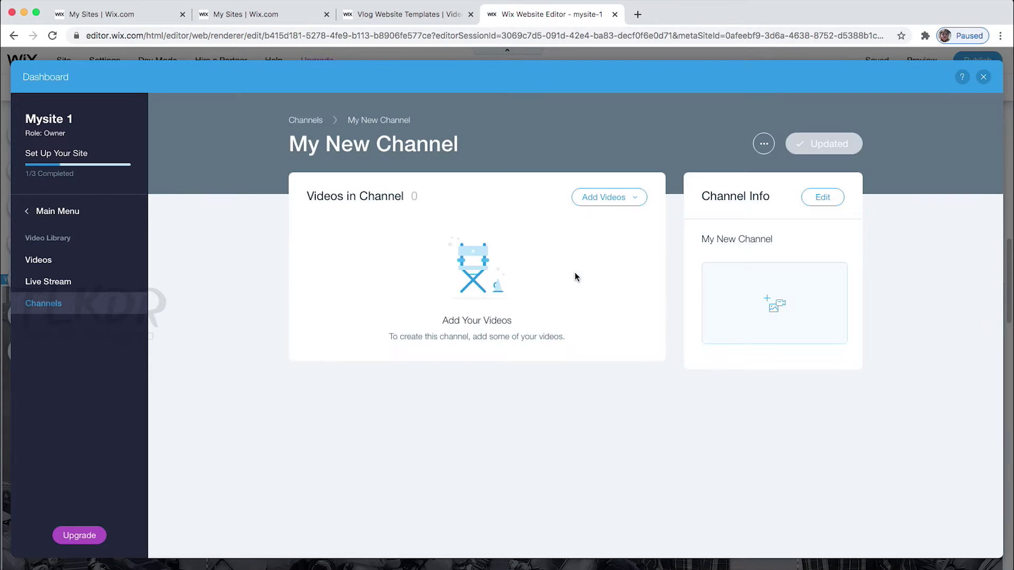
{"action": "left_click", "coordinate": [626, 200]}
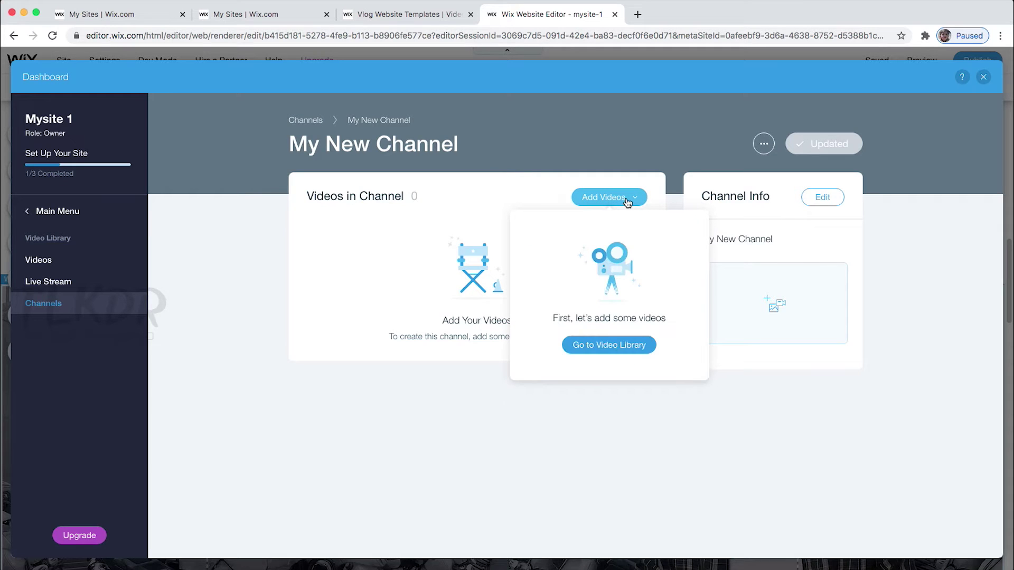
{"action": "left_click", "coordinate": [618, 346]}
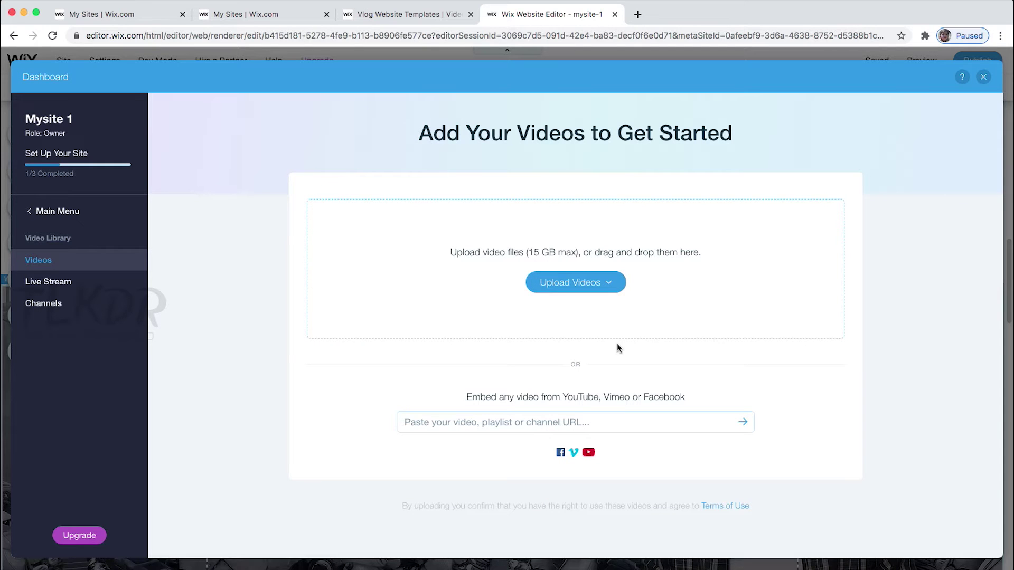
{"action": "left_click", "coordinate": [555, 424]}
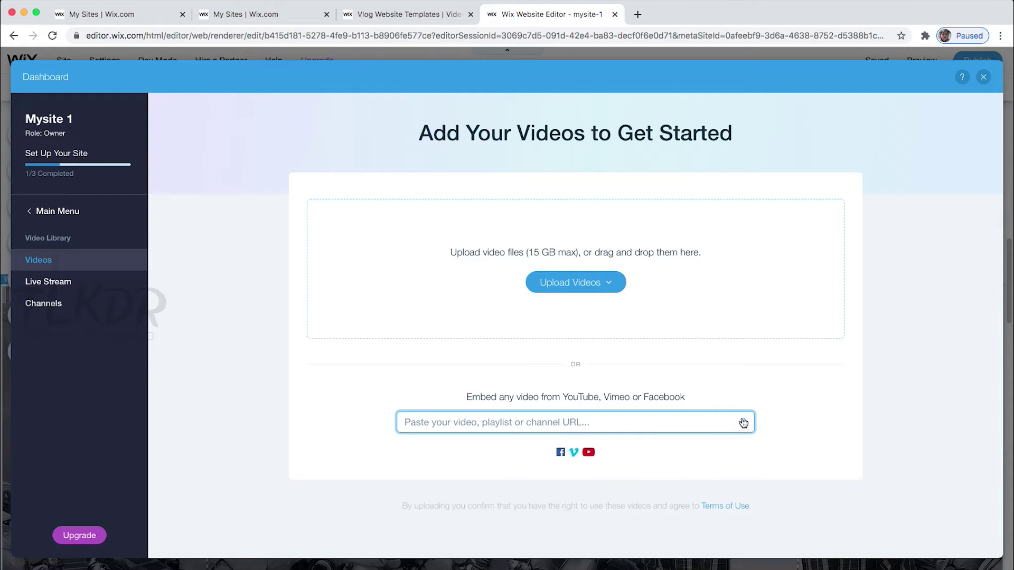
{"action": "type", "text": "https://youtube.com/channel/UC0fizBoOUN5B-S2ctGpS0VA"}
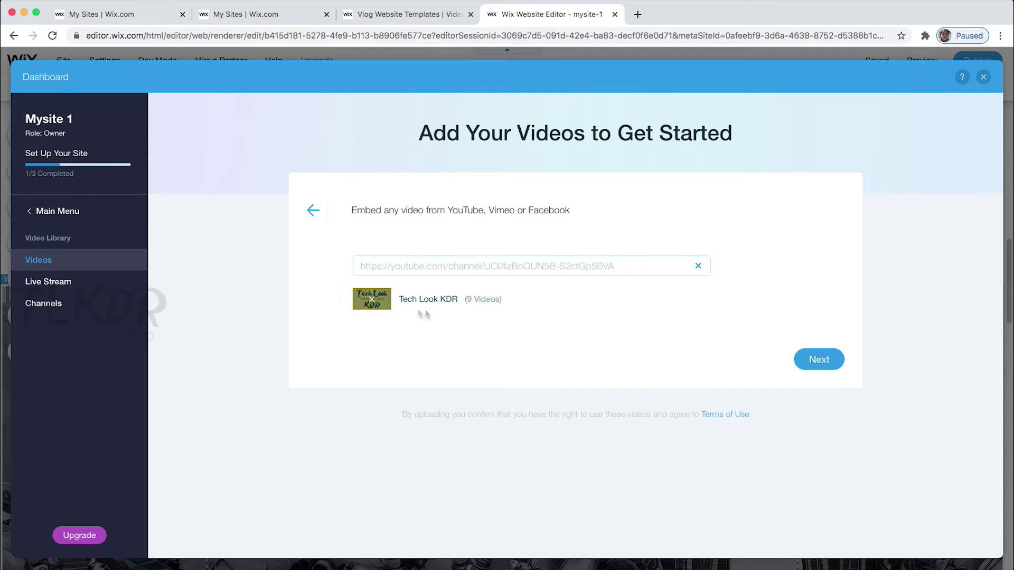
{"action": "left_click", "coordinate": [820, 364]}
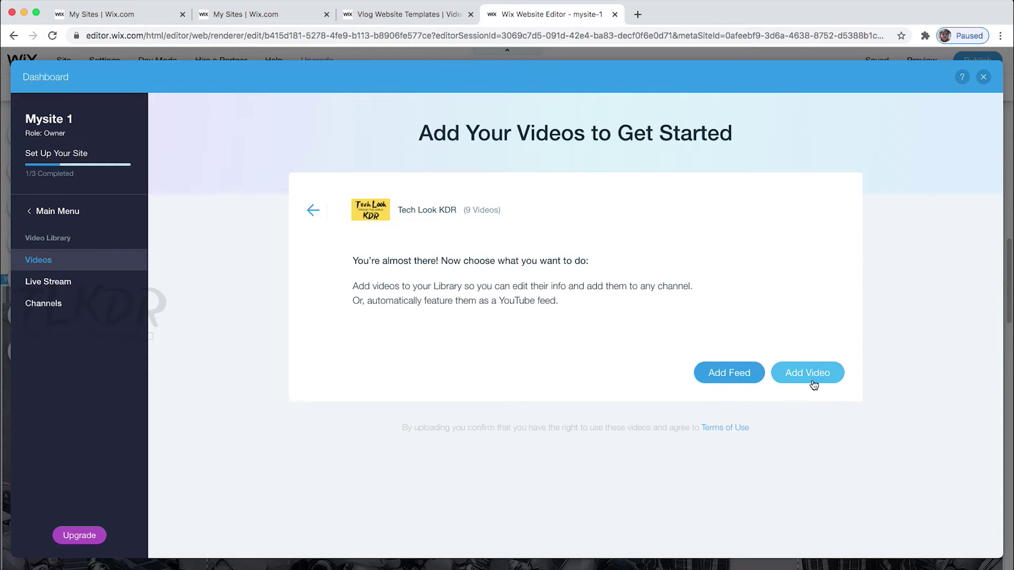
{"action": "left_click", "coordinate": [720, 376]}
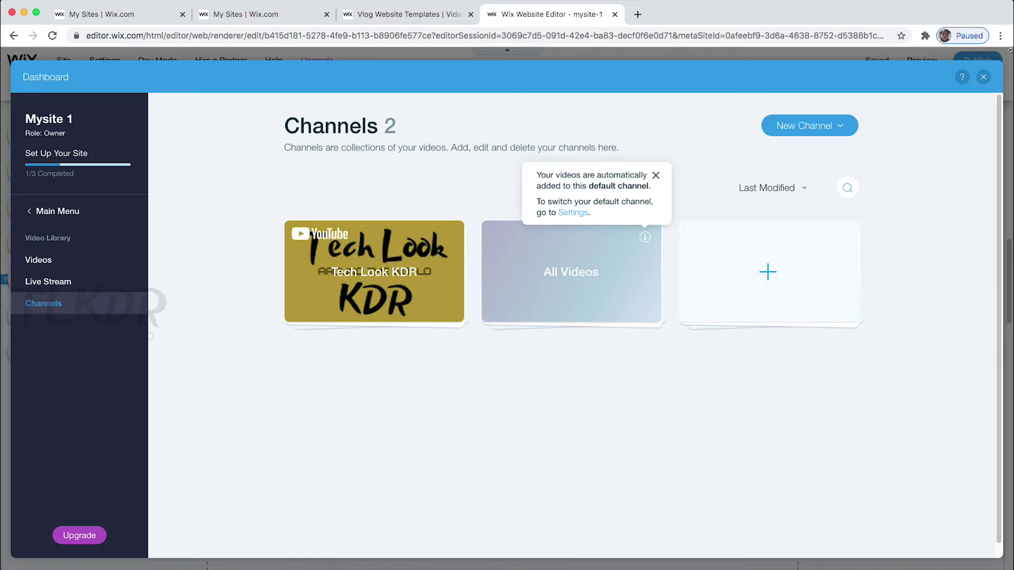
{"action": "left_click", "coordinate": [982, 78]}
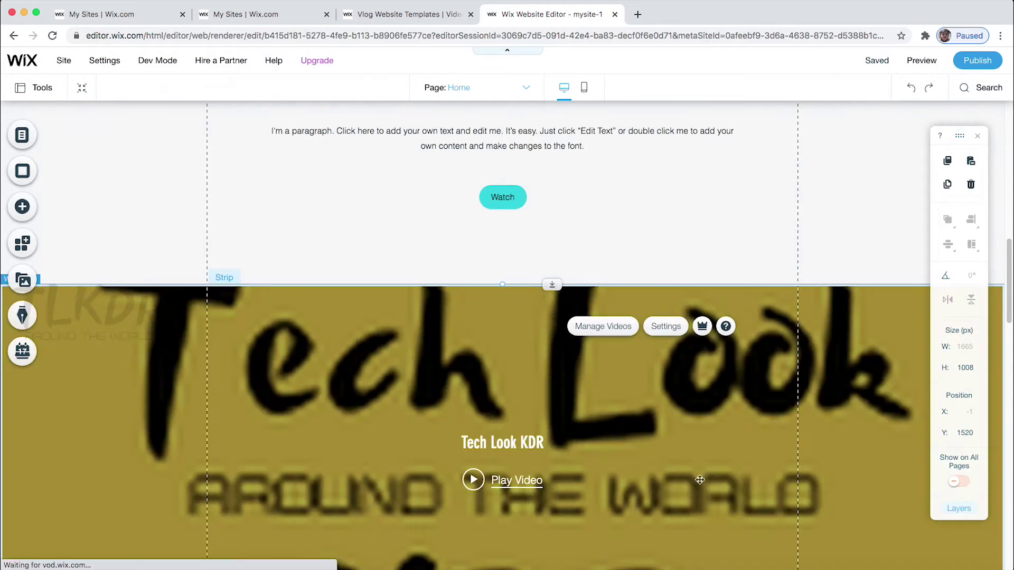
- Examine the home page's Tech Look KDR video player, its video thumbnails and the strips above it
{"action": "scroll", "coordinate": [650, 460], "scroll_direction": "down", "scroll_amount": 6}
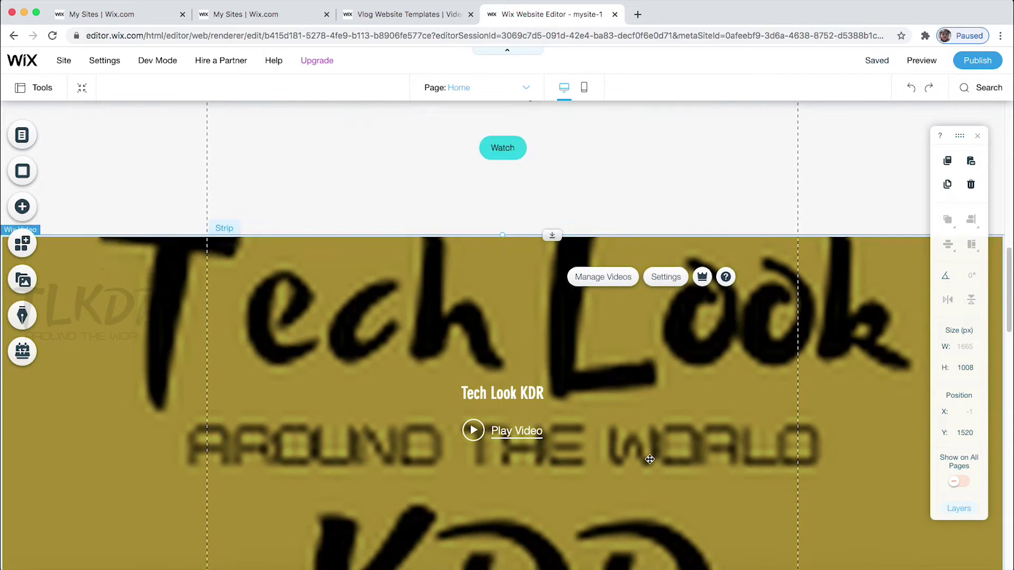
{"action": "scroll", "coordinate": [650, 459], "scroll_direction": "up", "scroll_amount": 5}
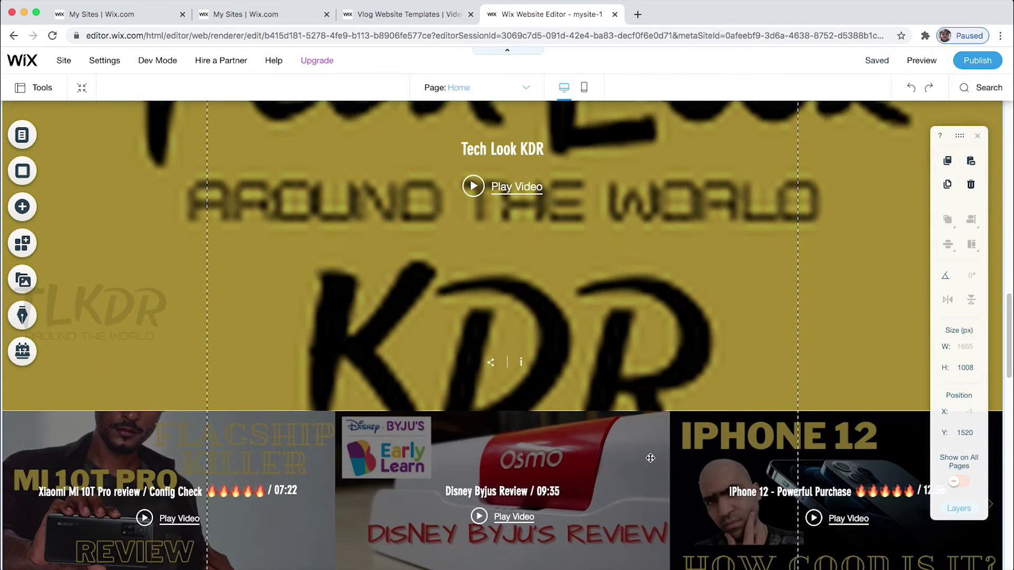
{"action": "scroll", "coordinate": [650, 453], "scroll_direction": "up", "scroll_amount": 1}
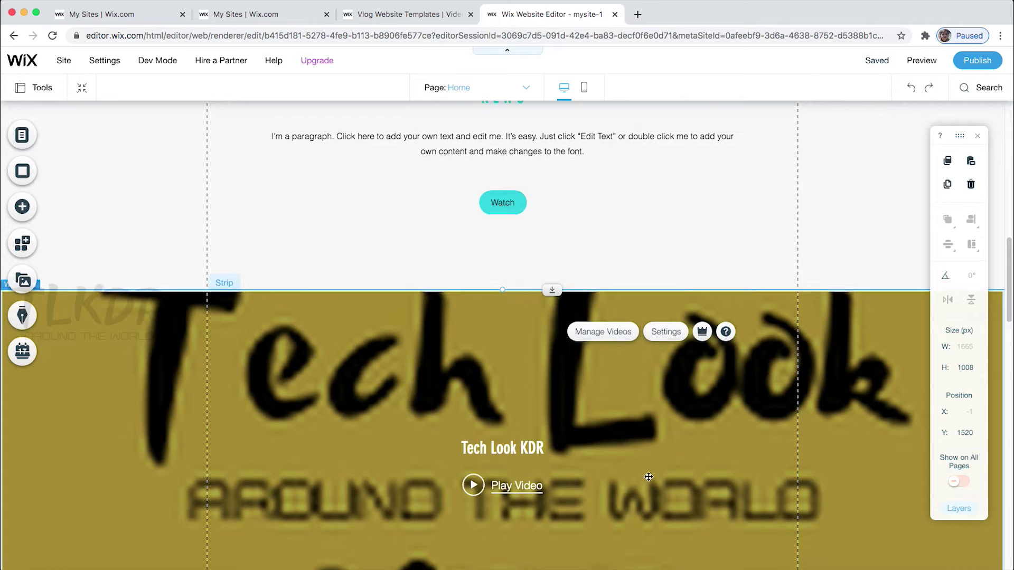
{"action": "scroll", "coordinate": [638, 444], "scroll_direction": "down", "scroll_amount": 4}
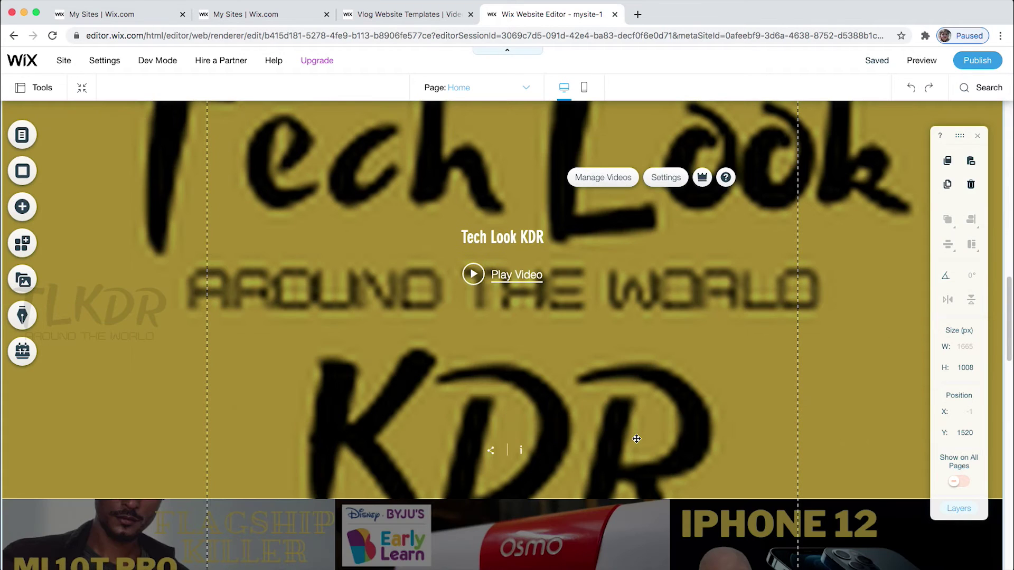
{"action": "scroll", "coordinate": [636, 439], "scroll_direction": "up", "scroll_amount": 4}
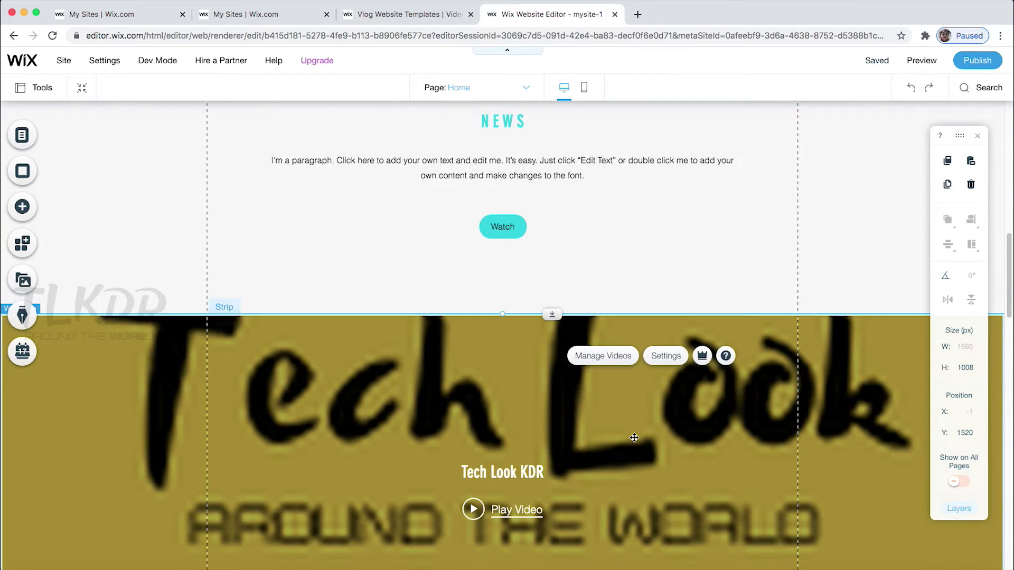
{"action": "scroll", "coordinate": [633, 438], "scroll_direction": "up", "scroll_amount": 8}
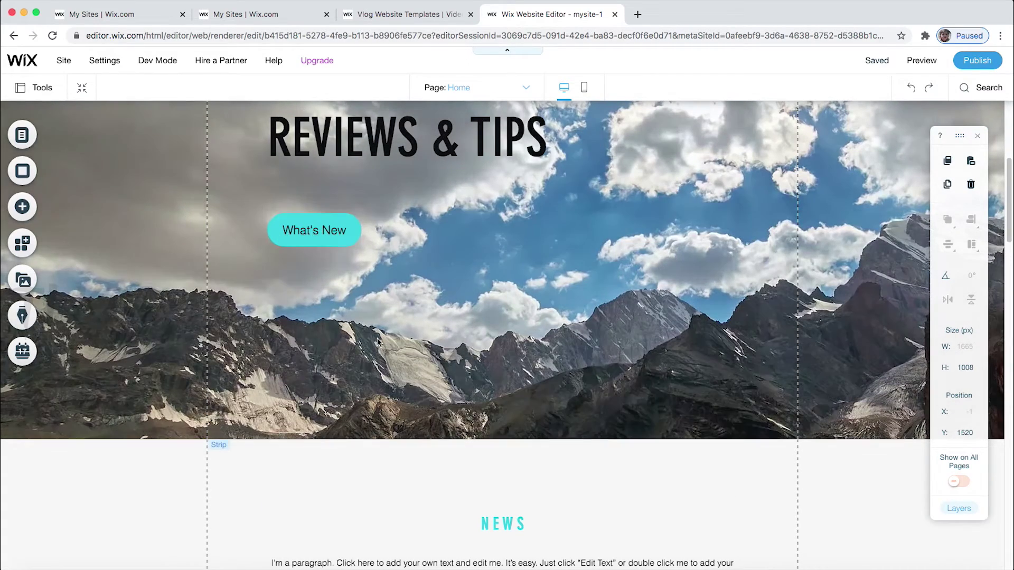
{"action": "scroll", "coordinate": [721, 362], "scroll_direction": "down", "scroll_amount": 9}
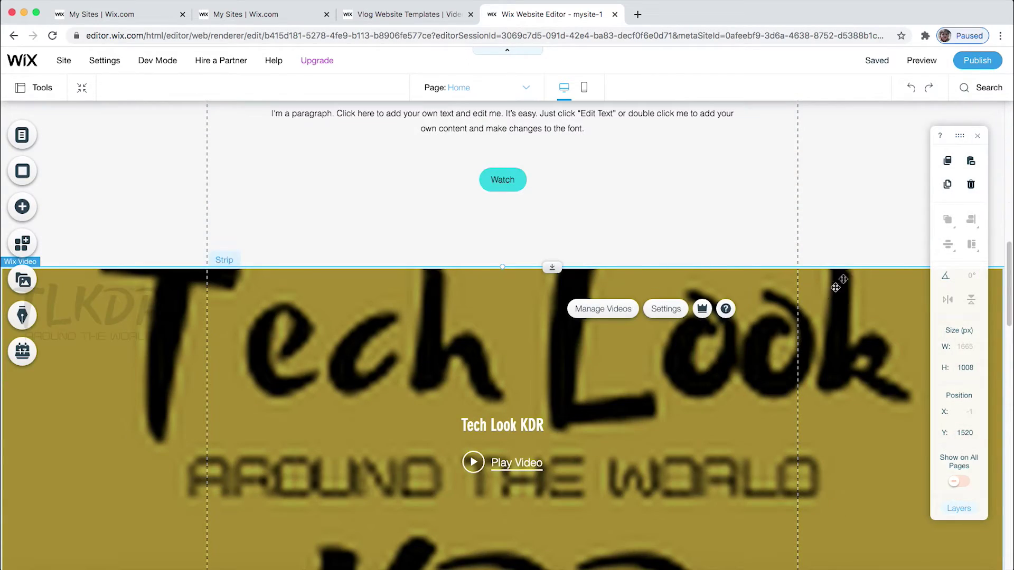
{"action": "left_click", "coordinate": [814, 292]}
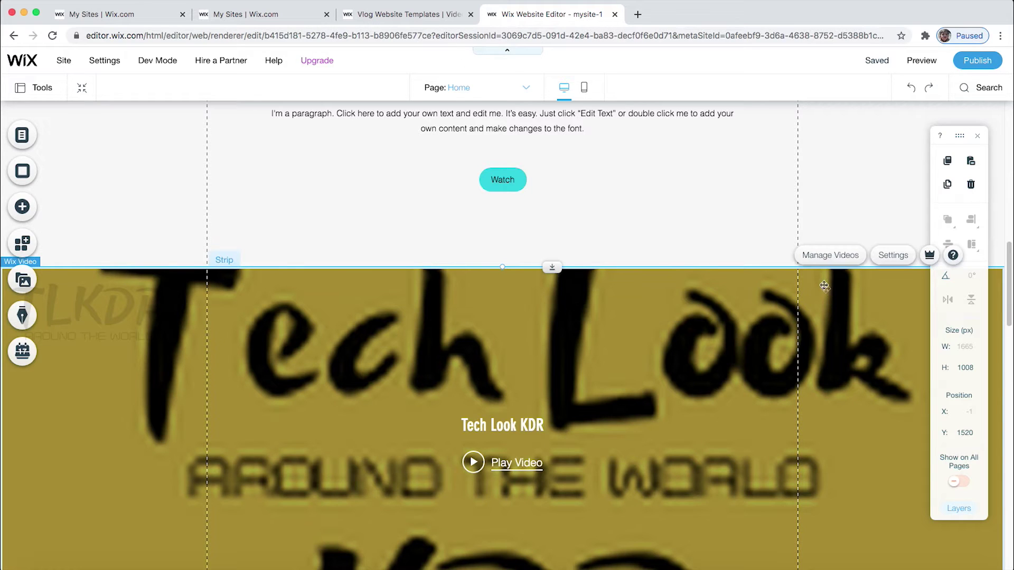
- Search the editor for "anchor" and add an Anchor element across the upper part of the Tech Look KDR video player
{"action": "left_click", "coordinate": [24, 210]}
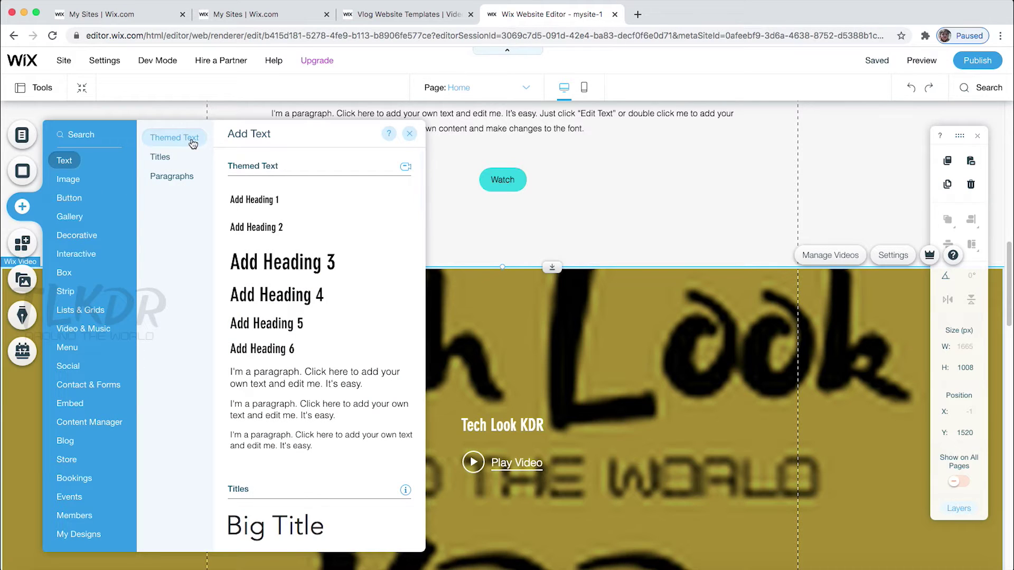
{"action": "left_click", "coordinate": [73, 138]}
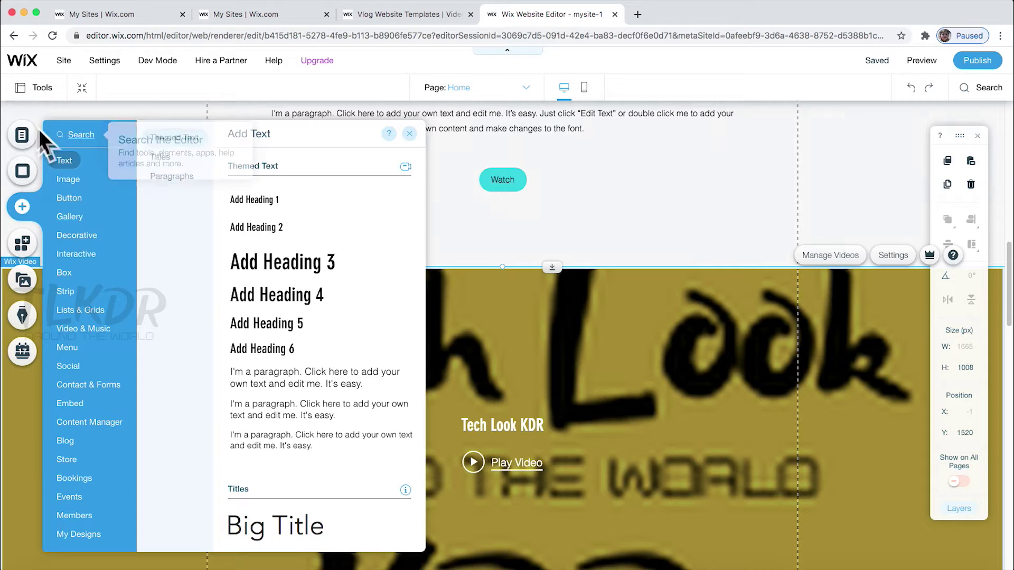
{"action": "left_click", "coordinate": [79, 136]}
{"action": "type", "text": "a"}
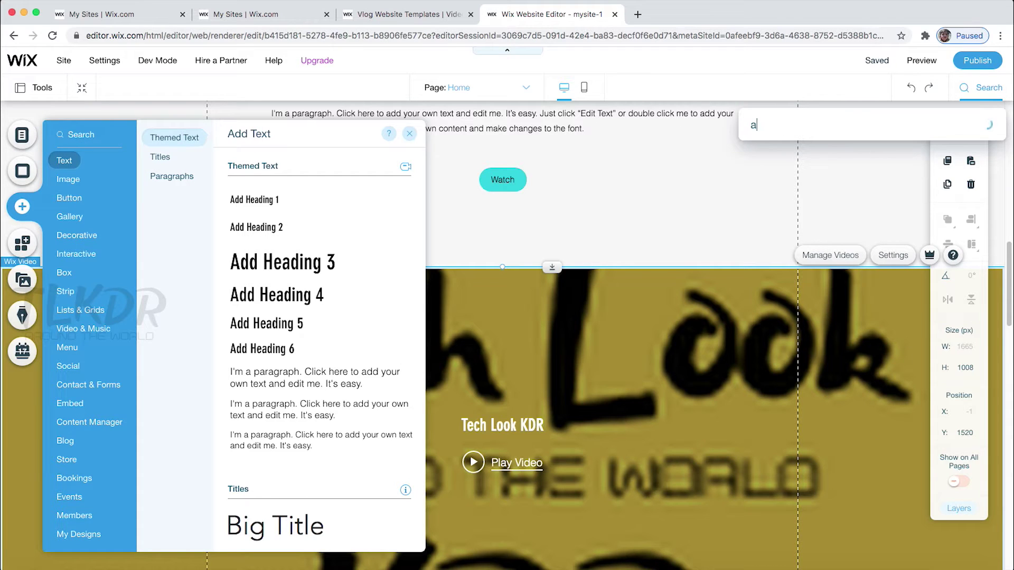
{"action": "type", "text": "nch"}
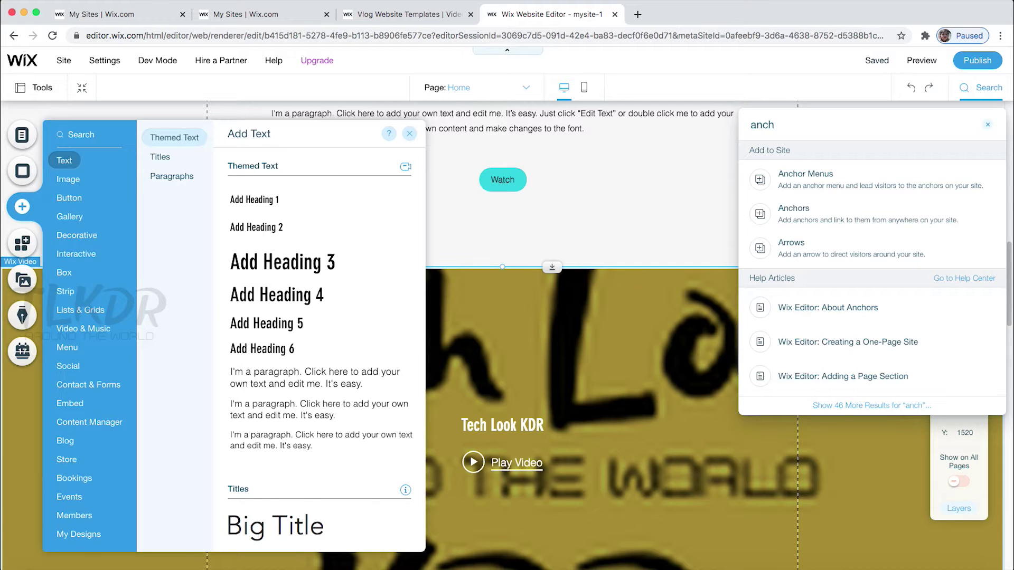
{"action": "type", "text": "or"}
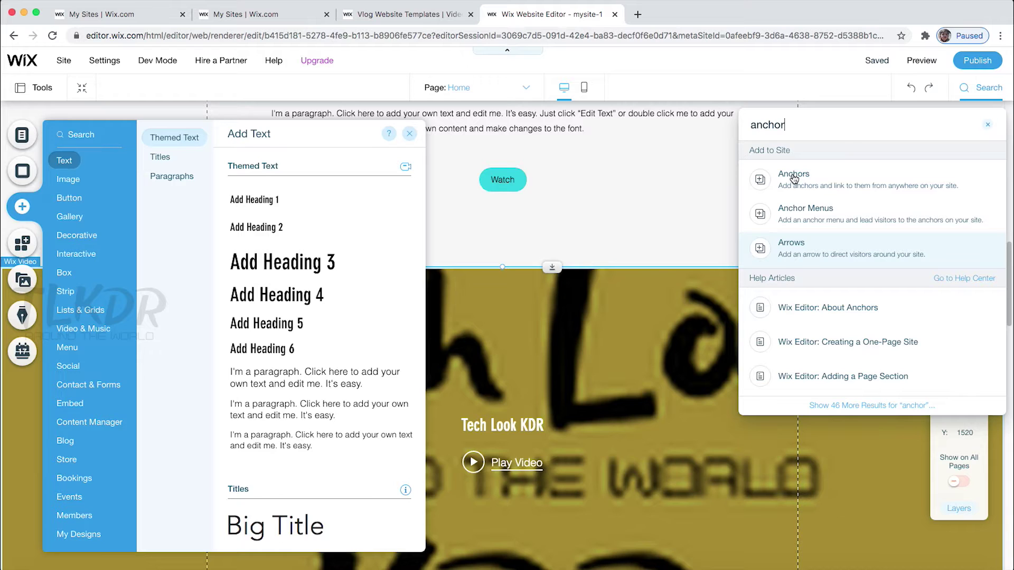
{"action": "left_click", "coordinate": [794, 179]}
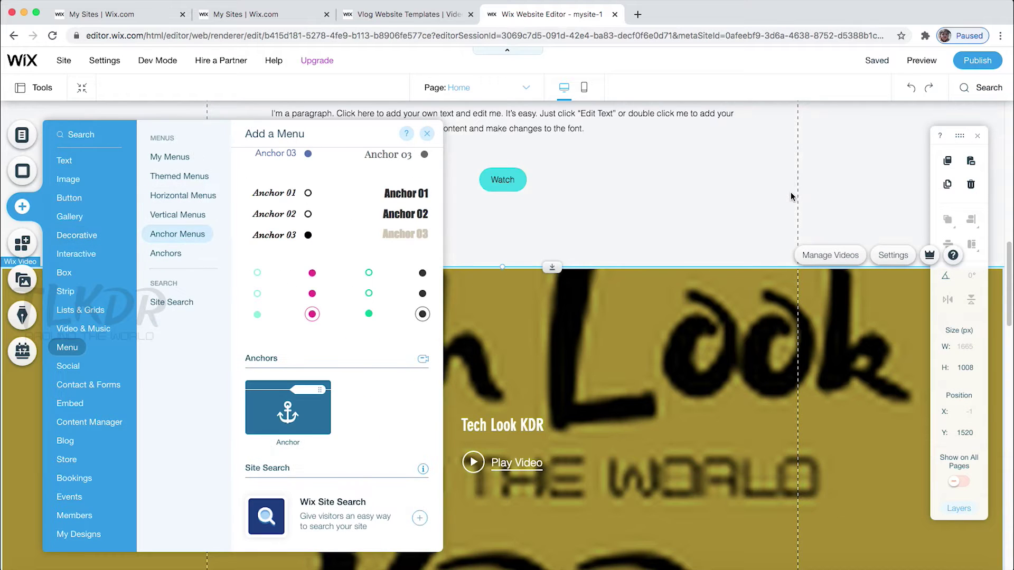
{"action": "left_click", "coordinate": [278, 417]}
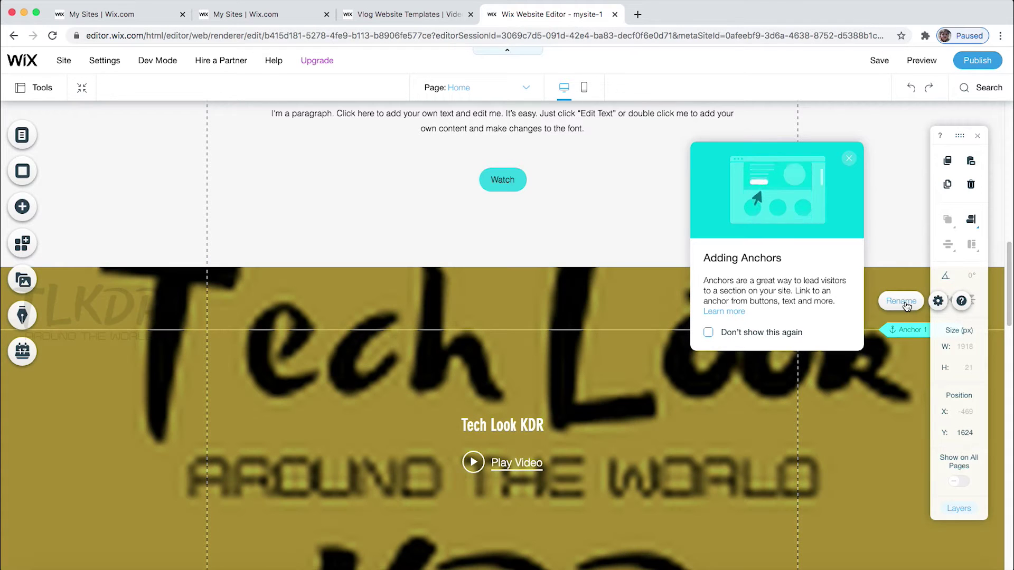
- Rename the new anchor on the video player as VideoLibrary
{"action": "left_click", "coordinate": [938, 300]}
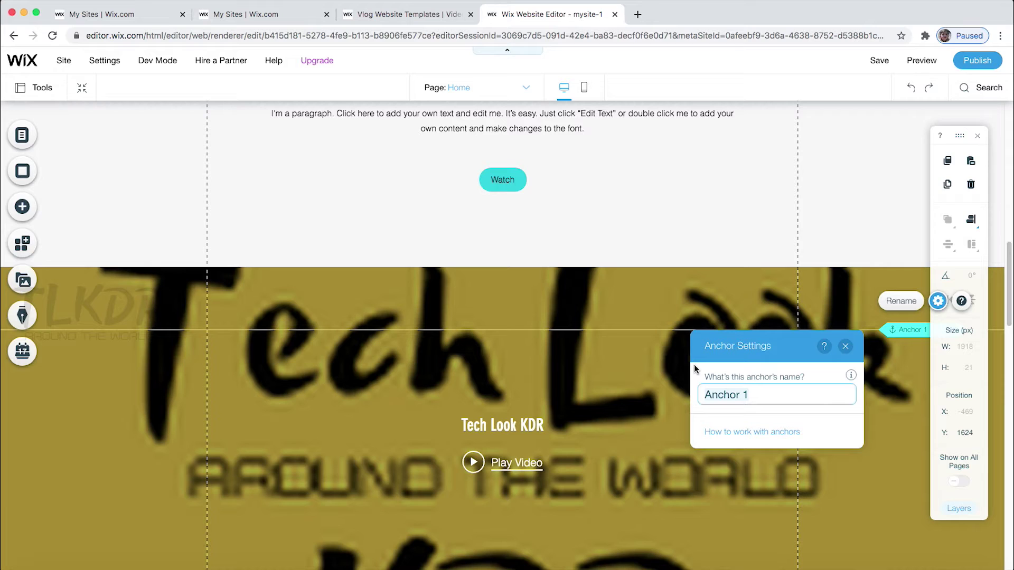
{"action": "type", "text": "VideoLibrary"}
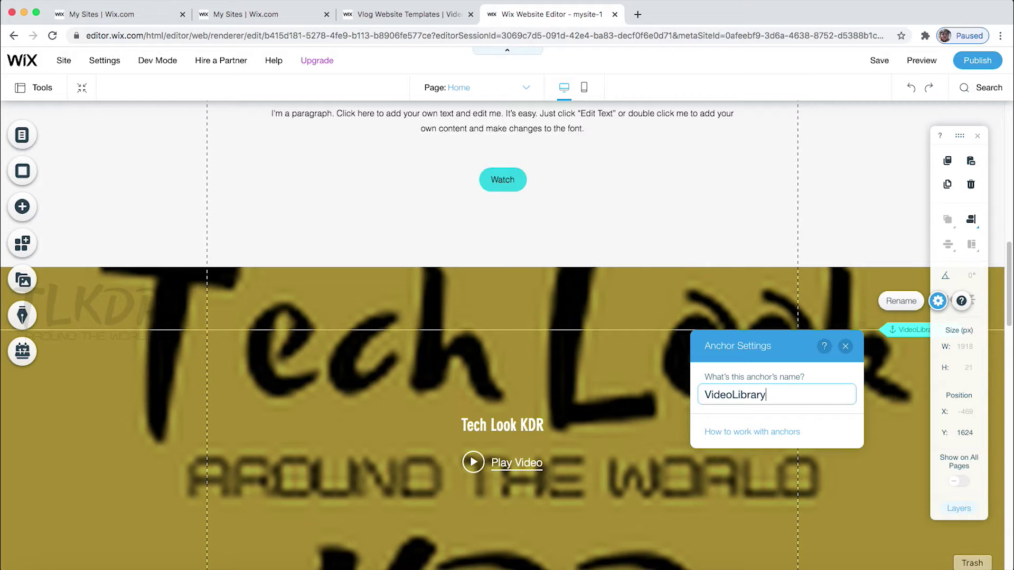
{"action": "left_click", "coordinate": [845, 347]}
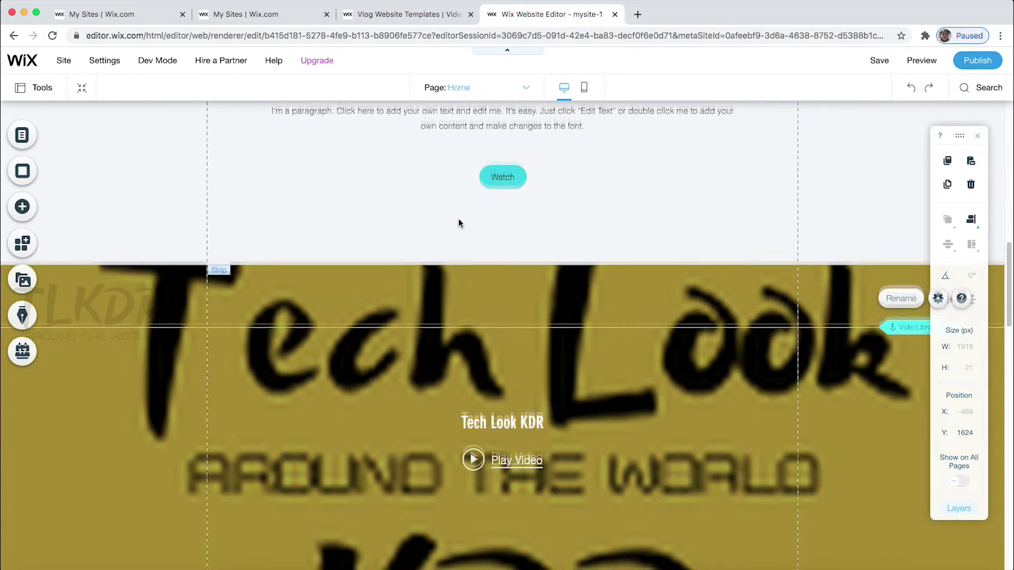
- Link the "What's New" button below the strip's heading to the VideoLibrary anchor on the Home page
{"action": "scroll", "coordinate": [457, 217], "scroll_direction": "up", "scroll_amount": 8}
{"action": "scroll", "coordinate": [455, 220], "scroll_direction": "up", "scroll_amount": 4}
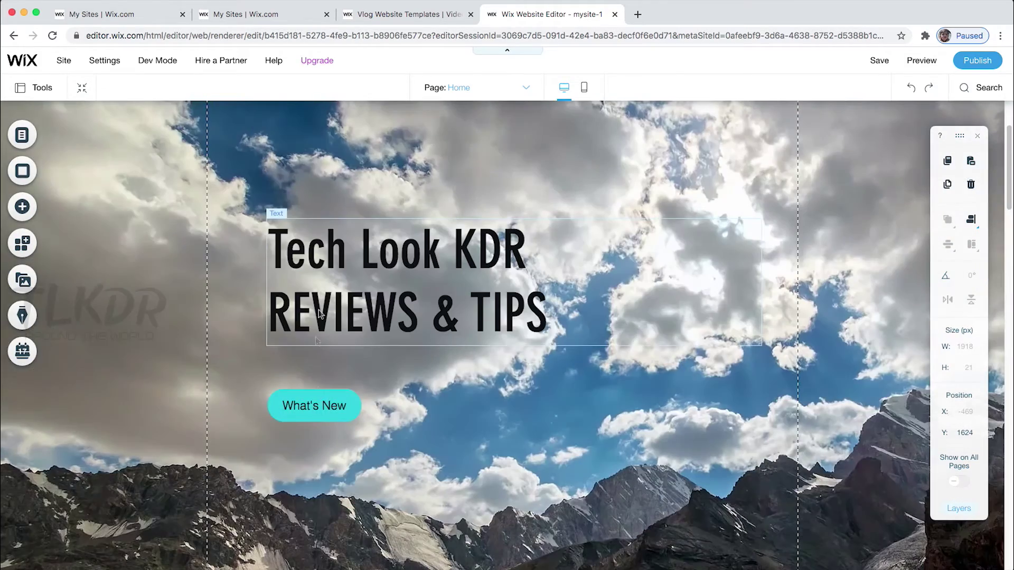
{"action": "left_click", "coordinate": [318, 404]}
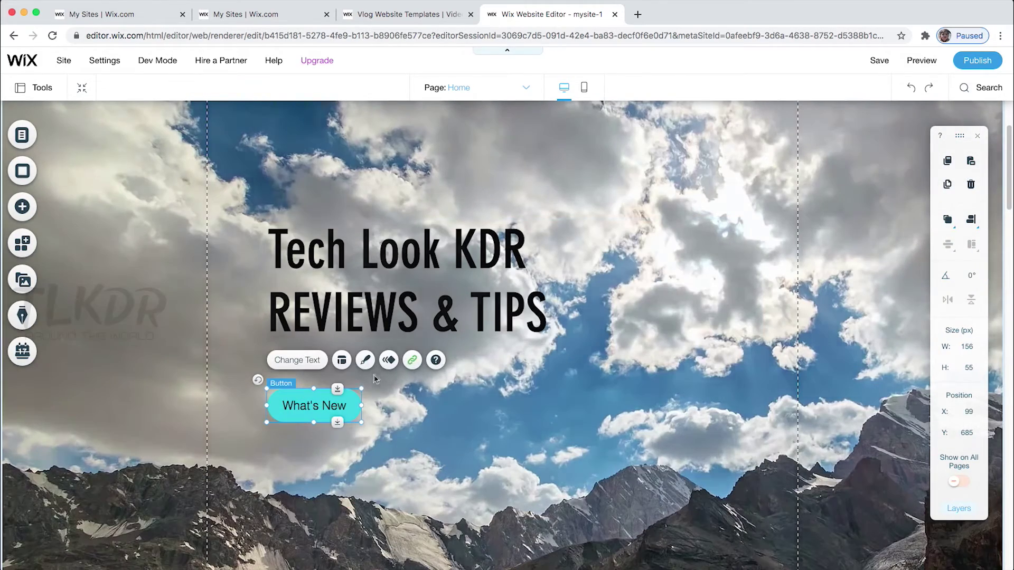
{"action": "left_click", "coordinate": [412, 361]}
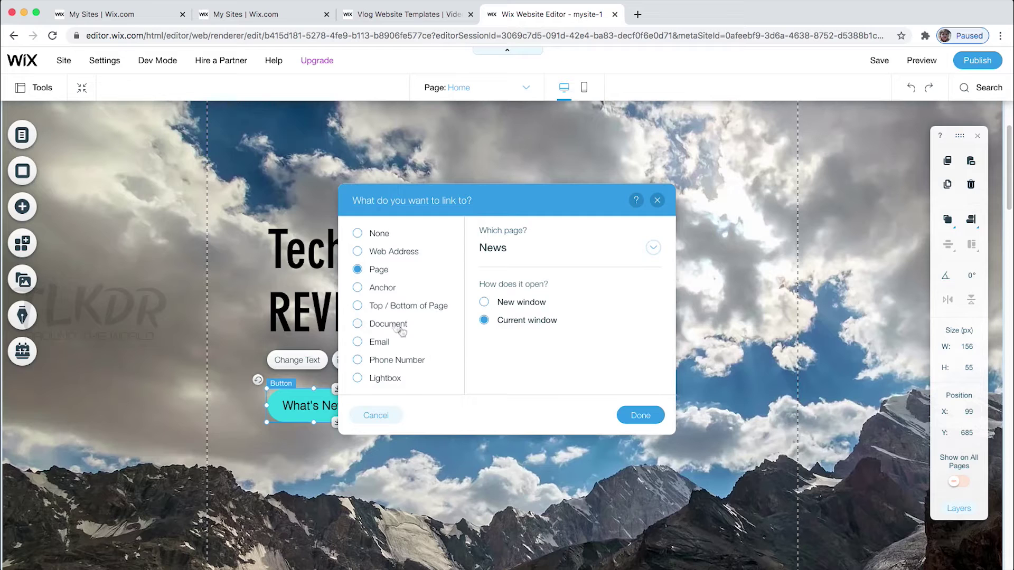
{"action": "left_click", "coordinate": [363, 290]}
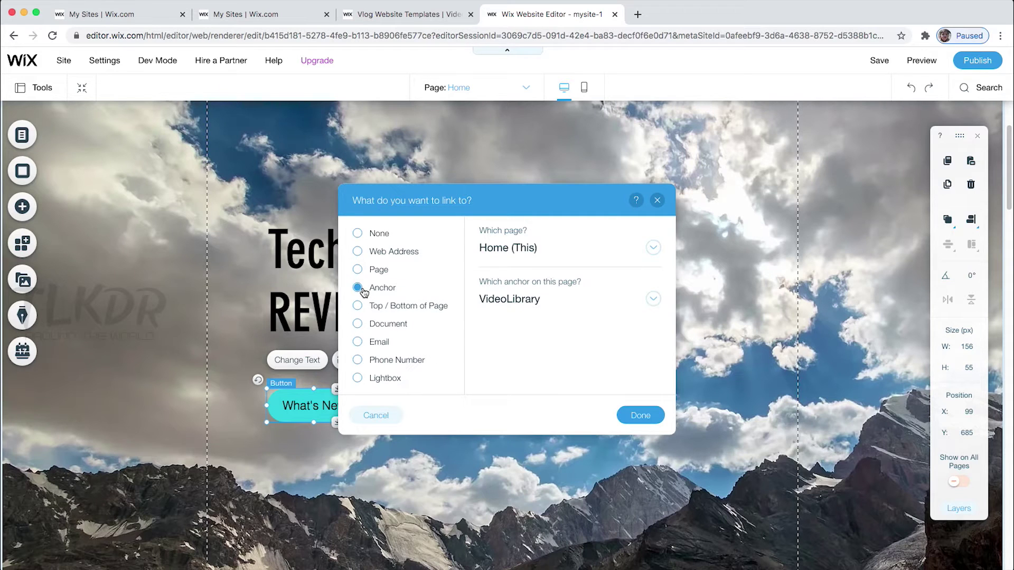
{"action": "left_click", "coordinate": [508, 300]}
{"action": "left_click", "coordinate": [644, 419]}
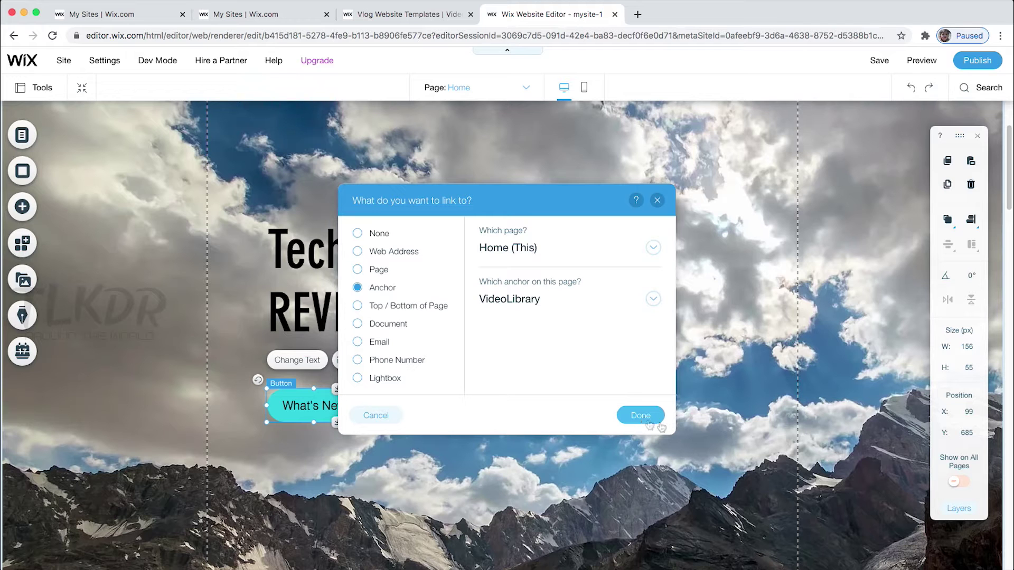
{"action": "left_click", "coordinate": [644, 419]}
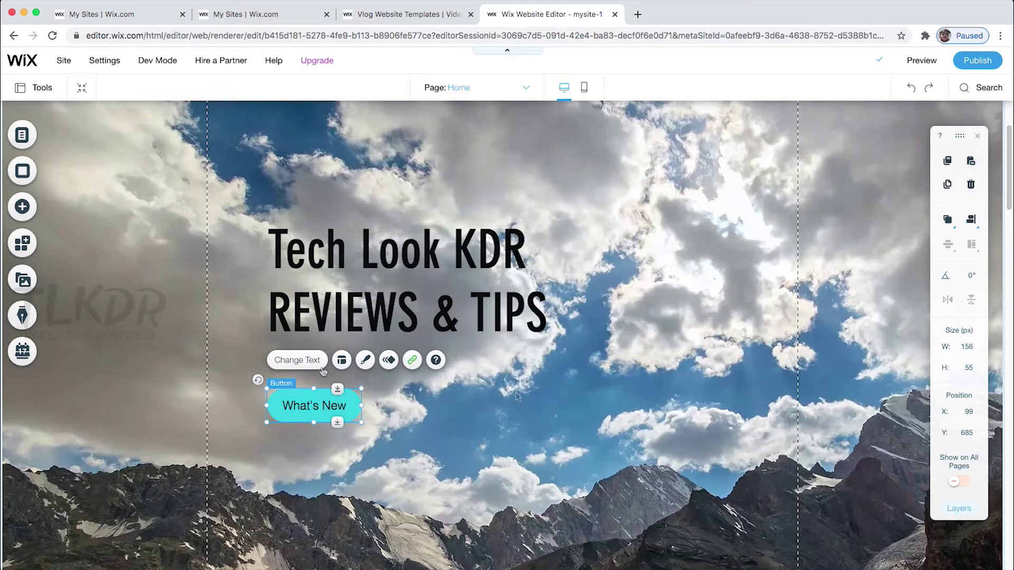
- Review the "What's New" button's link to the VideoLibrary anchor on the Home page and keep it
{"action": "left_click", "coordinate": [412, 360]}
{"action": "left_click", "coordinate": [540, 299]}
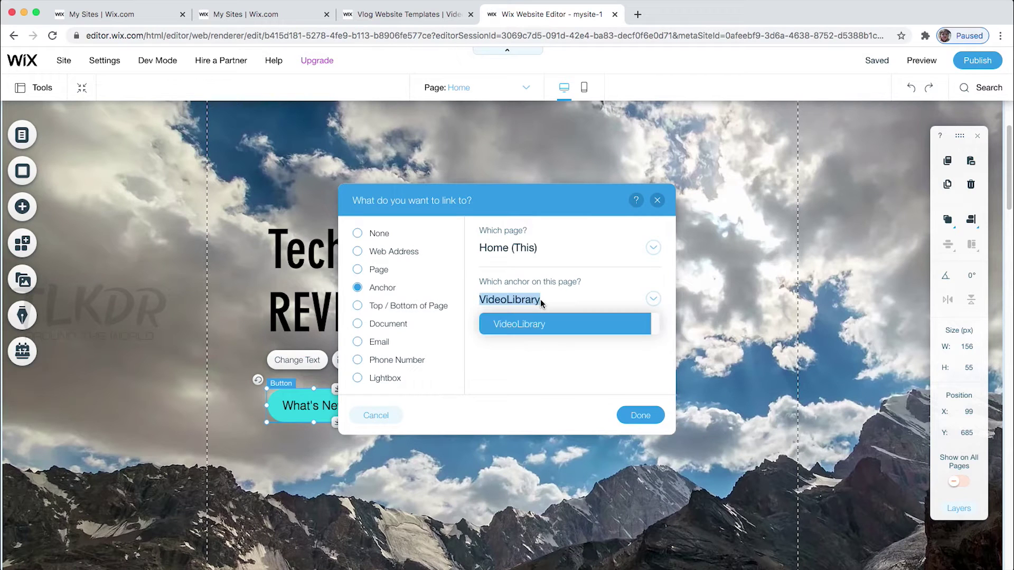
{"action": "left_click", "coordinate": [559, 326]}
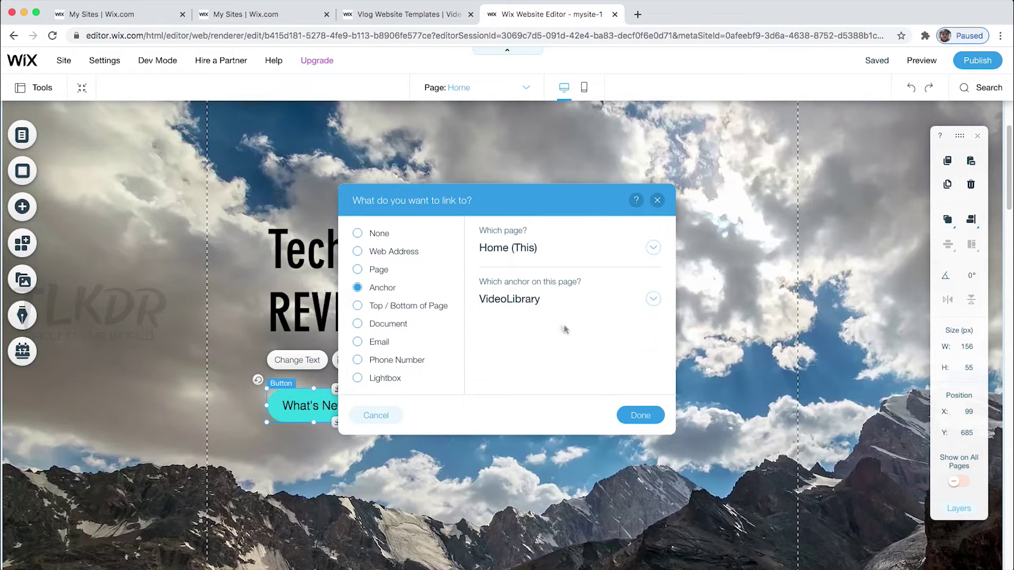
{"action": "left_click", "coordinate": [653, 300]}
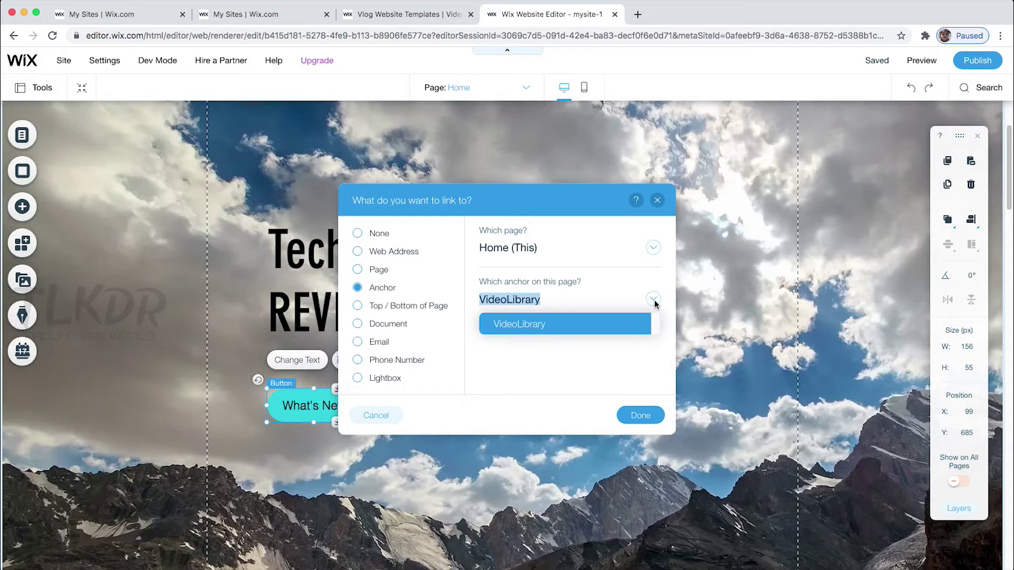
{"action": "left_click", "coordinate": [685, 333]}
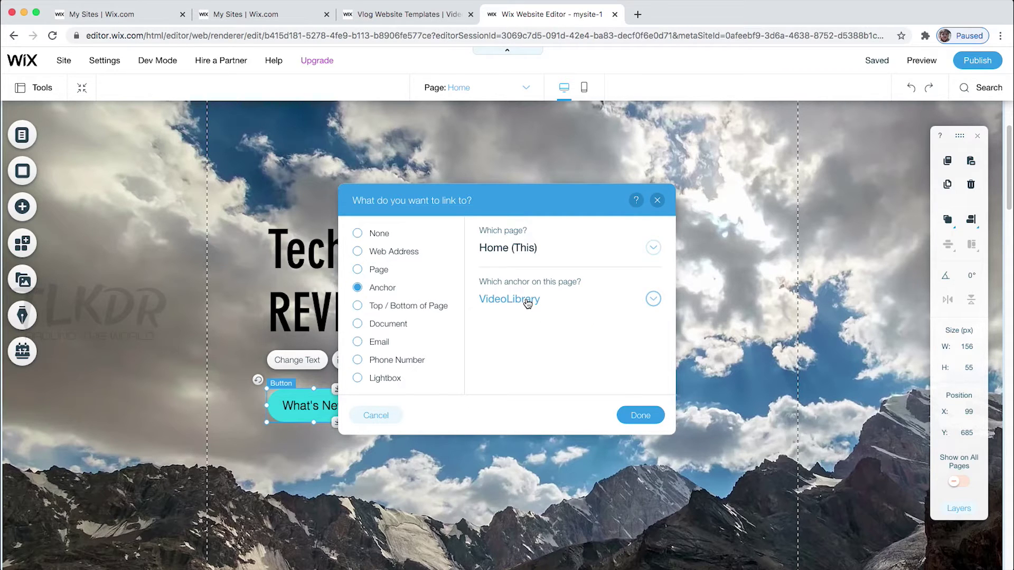
{"action": "left_click", "coordinate": [498, 301]}
{"action": "left_click", "coordinate": [503, 300]}
{"action": "left_click", "coordinate": [516, 299]}
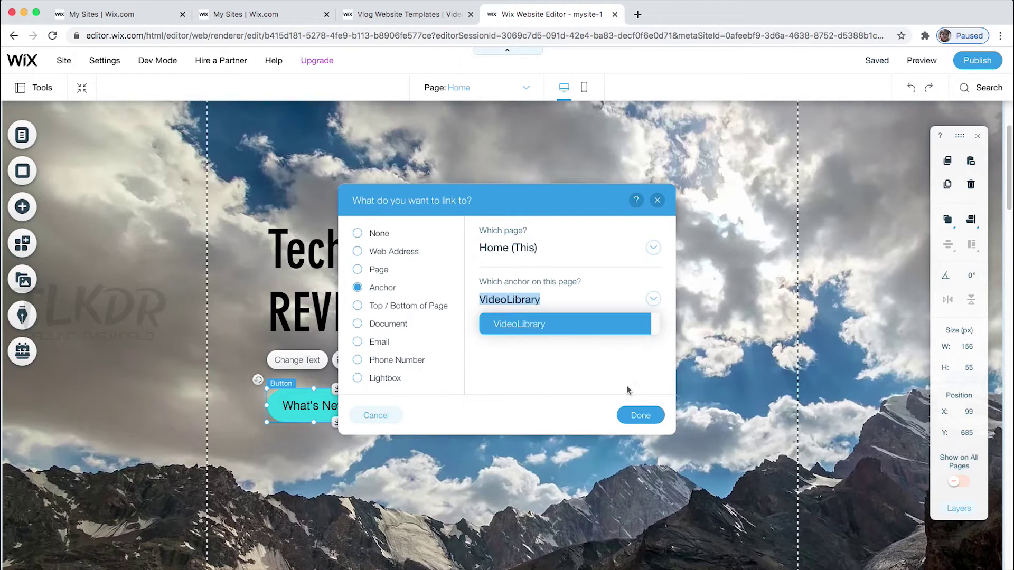
{"action": "left_click", "coordinate": [630, 416]}
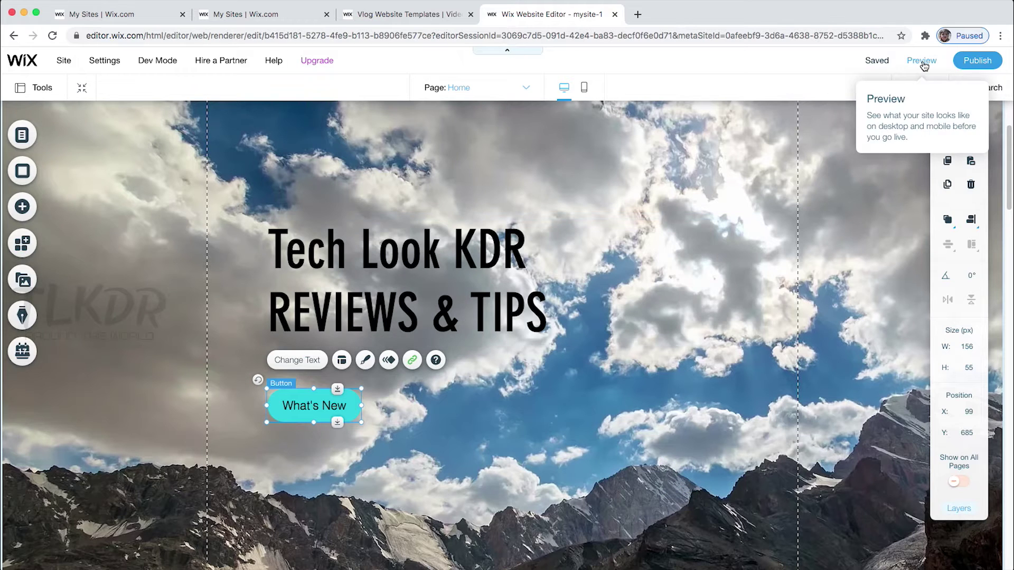
- Preview the site, test the "What's New" button's link, browse through the videos in the player and return to the editor
{"action": "left_click", "coordinate": [921, 61]}
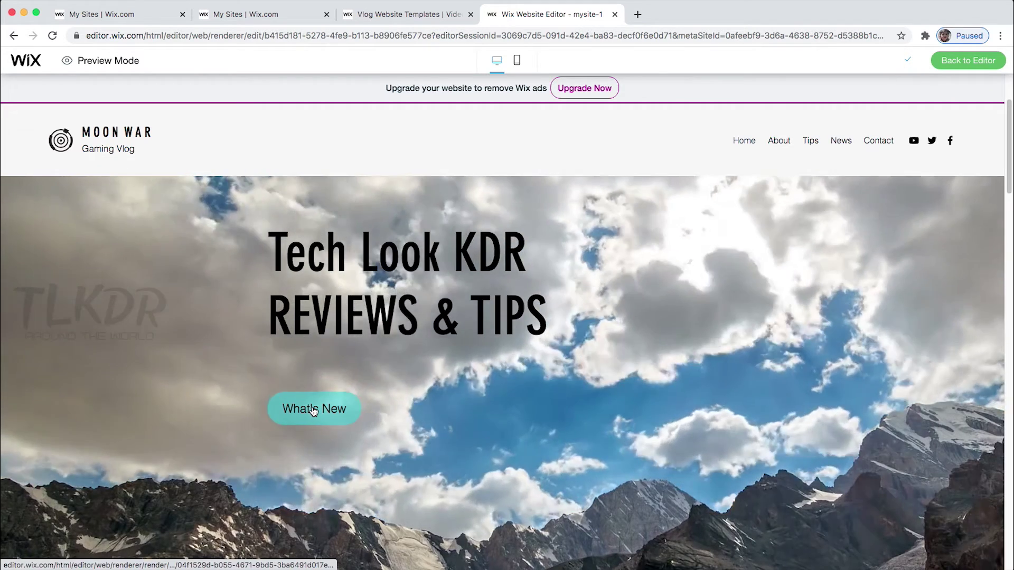
{"action": "left_click", "coordinate": [314, 412]}
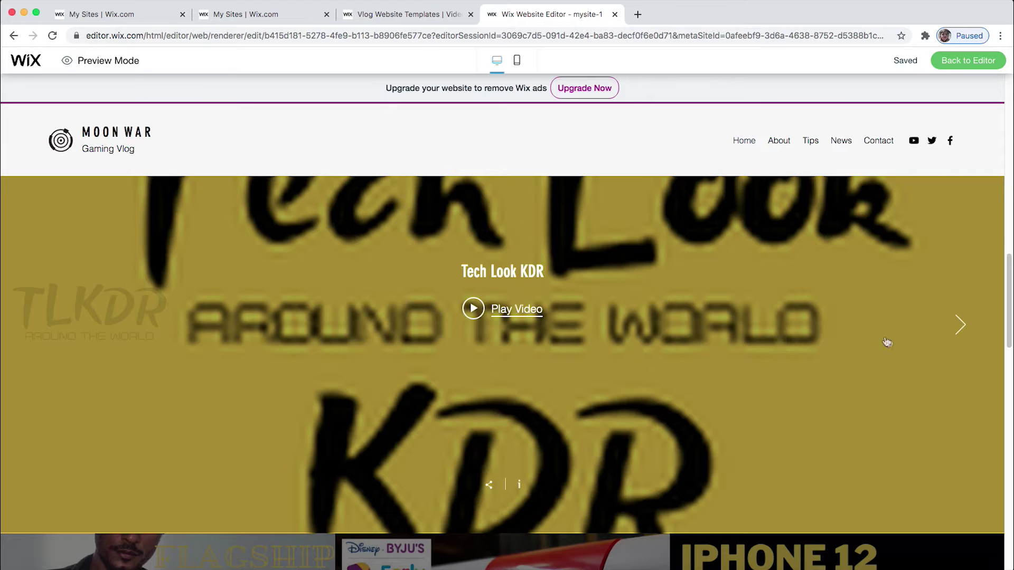
{"action": "left_click", "coordinate": [960, 325]}
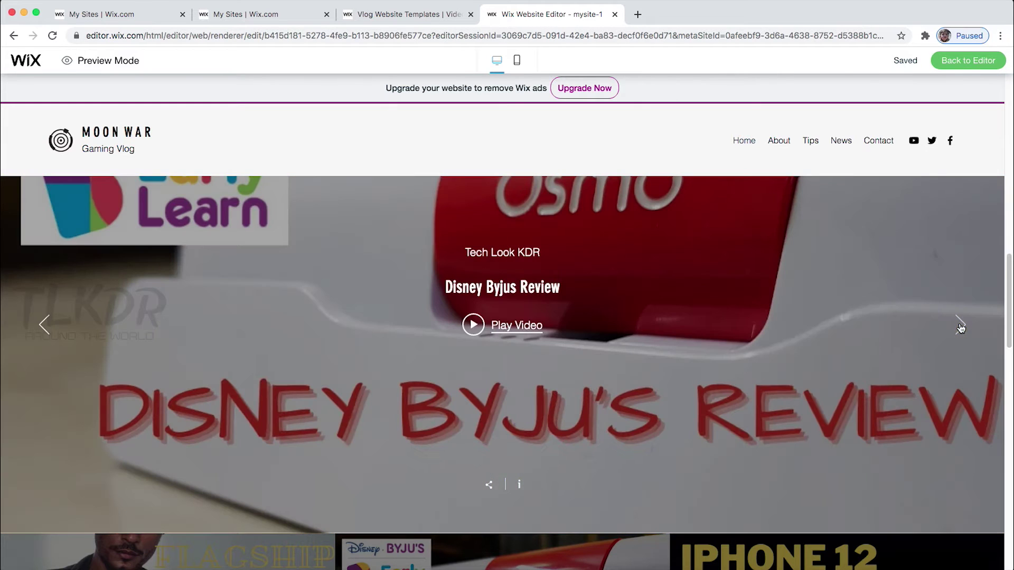
{"action": "left_click", "coordinate": [960, 326]}
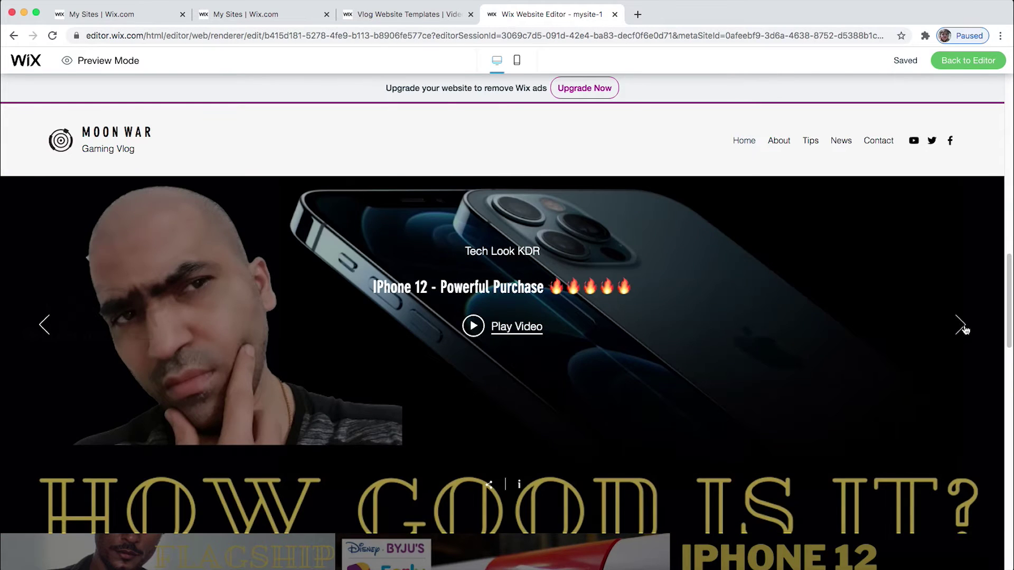
{"action": "left_click", "coordinate": [961, 326]}
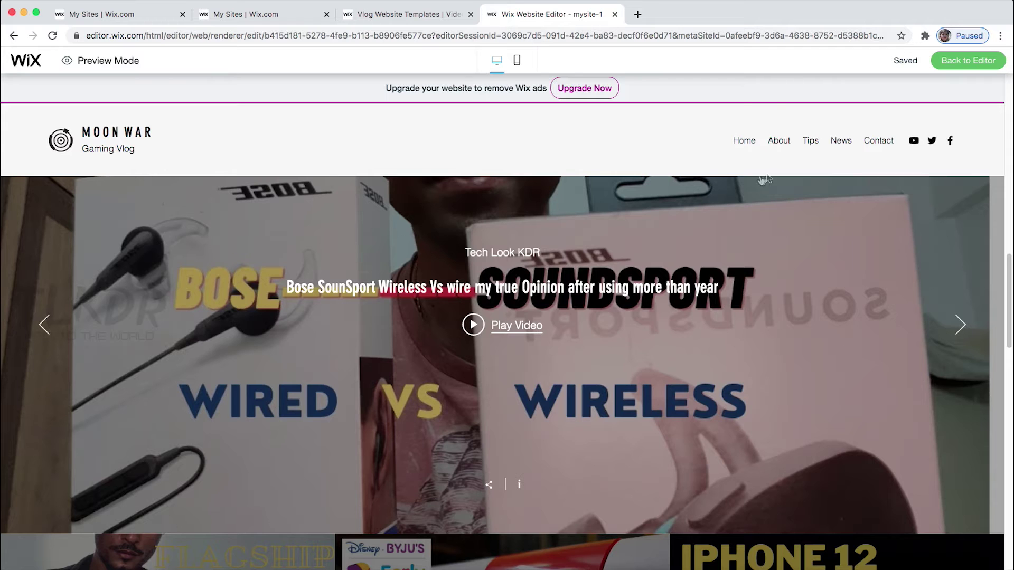
{"action": "left_click", "coordinate": [986, 66]}
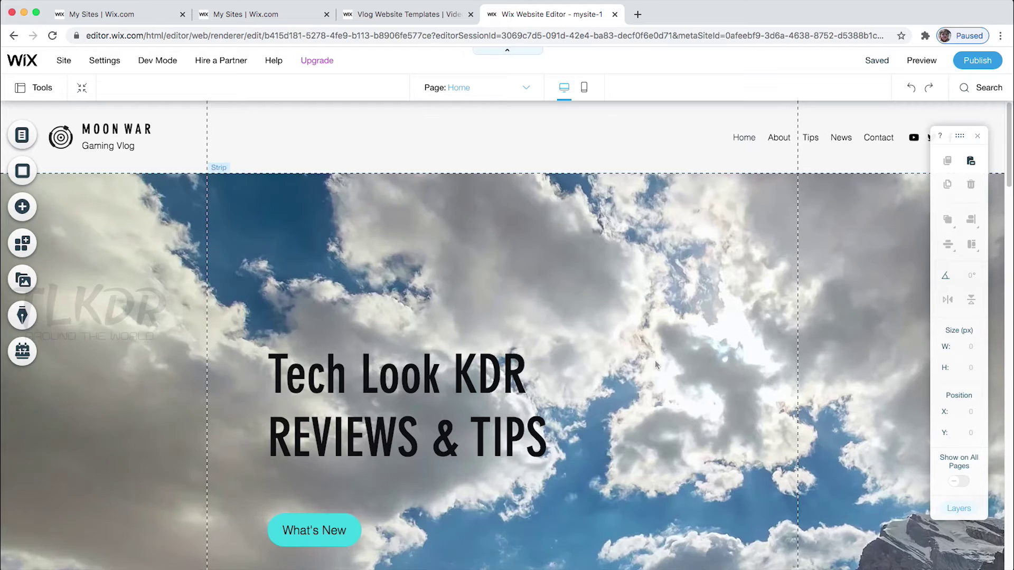
- Browse the available sources for adding an image and open My Image Uploads
{"action": "left_click", "coordinate": [33, 209]}
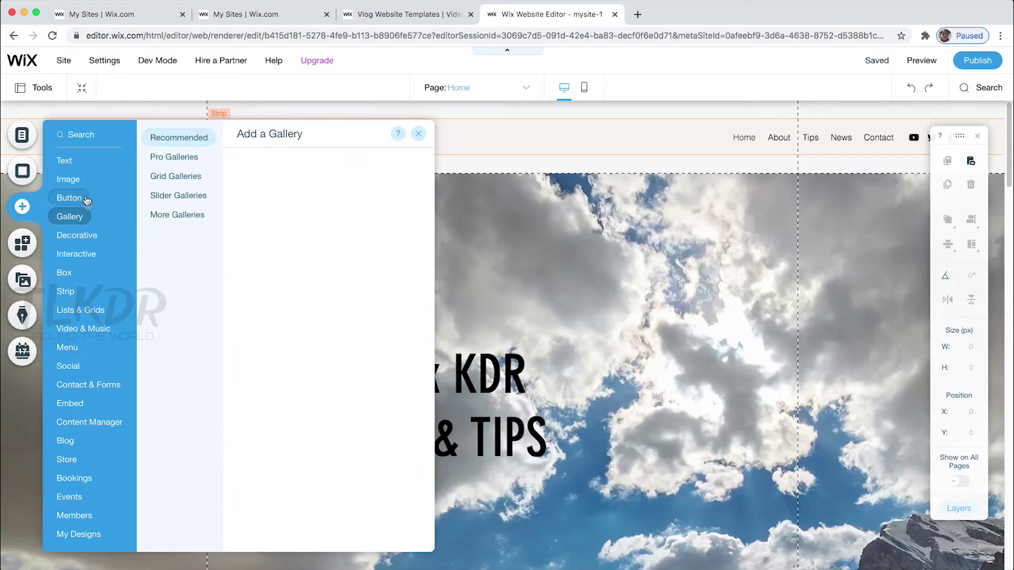
{"action": "mouse_move", "coordinate": [73, 181]}
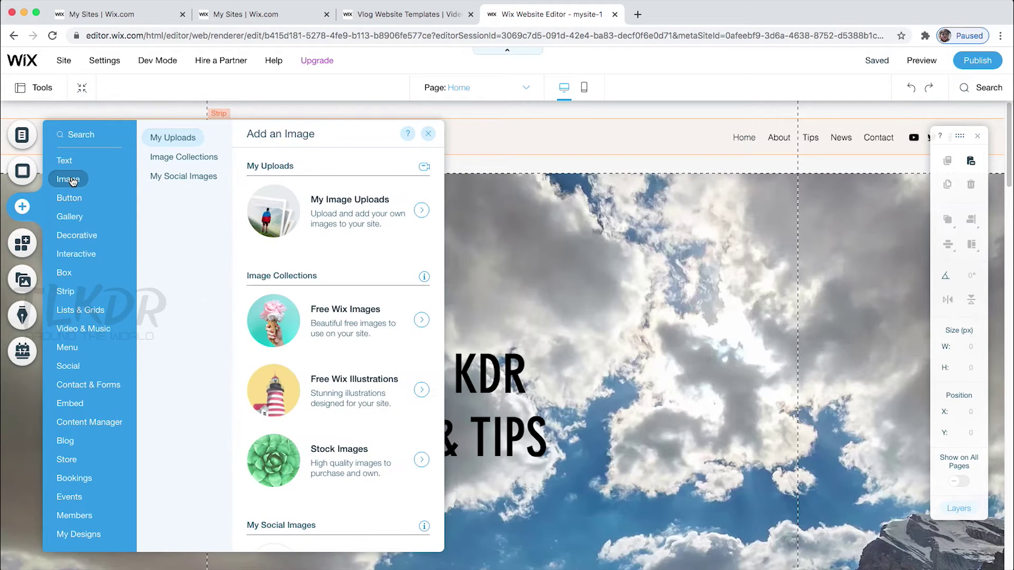
{"action": "left_click", "coordinate": [207, 176]}
{"action": "left_click", "coordinate": [199, 158]}
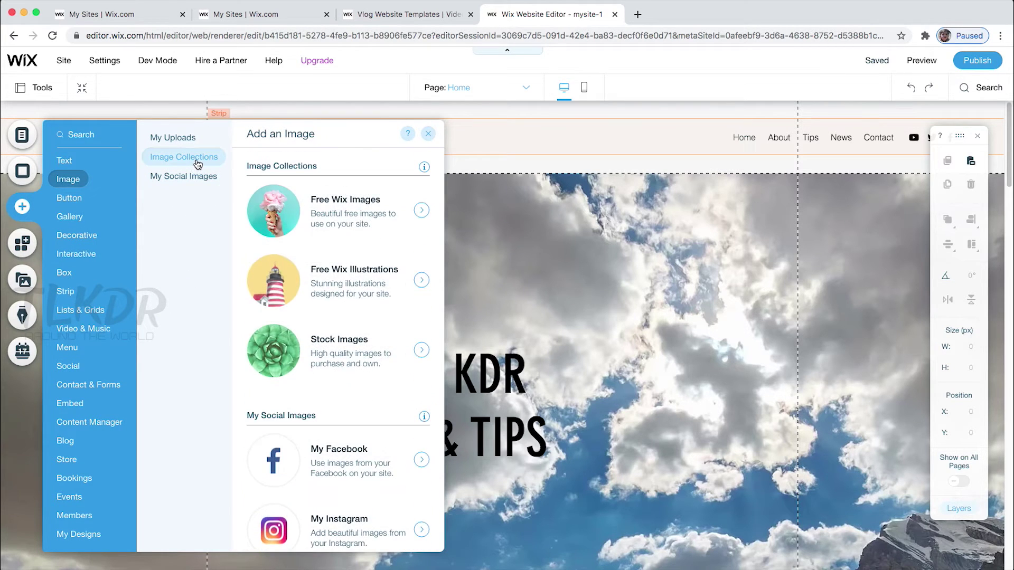
{"action": "left_click", "coordinate": [193, 178]}
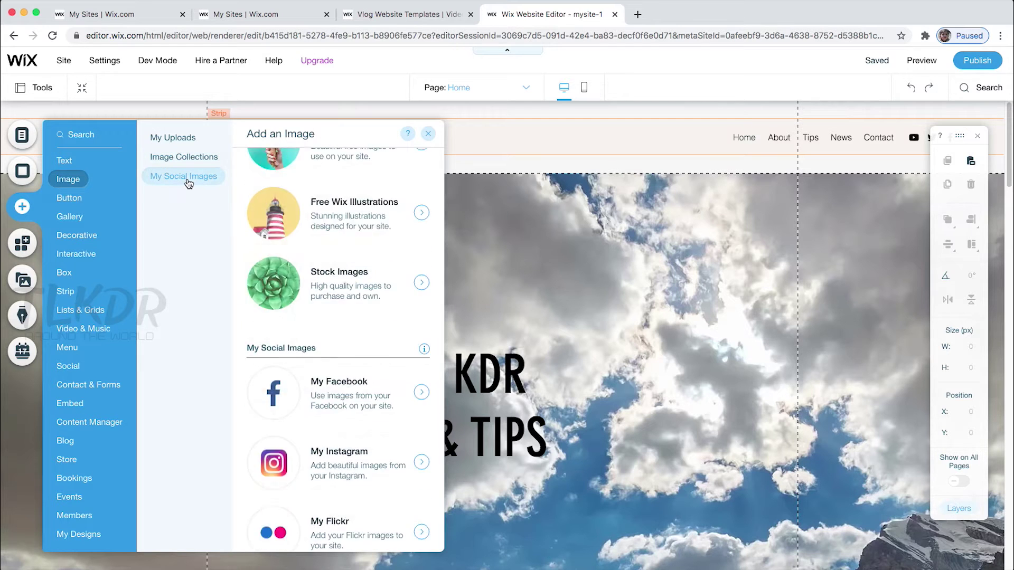
{"action": "left_click", "coordinate": [180, 141]}
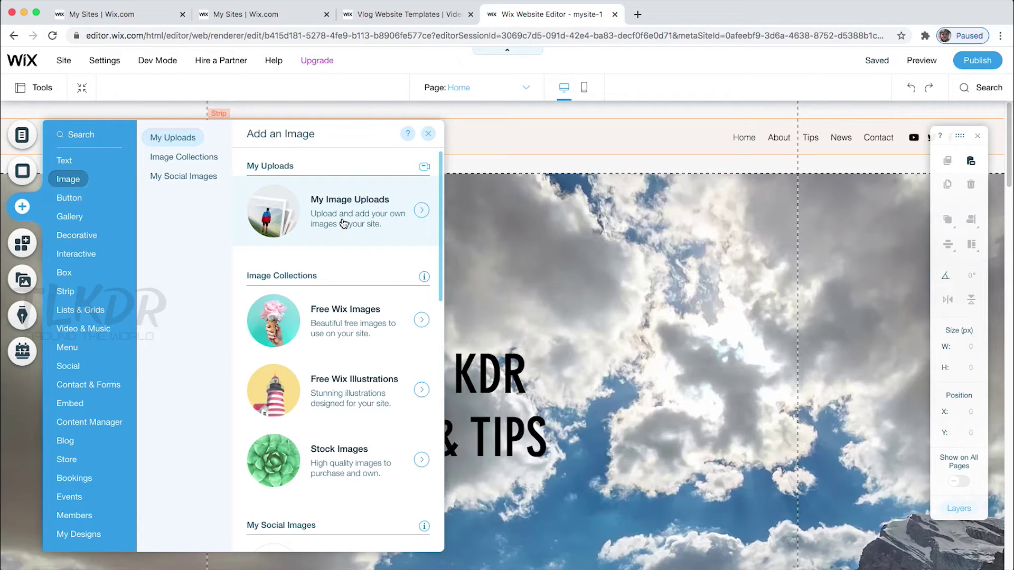
{"action": "left_click", "coordinate": [368, 210]}
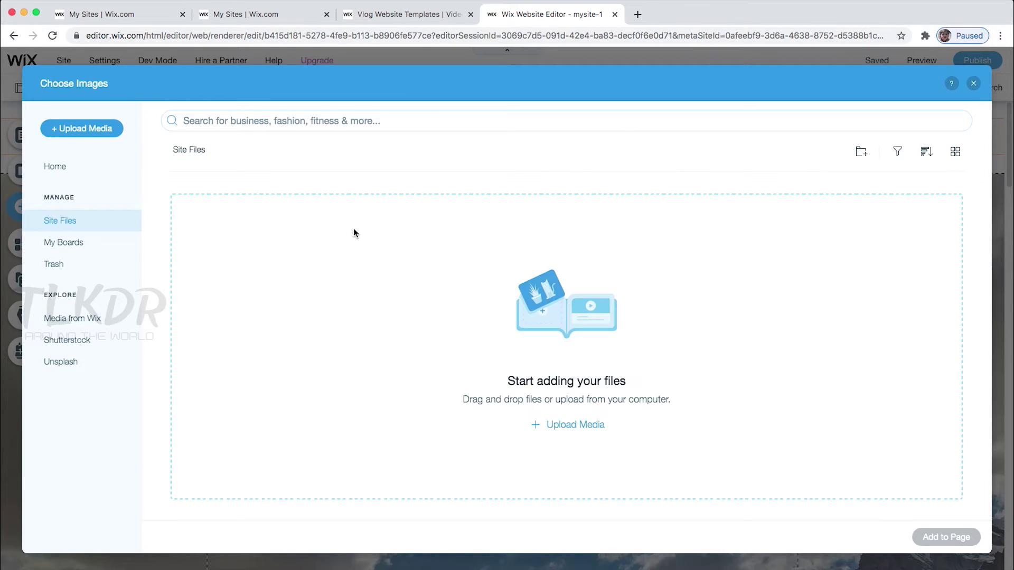
- Start a media upload to Site Files from the computer and browse to the Intros folder in the Desktop's Projects folder
{"action": "left_click", "coordinate": [50, 223]}
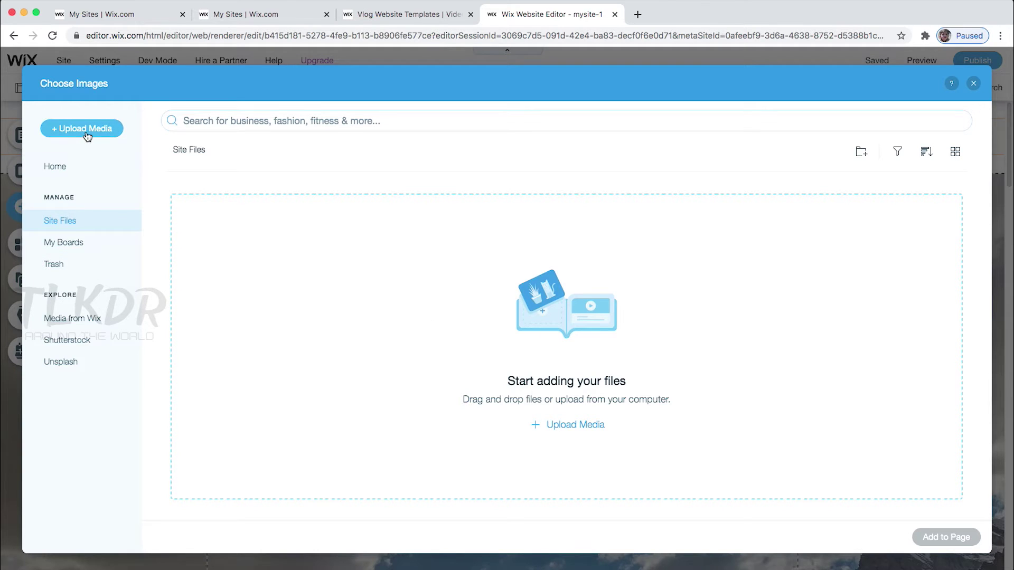
{"action": "left_click", "coordinate": [587, 431]}
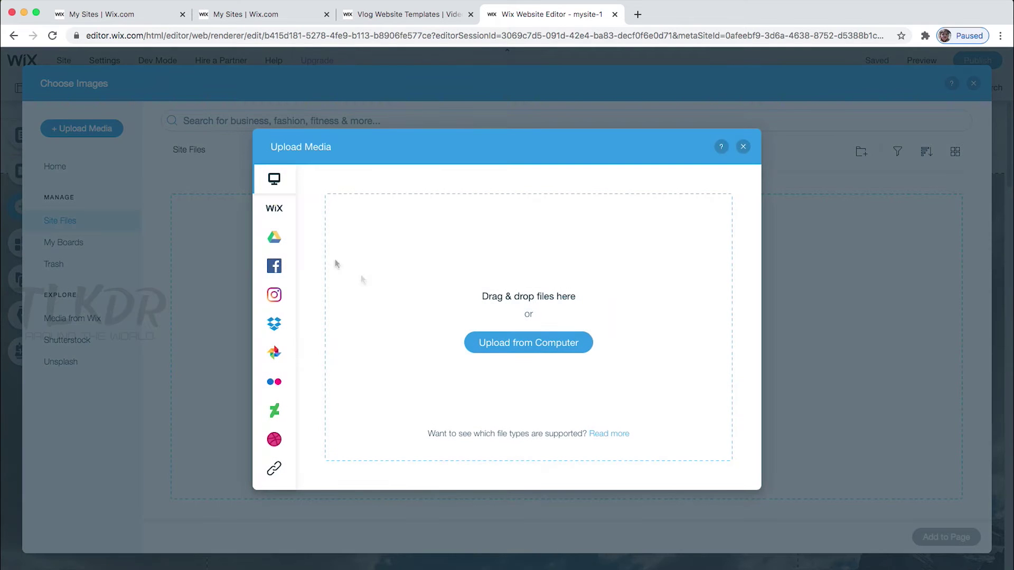
{"action": "left_click", "coordinate": [510, 348]}
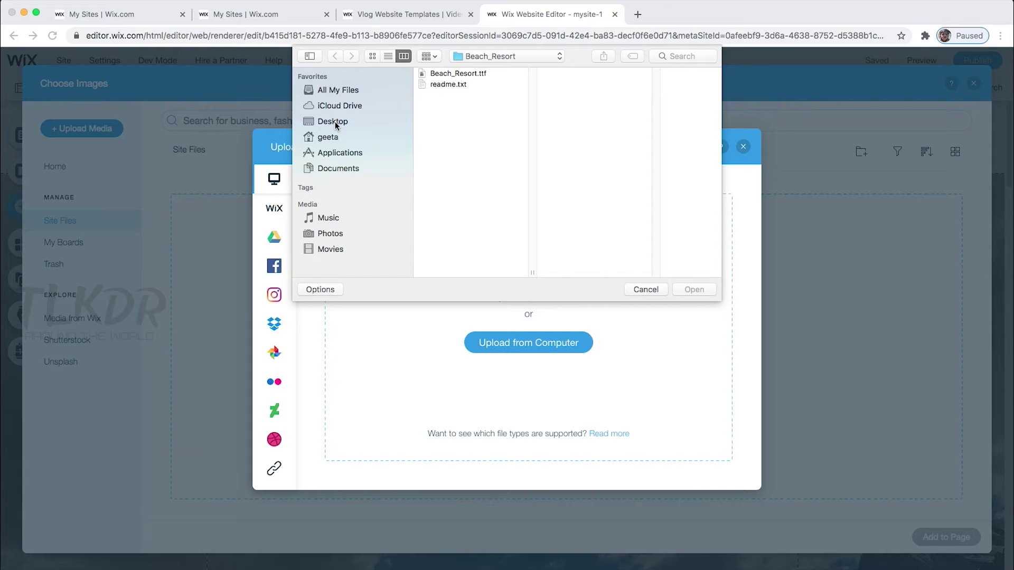
{"action": "left_click", "coordinate": [531, 57]}
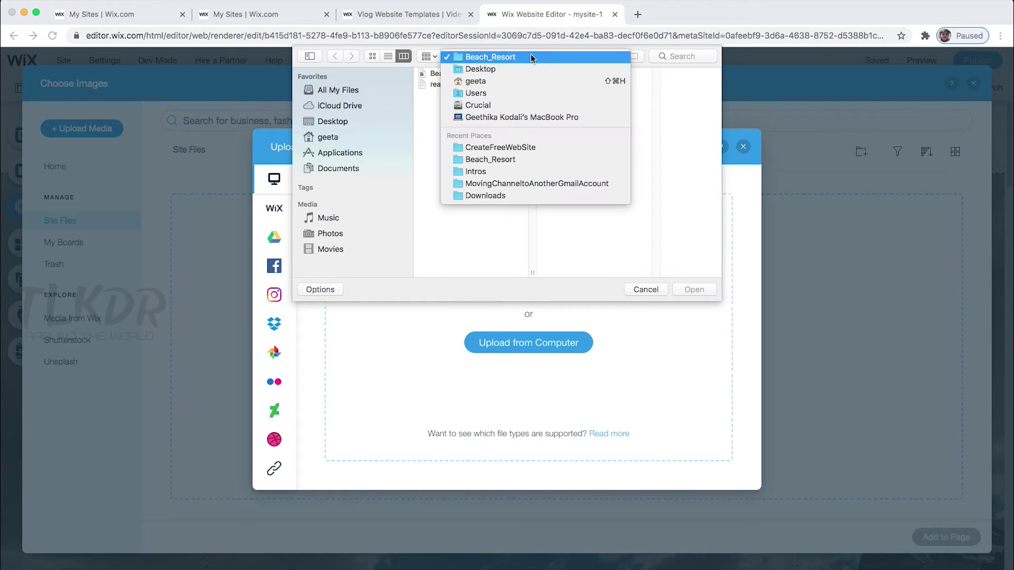
{"action": "left_click", "coordinate": [499, 74]}
{"action": "scroll", "coordinate": [455, 211], "scroll_direction": "down", "scroll_amount": 5}
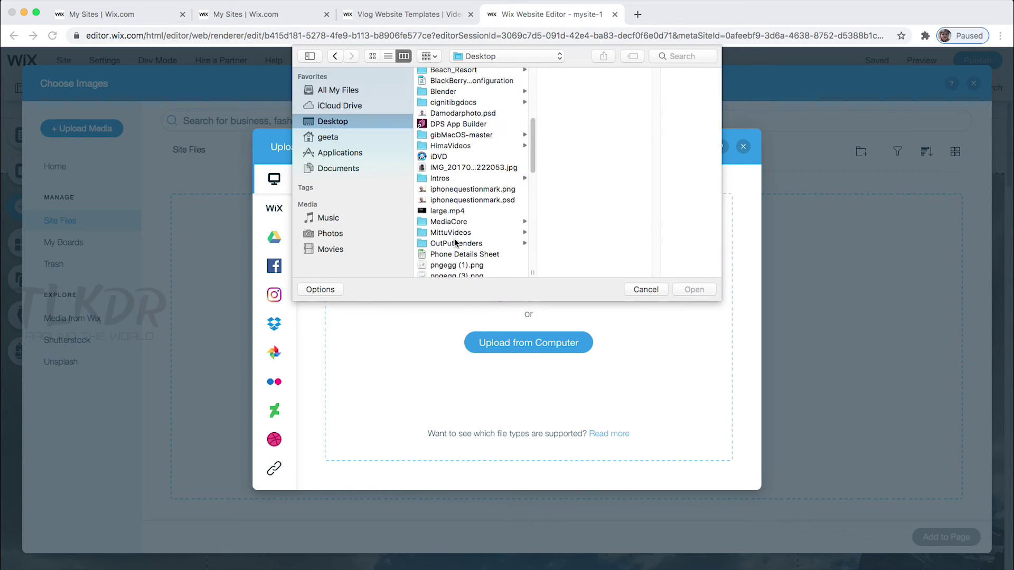
{"action": "scroll", "coordinate": [455, 243], "scroll_direction": "down", "scroll_amount": 2}
{"action": "left_click", "coordinate": [461, 246]}
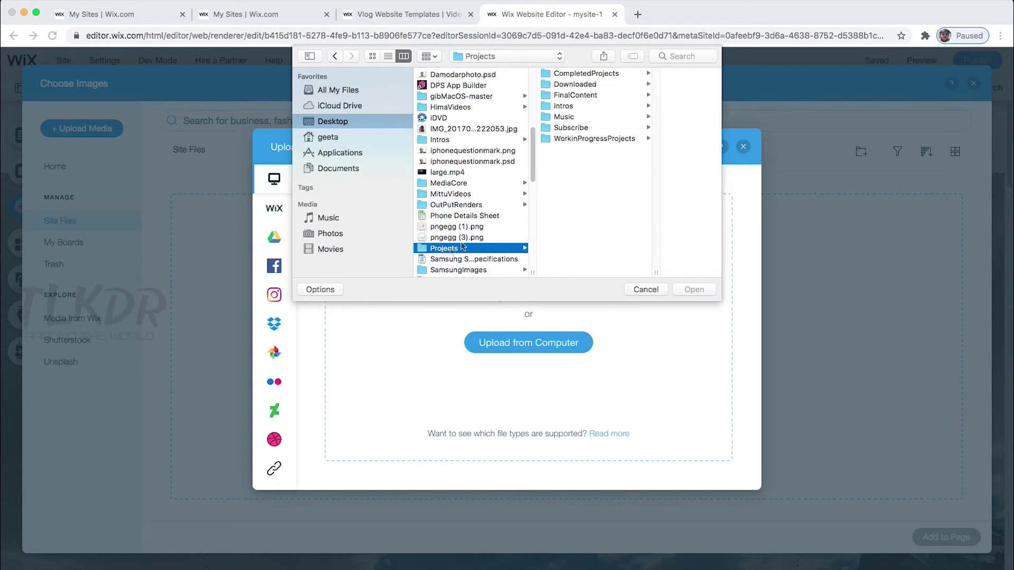
{"action": "left_click", "coordinate": [588, 140]}
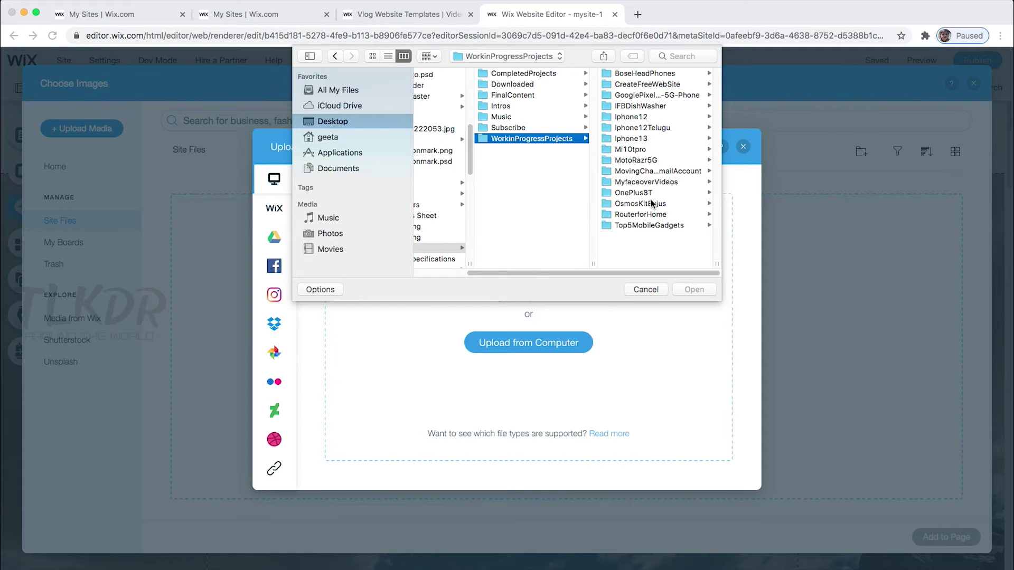
{"action": "left_click", "coordinate": [503, 108]}
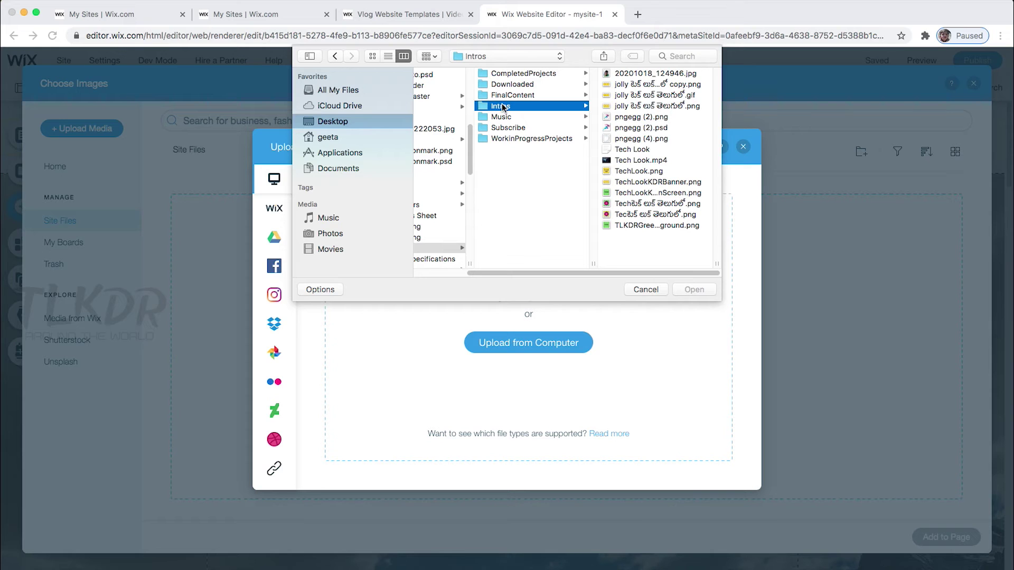
- Upload pngegg (2).psd from the Intros folder to the site files
{"action": "left_click", "coordinate": [665, 182]}
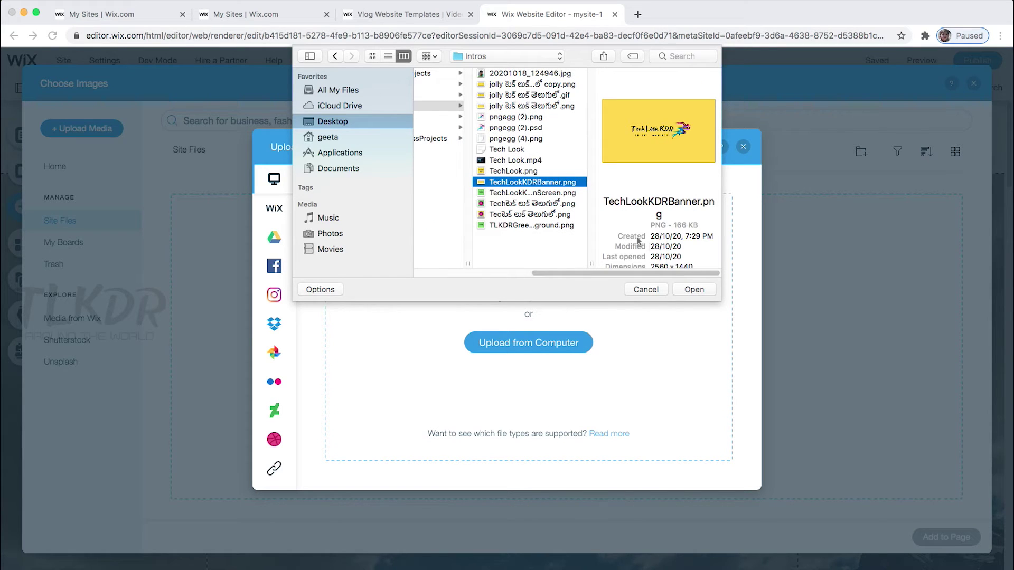
{"action": "left_click", "coordinate": [517, 129]}
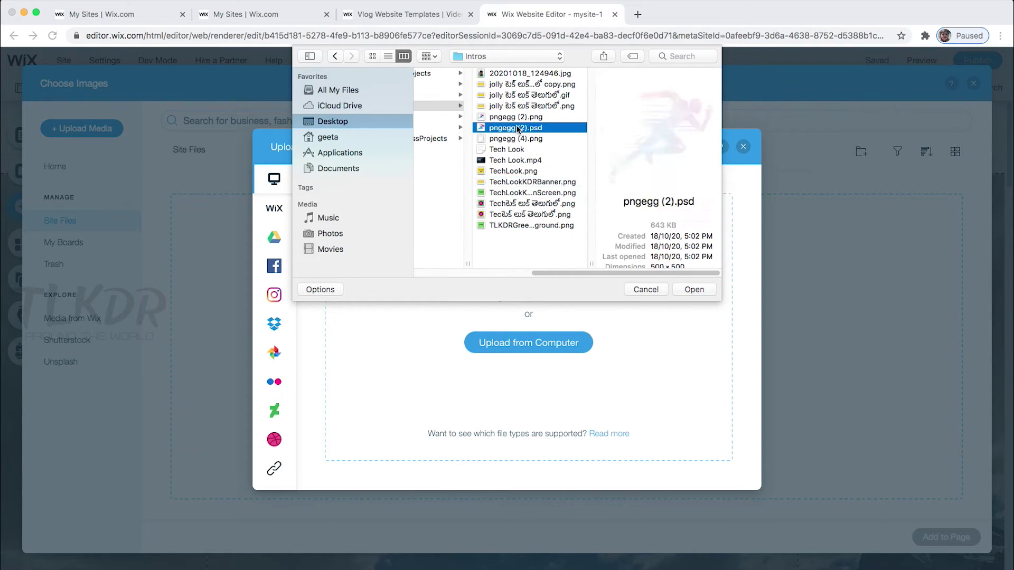
{"action": "left_click", "coordinate": [693, 290]}
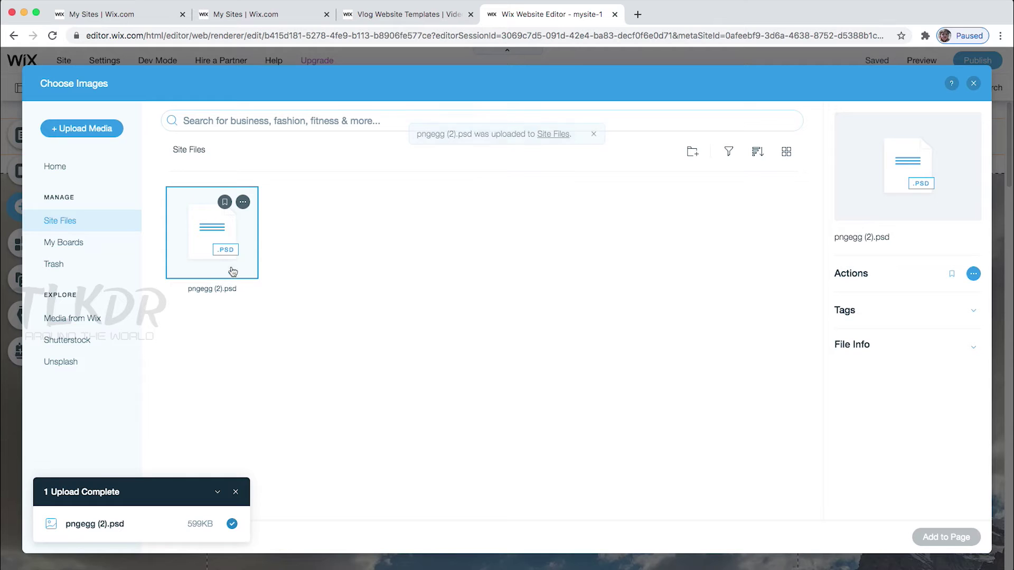
- Upload pngegg (2).png from the Intros folder to the site files and move pngegg (2).psd to the trash
{"action": "left_click", "coordinate": [90, 128]}
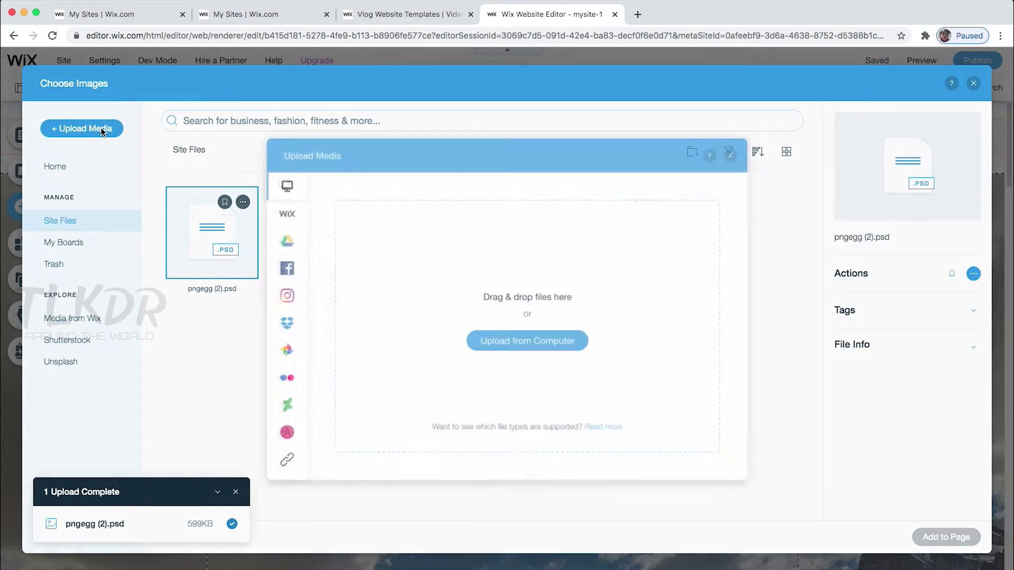
{"action": "left_click", "coordinate": [551, 352]}
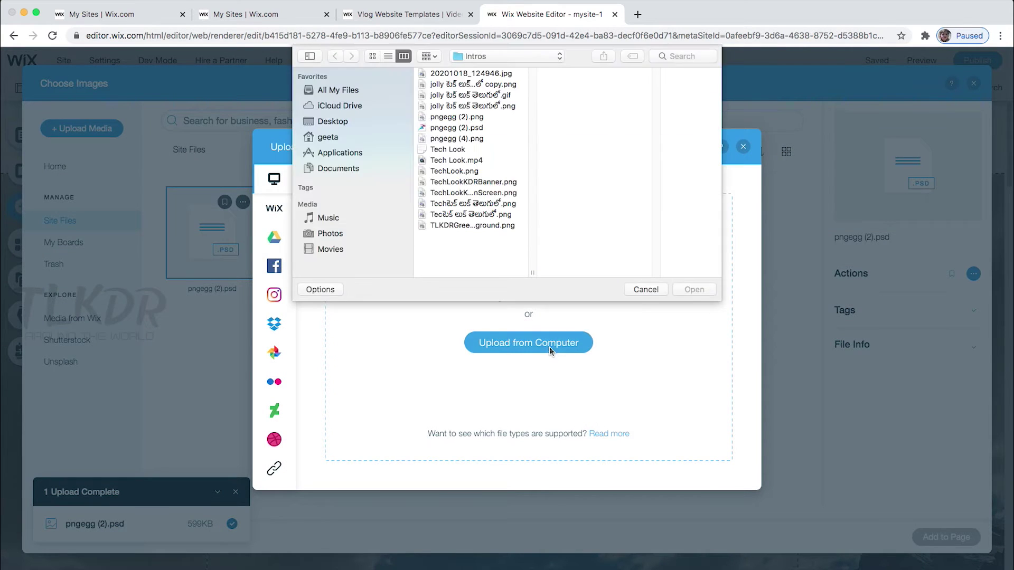
{"action": "left_click", "coordinate": [469, 118]}
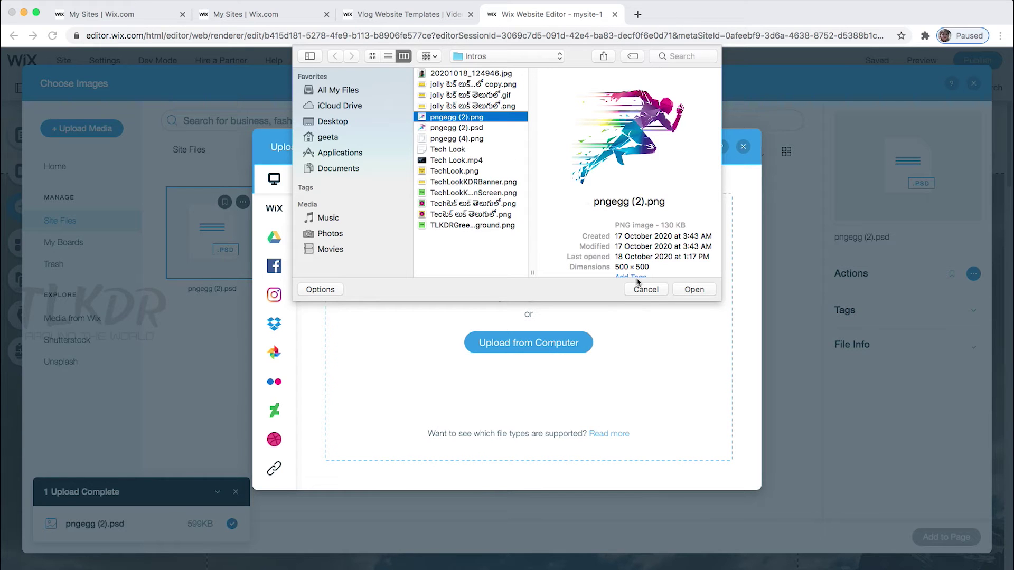
{"action": "left_click", "coordinate": [694, 289]}
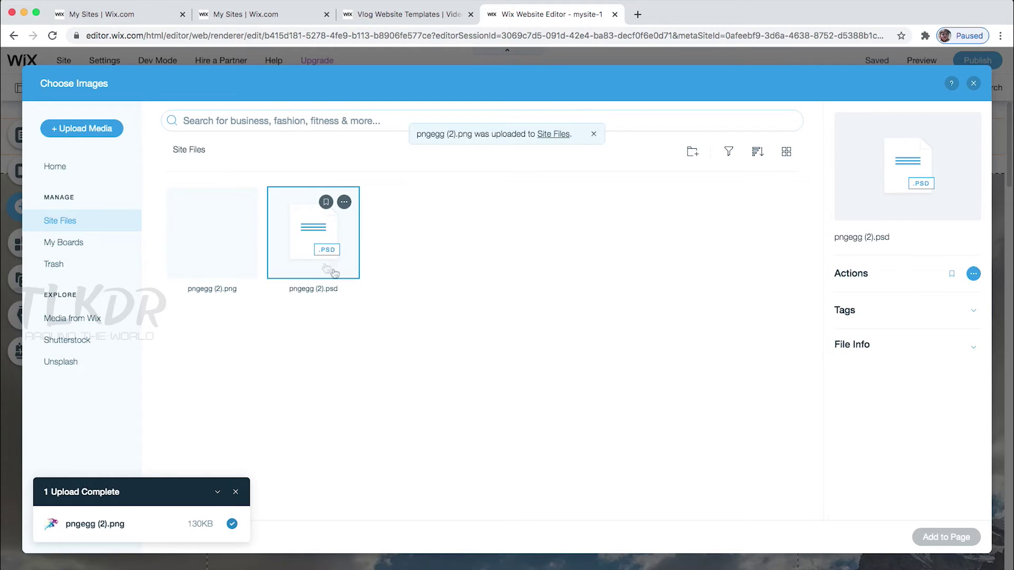
{"action": "left_click", "coordinate": [344, 204]}
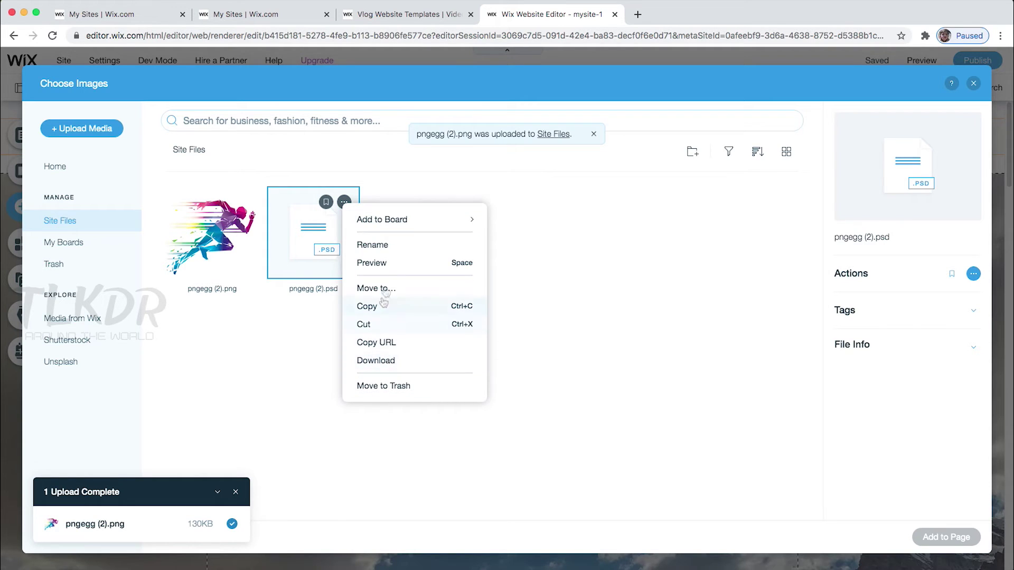
{"action": "left_click", "coordinate": [385, 385]}
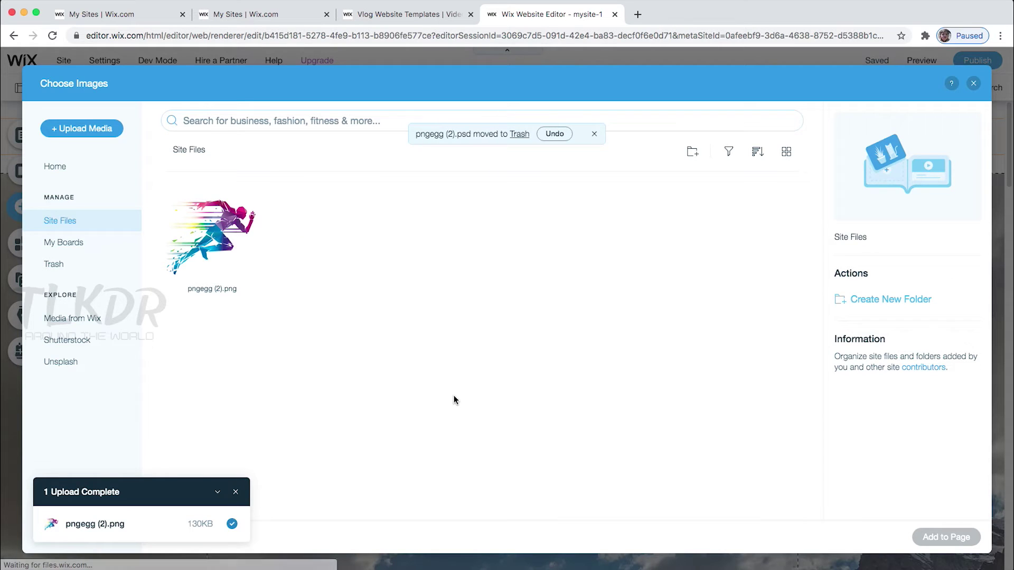
- Add pngegg (2).png to the page, shrink it to about 293 px square and place it above the heading's right end
{"action": "left_click", "coordinate": [237, 254]}
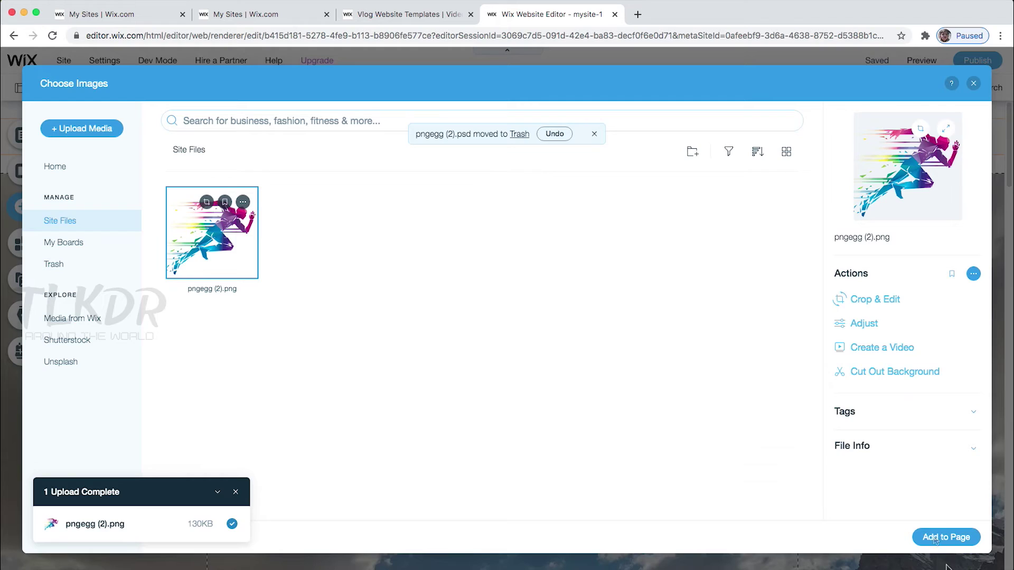
{"action": "left_click", "coordinate": [933, 537]}
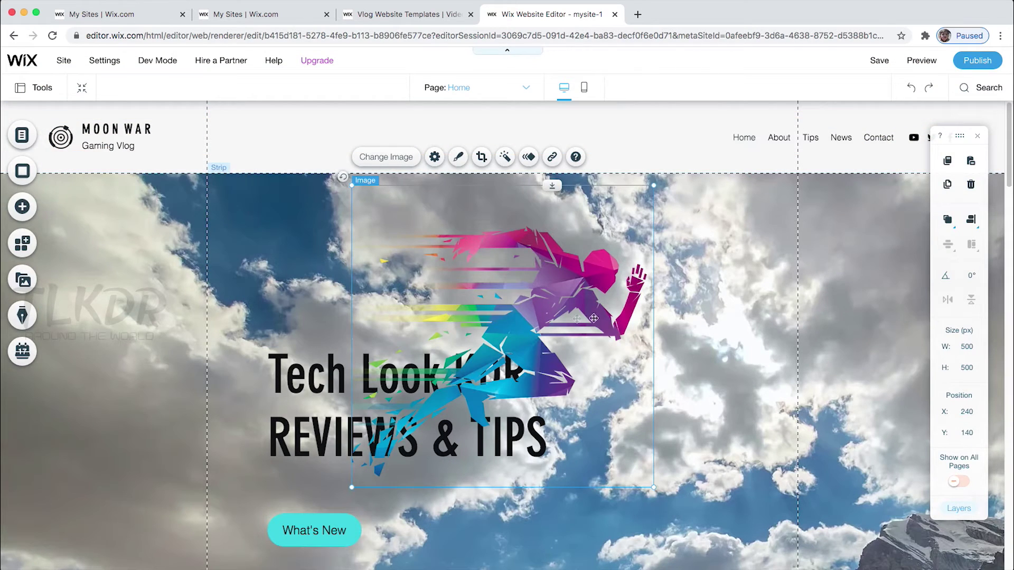
{"action": "left_click_drag", "start_coordinate": [593, 318], "coordinate": [731, 330]}
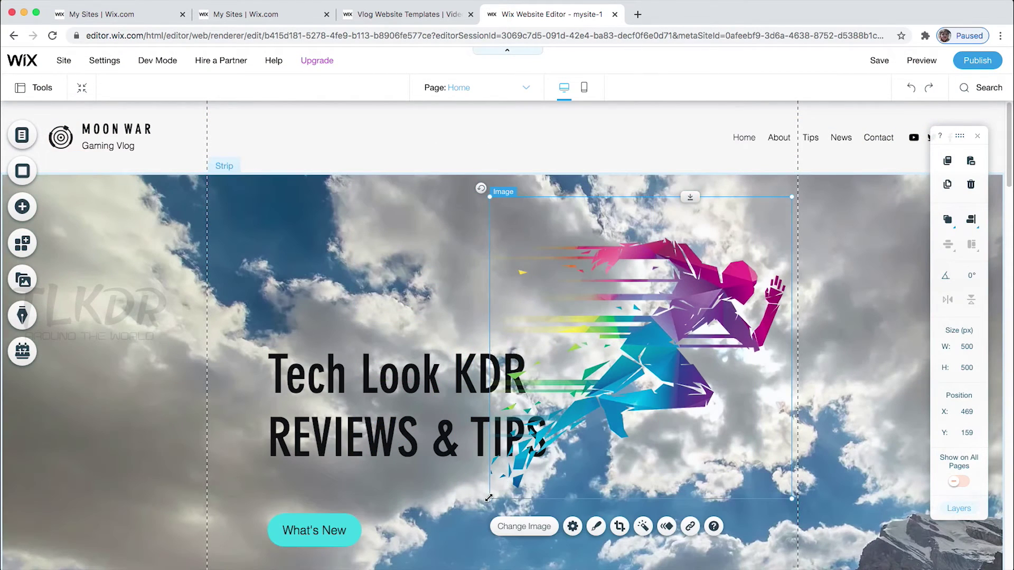
{"action": "left_click_drag", "start_coordinate": [489, 498], "coordinate": [609, 363]}
{"action": "left_click_drag", "start_coordinate": [684, 319], "coordinate": [611, 346]}
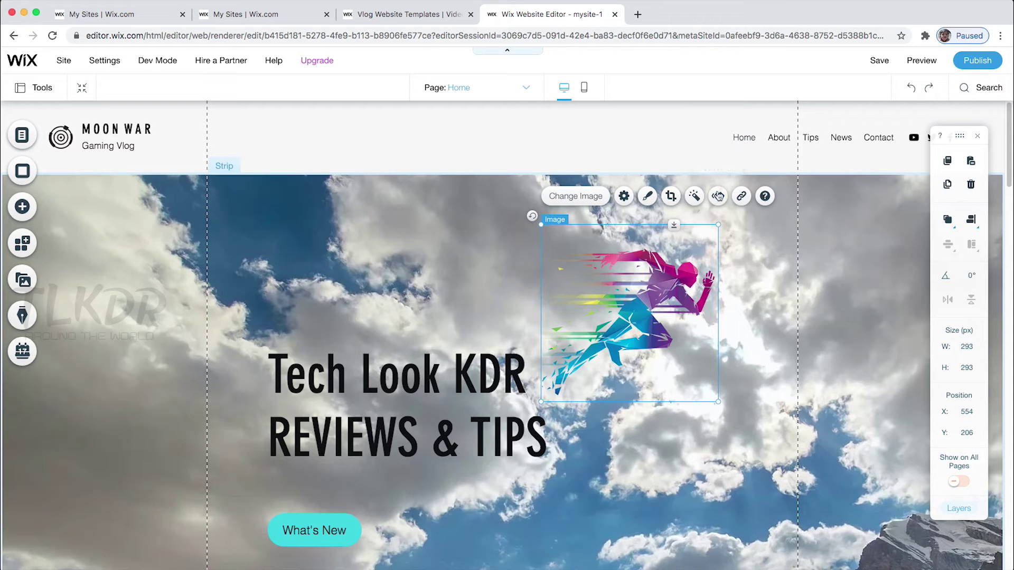
- Apply an Arc-In animation to the runner image with a delay of 2 seconds
{"action": "left_click", "coordinate": [717, 196]}
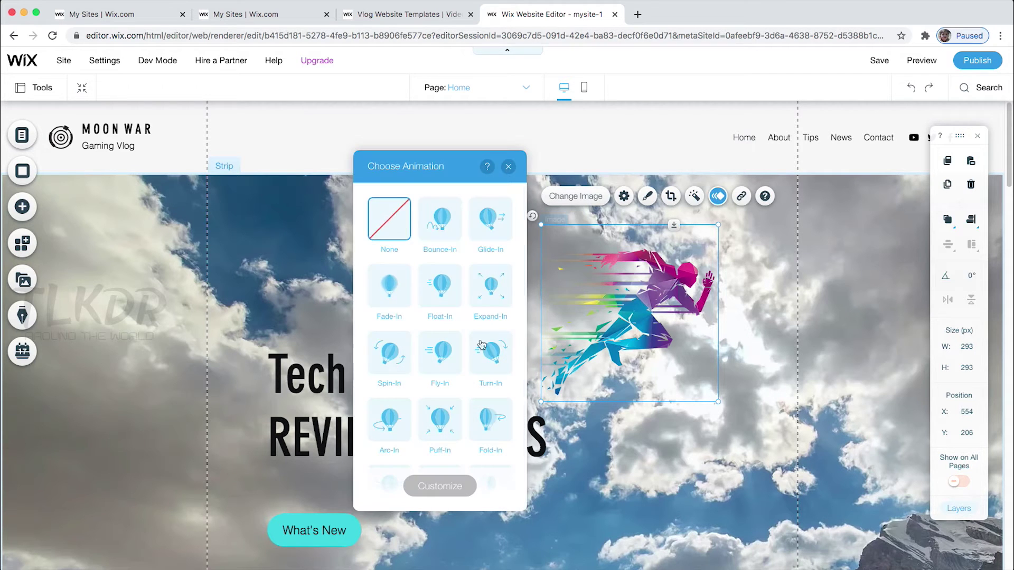
{"action": "scroll", "coordinate": [459, 357], "scroll_direction": "down", "scroll_amount": 2}
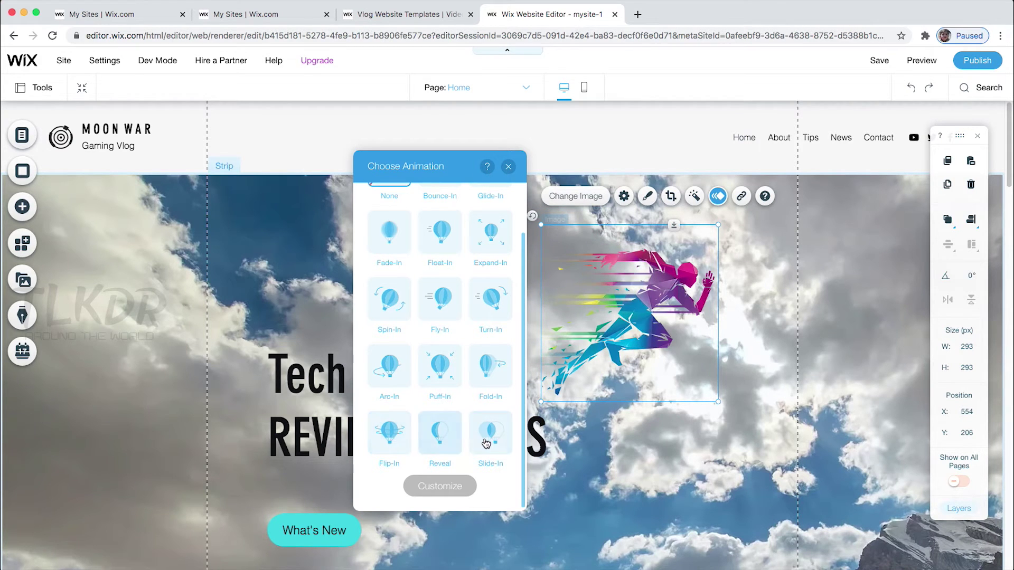
{"action": "scroll", "coordinate": [482, 449], "scroll_direction": "up", "scroll_amount": 2}
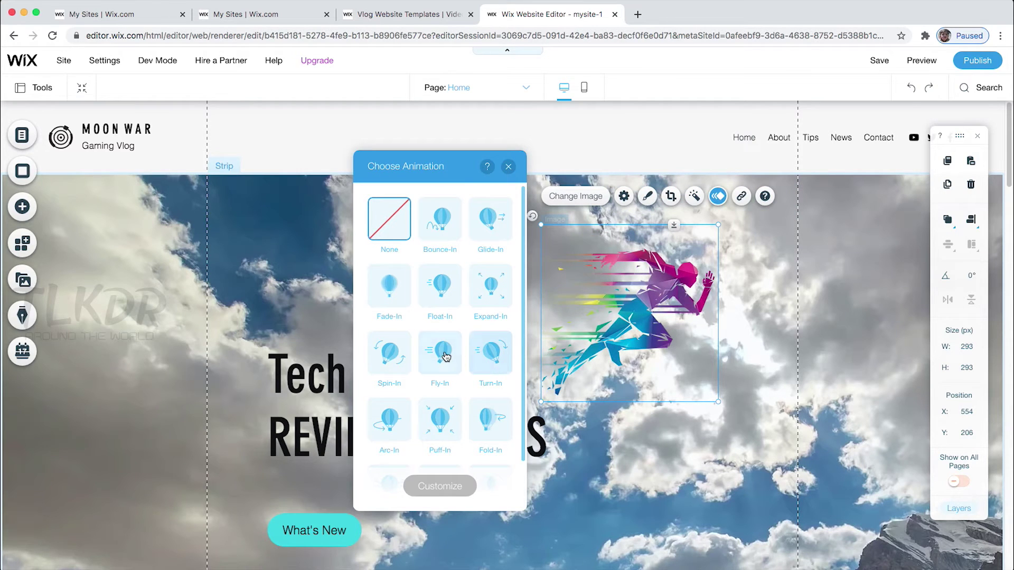
{"action": "left_click", "coordinate": [388, 420]}
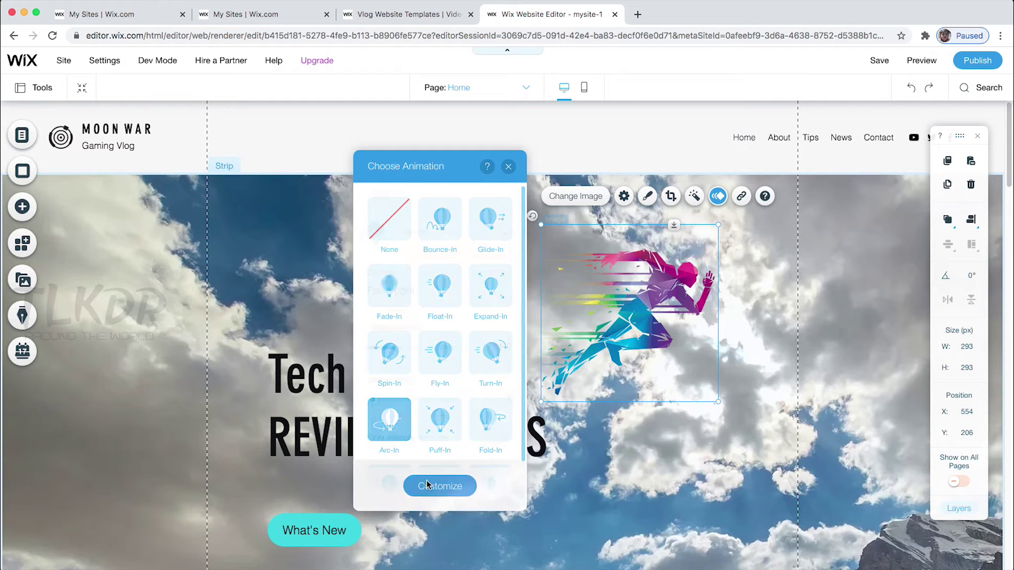
{"action": "left_click", "coordinate": [428, 486]}
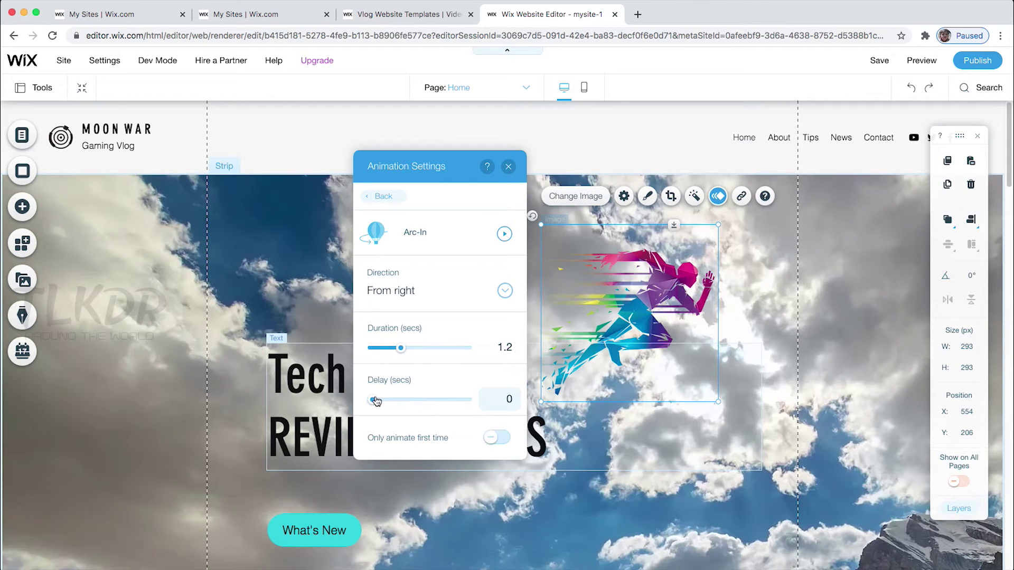
{"action": "left_click", "coordinate": [501, 398]}
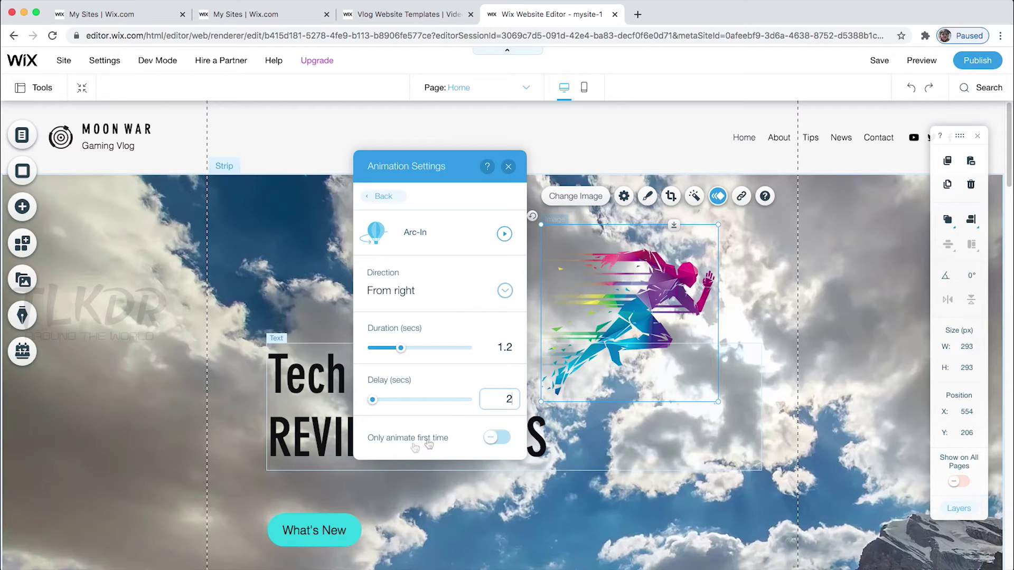
{"action": "left_click", "coordinate": [508, 166]}
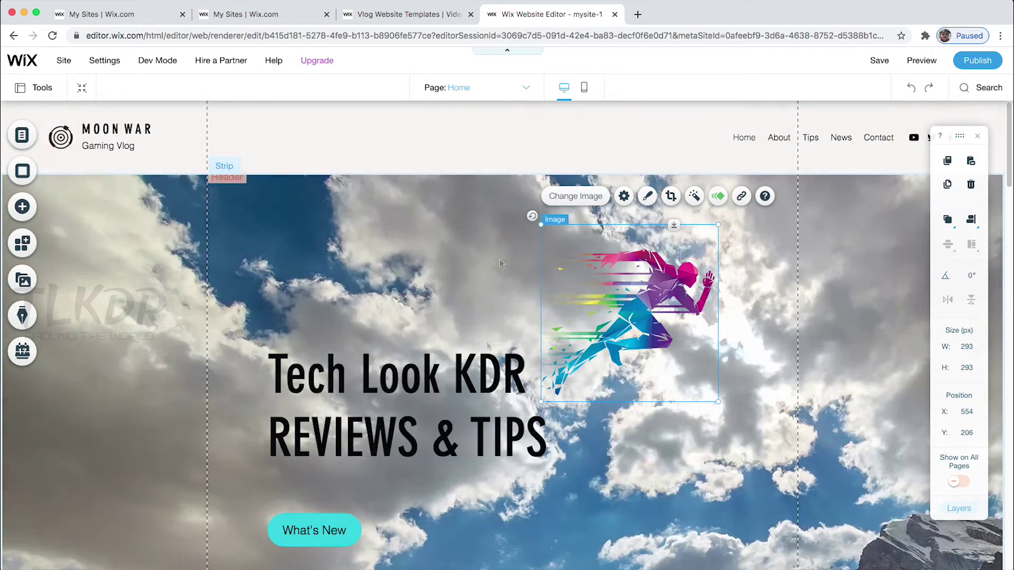
- Apply a Puff-In animation to the Tech Look KDR heading text with a duration of 2 seconds
{"action": "left_click", "coordinate": [396, 385]}
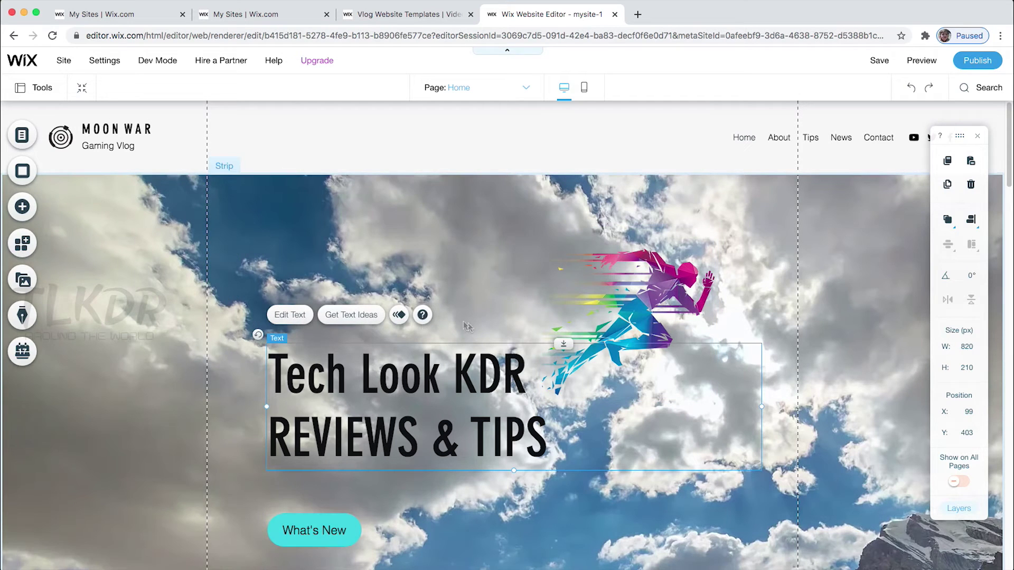
{"action": "left_click", "coordinate": [400, 316]}
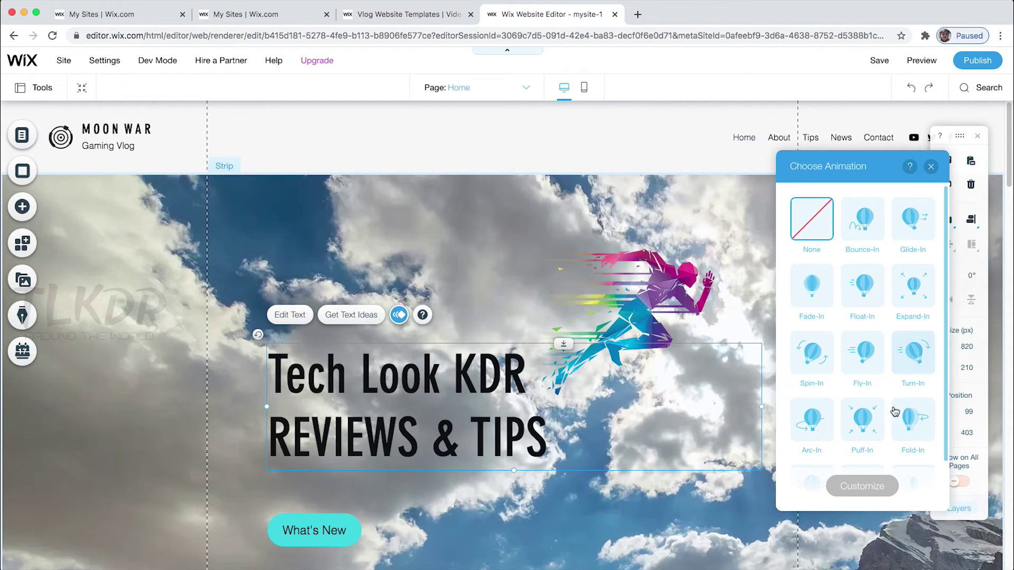
{"action": "left_click", "coordinate": [869, 420]}
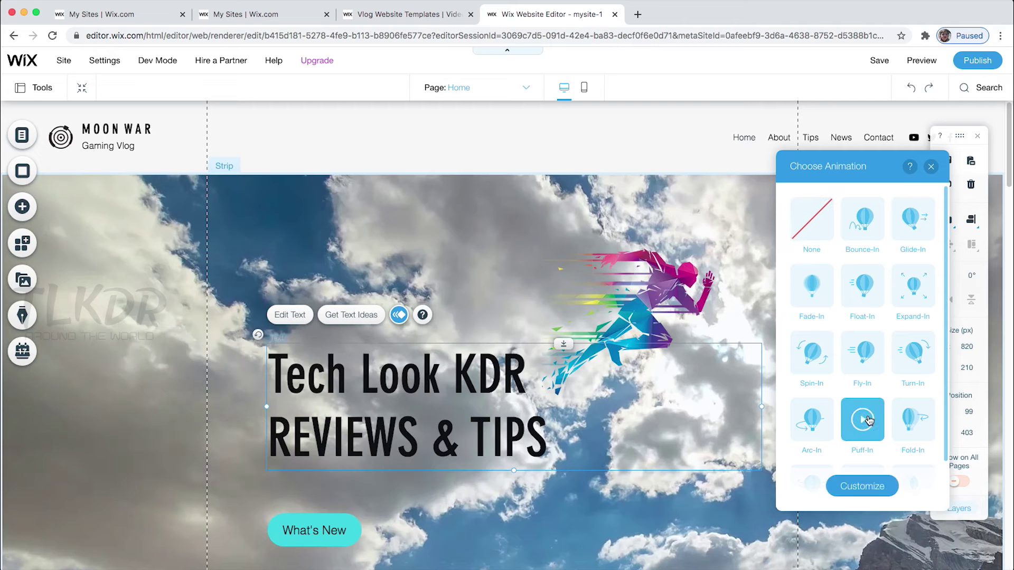
{"action": "left_click", "coordinate": [864, 487]}
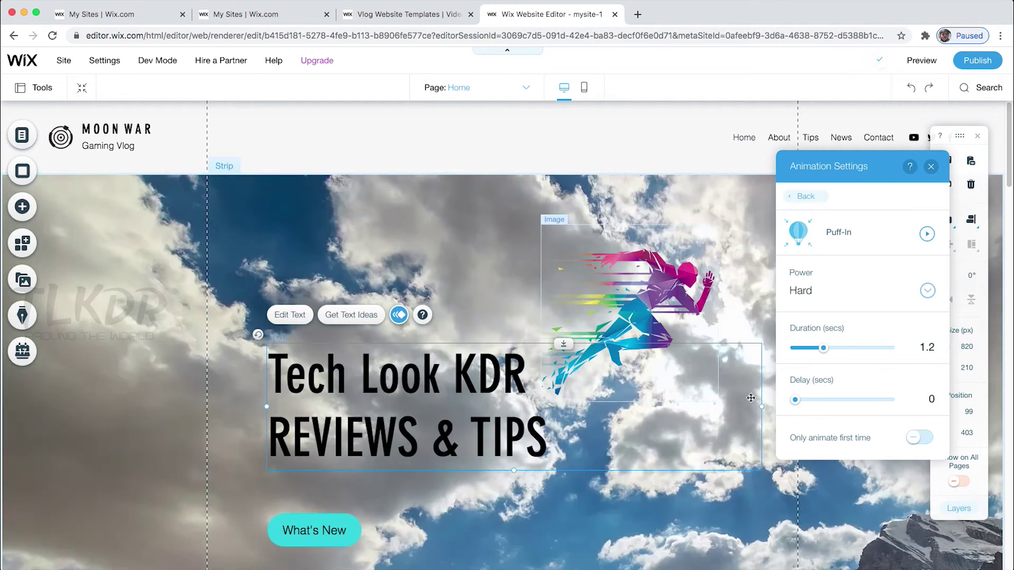
{"action": "left_click", "coordinate": [931, 400]}
{"action": "left_click", "coordinate": [935, 351]}
{"action": "type", "text": "2"}
{"action": "left_click", "coordinate": [930, 168]}
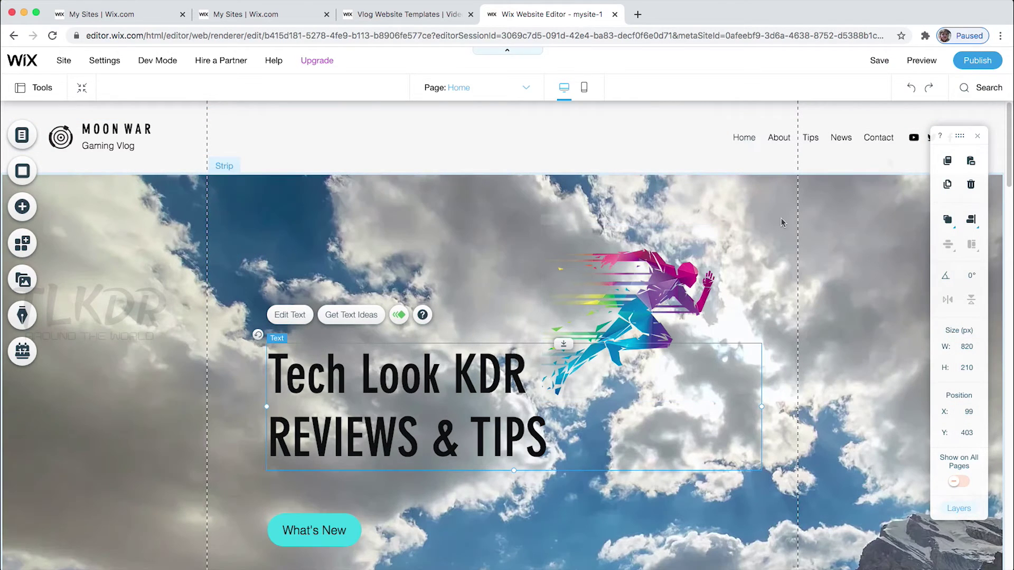
- Preview the site twice to check the image and heading animations, returning to the editor each time
{"action": "left_click", "coordinate": [925, 63]}
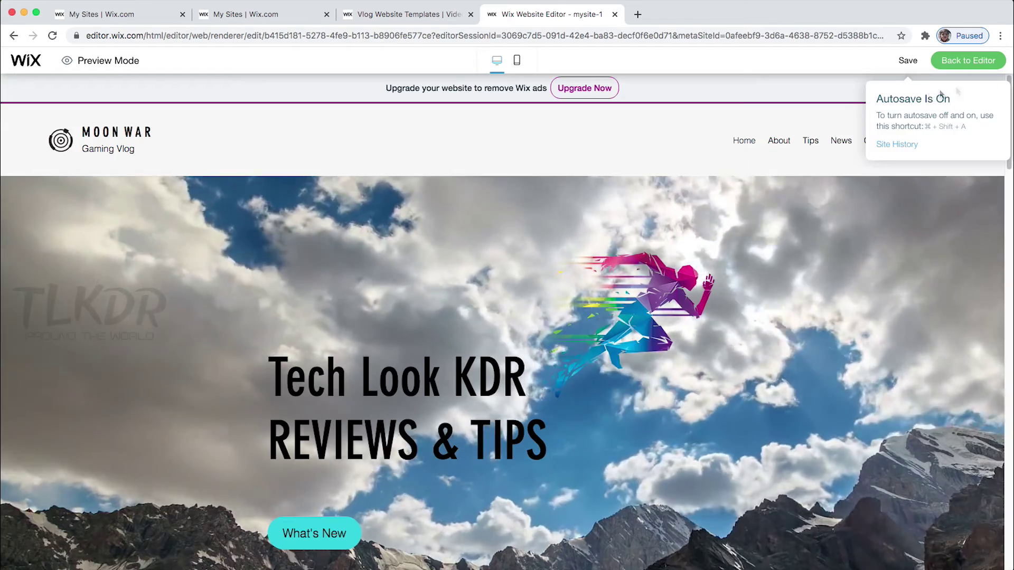
{"action": "left_click", "coordinate": [971, 68]}
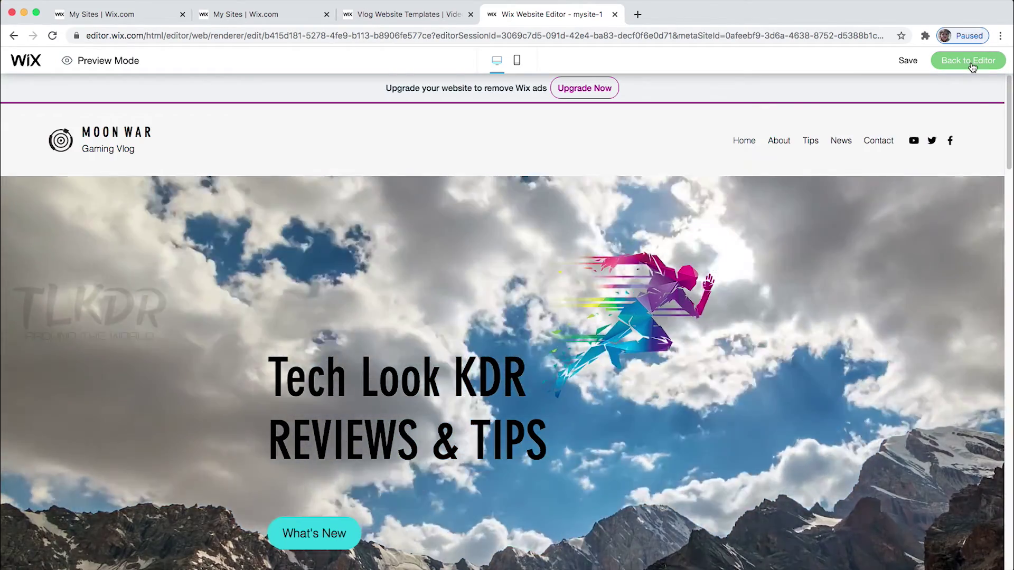
{"action": "left_click", "coordinate": [962, 70]}
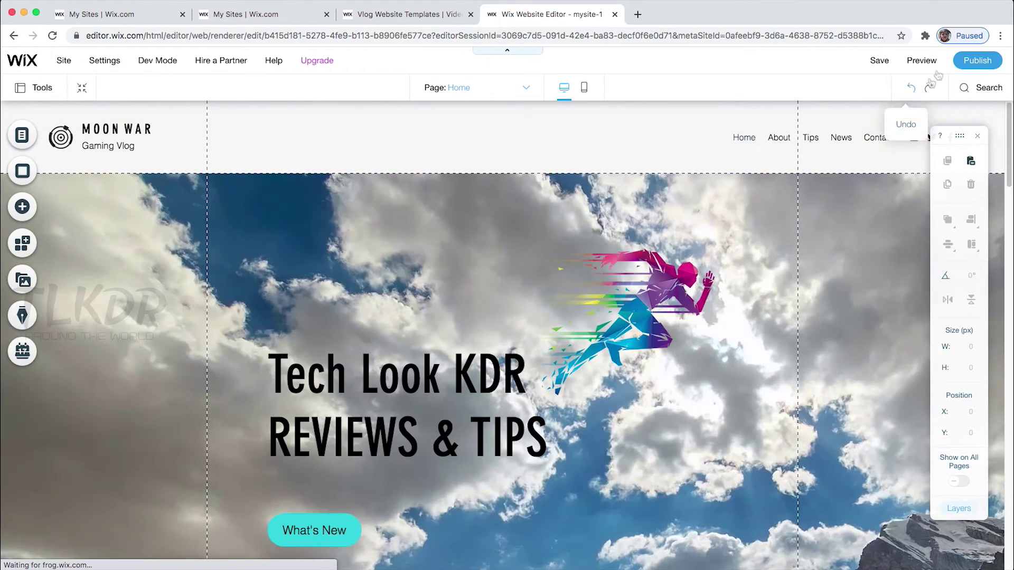
{"action": "left_click", "coordinate": [921, 61]}
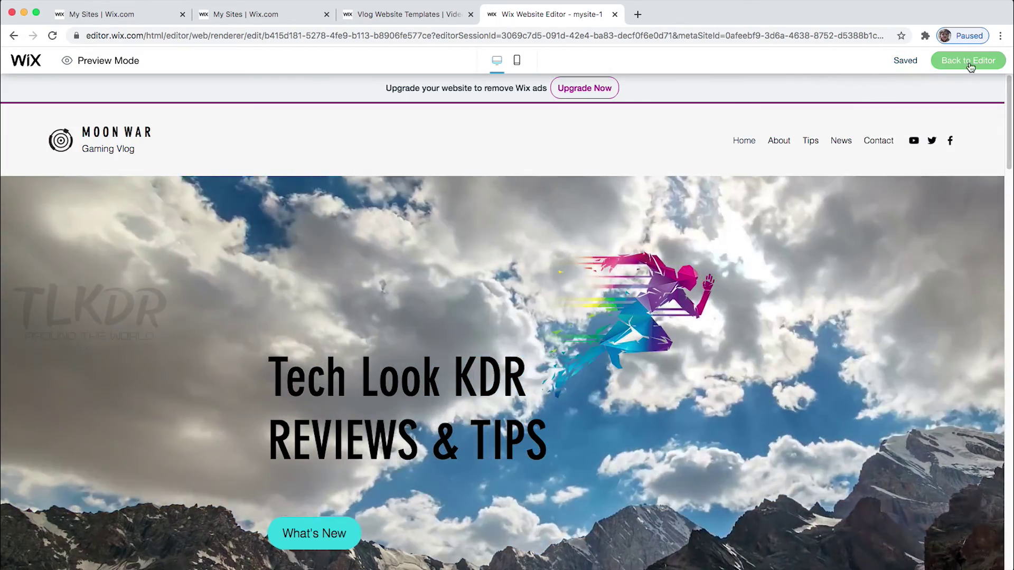
{"action": "left_click", "coordinate": [969, 63]}
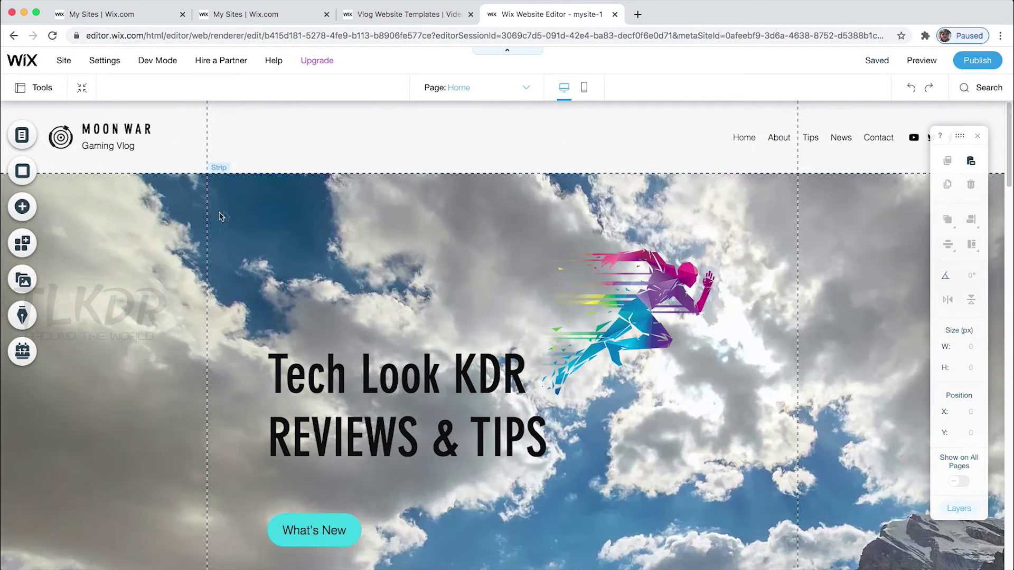
- Replace the web address of the YouTube icon in the header's social bar with the copied YouTube channel address
{"action": "left_click", "coordinate": [121, 131]}
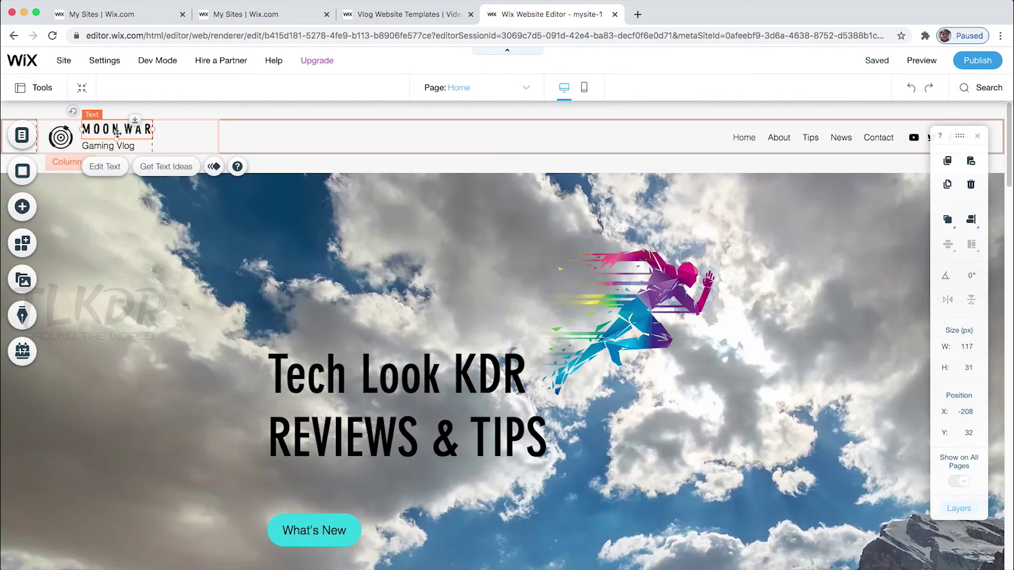
{"action": "left_click", "coordinate": [915, 138]}
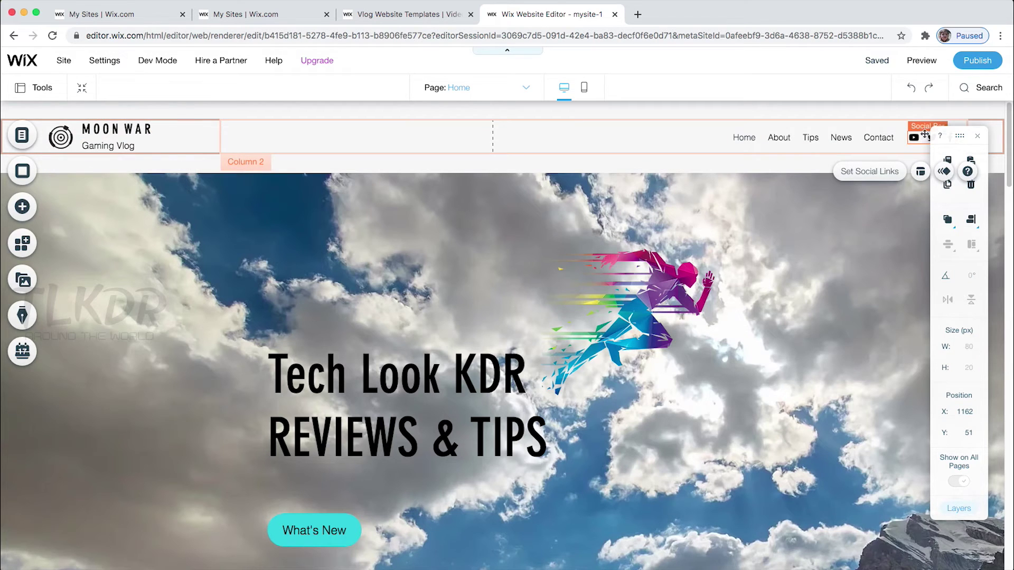
{"action": "left_click", "coordinate": [874, 173]}
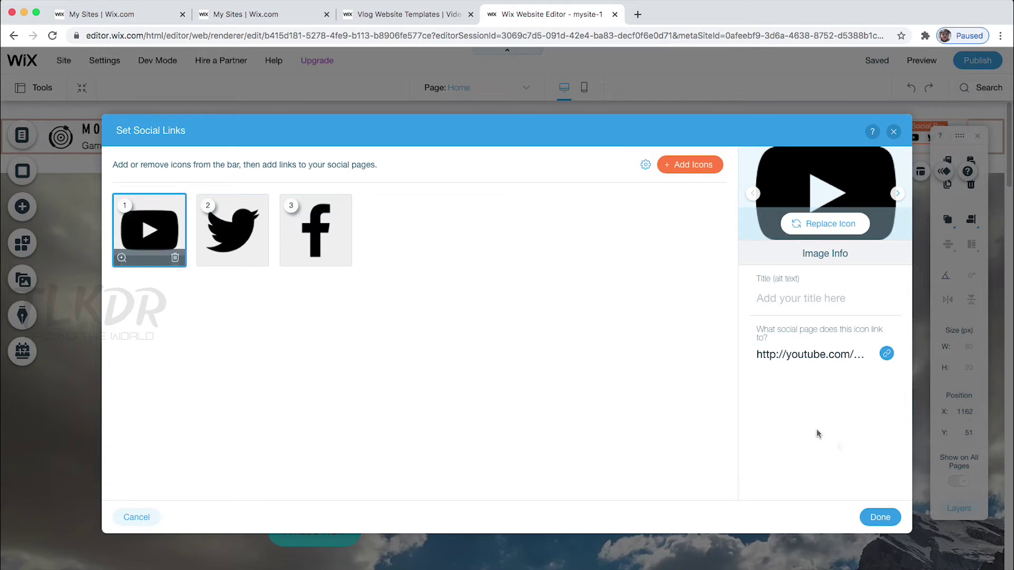
{"action": "left_click", "coordinate": [828, 355]}
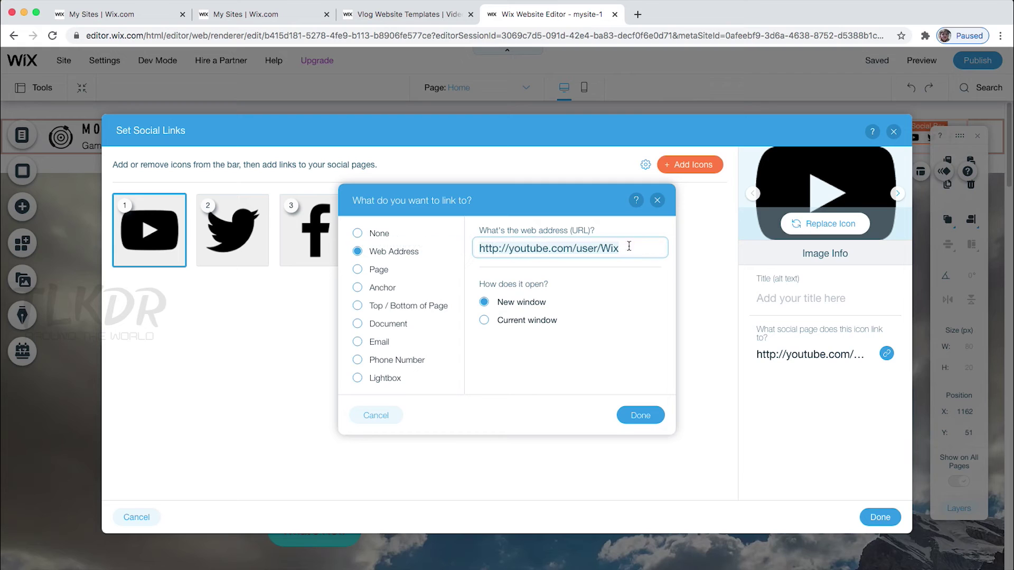
{"action": "key", "text": "super+v"}
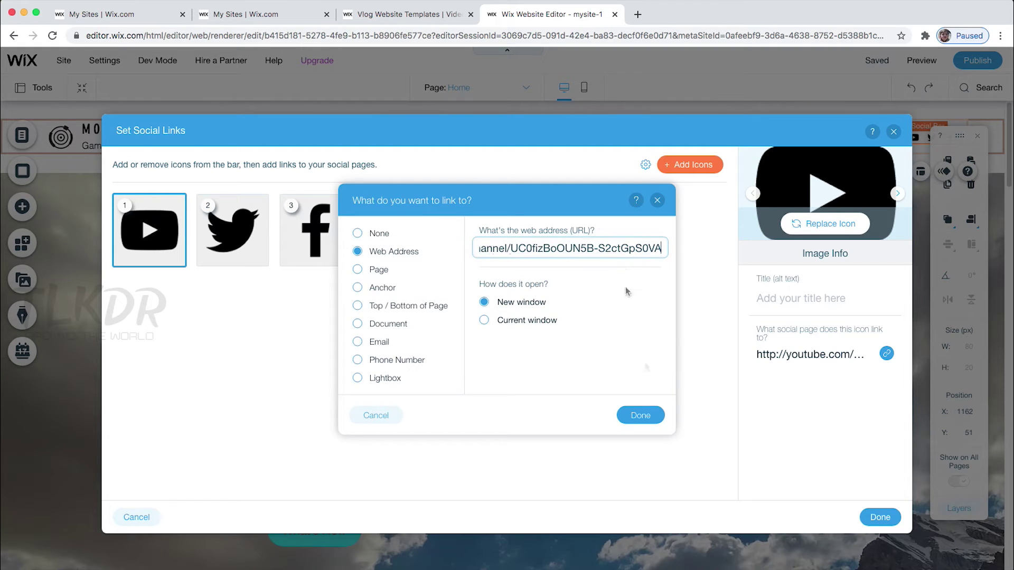
{"action": "left_click", "coordinate": [646, 417]}
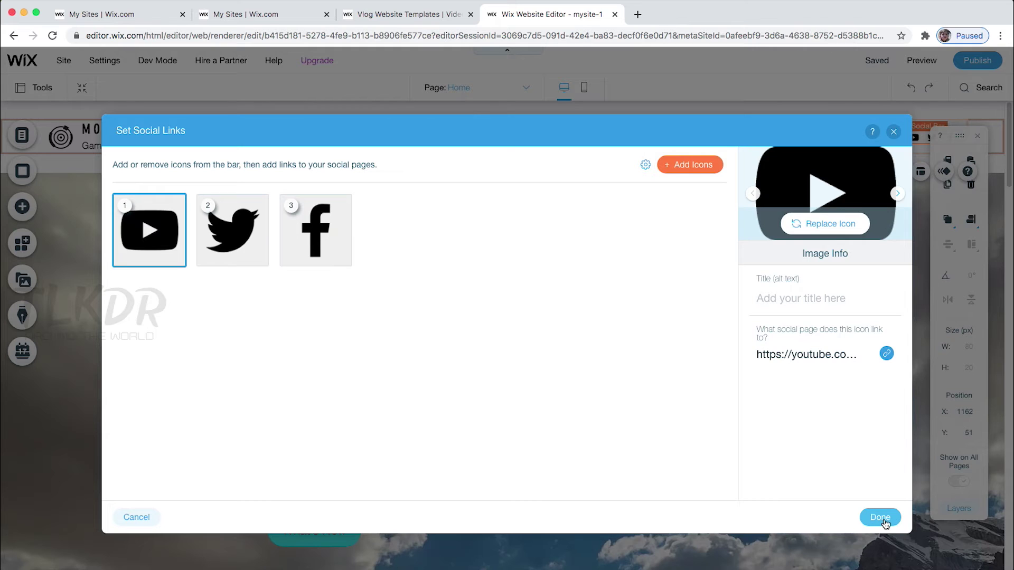
- Review the Twitter and Facebook icon links, keep their web addresses and apply the social link settings
{"action": "left_click", "coordinate": [233, 232]}
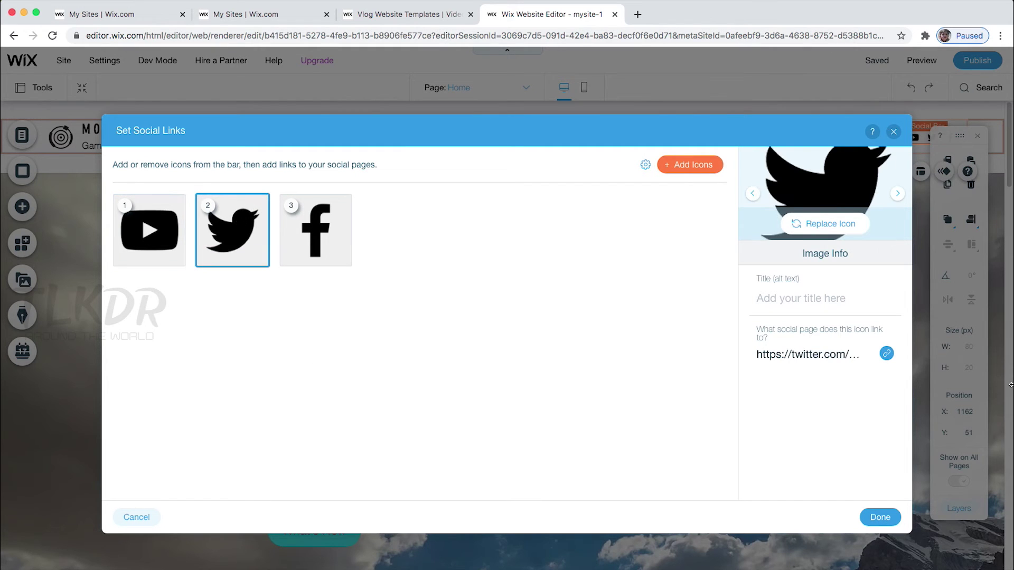
{"action": "left_click", "coordinate": [807, 362]}
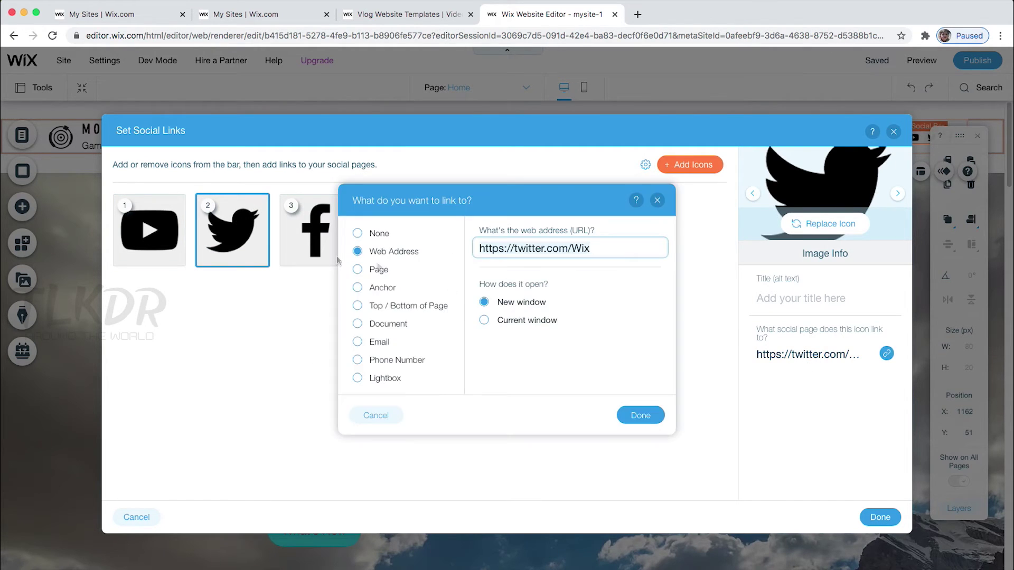
{"action": "left_click", "coordinate": [652, 414]}
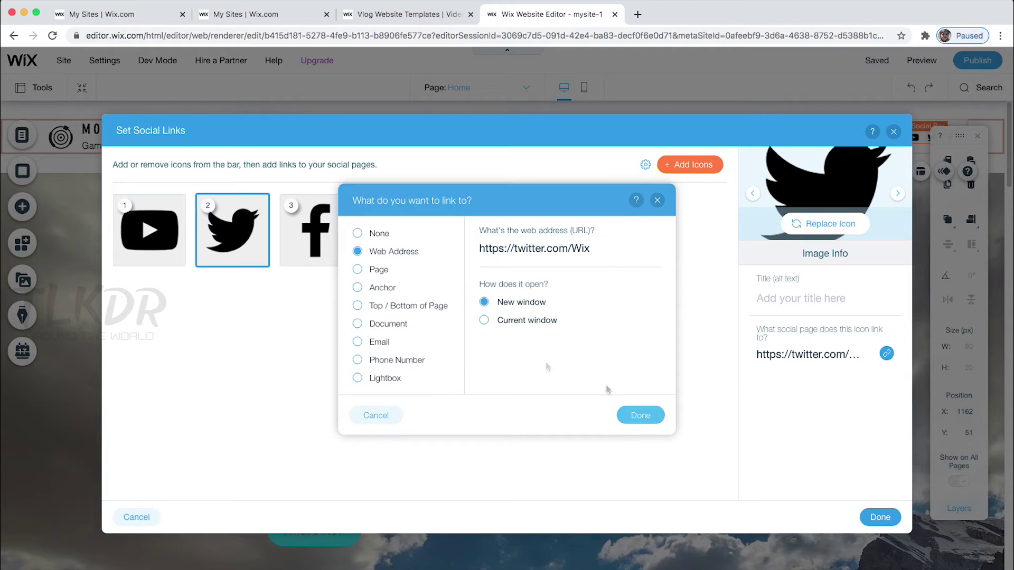
{"action": "left_click", "coordinate": [319, 248]}
{"action": "left_click", "coordinate": [829, 358]}
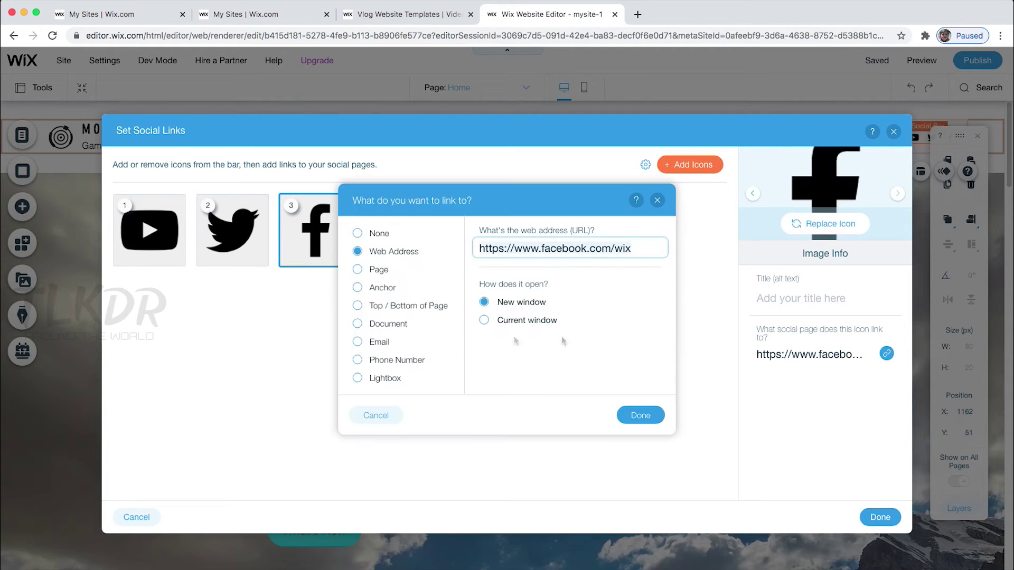
{"action": "left_click", "coordinate": [640, 416]}
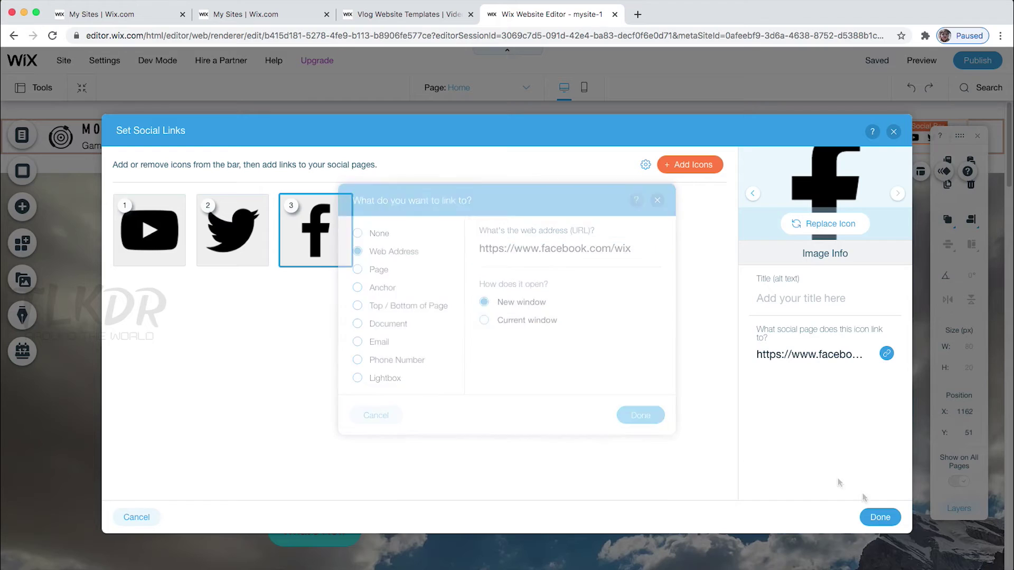
{"action": "left_click", "coordinate": [879, 519]}
- Delete the News page from the site's page list and confirm its removal
{"action": "scroll", "coordinate": [772, 374], "scroll_direction": "down", "scroll_amount": 10}
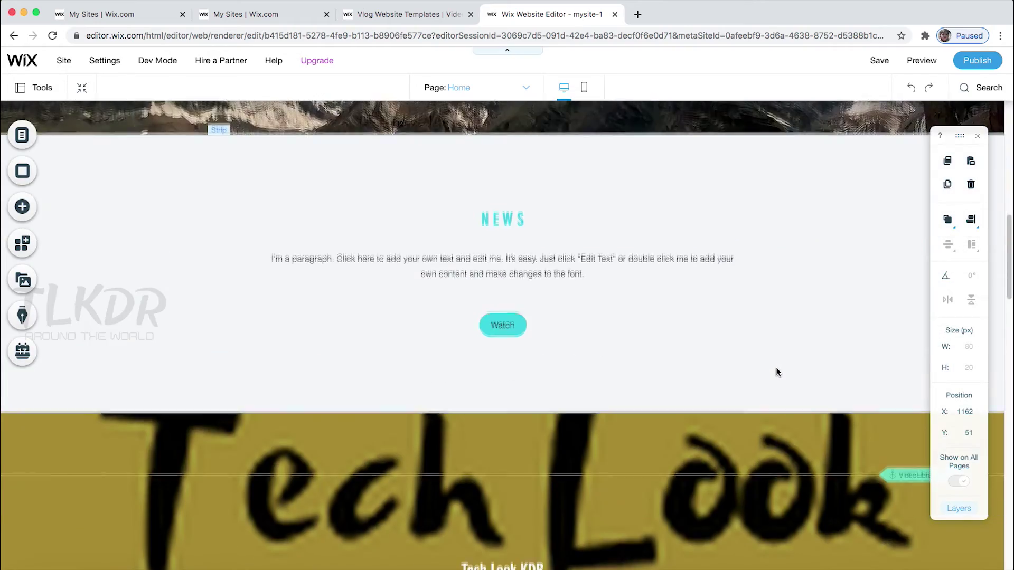
{"action": "scroll", "coordinate": [775, 372], "scroll_direction": "up", "scroll_amount": 15}
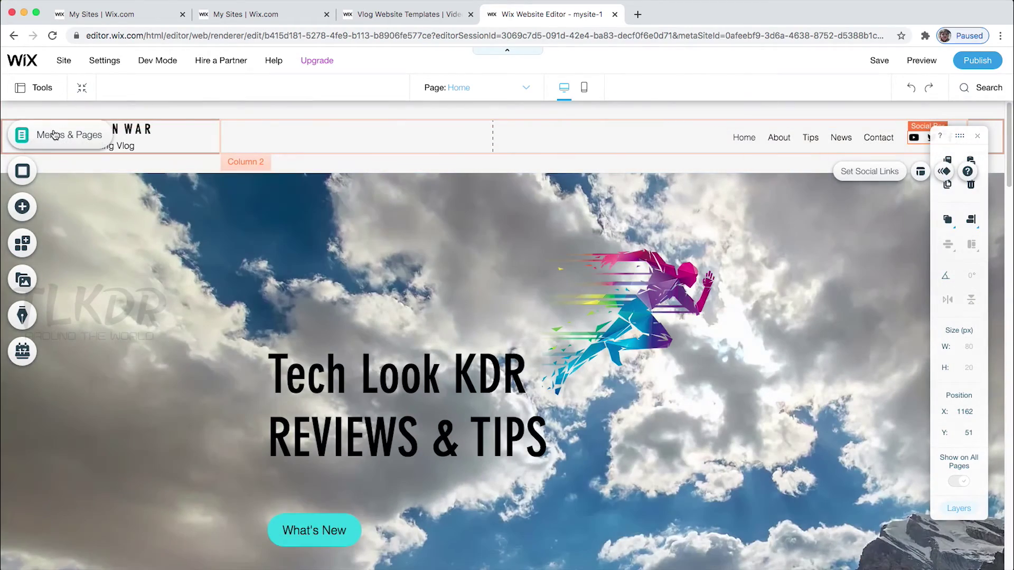
{"action": "left_click", "coordinate": [57, 138]}
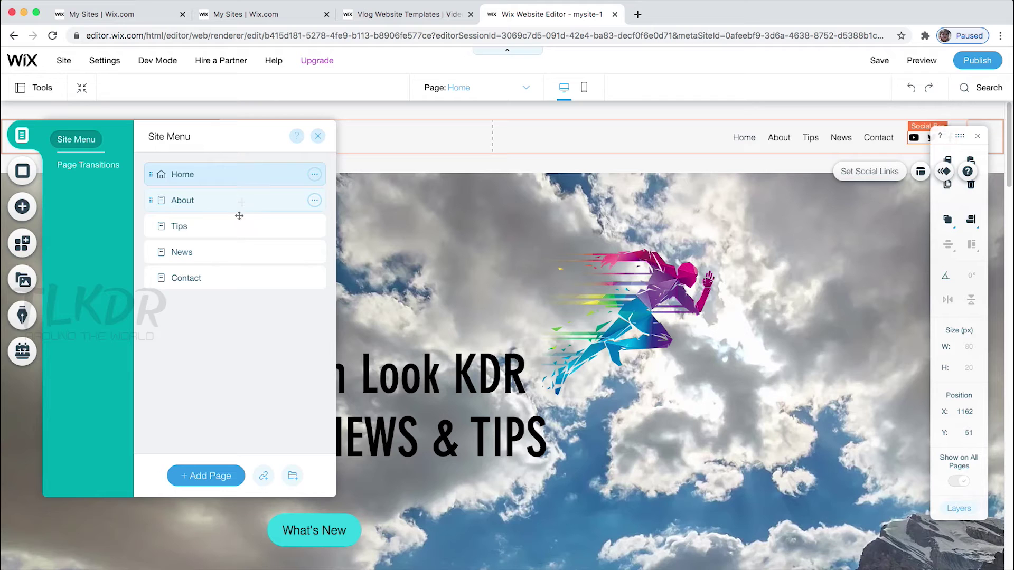
{"action": "left_click", "coordinate": [226, 256]}
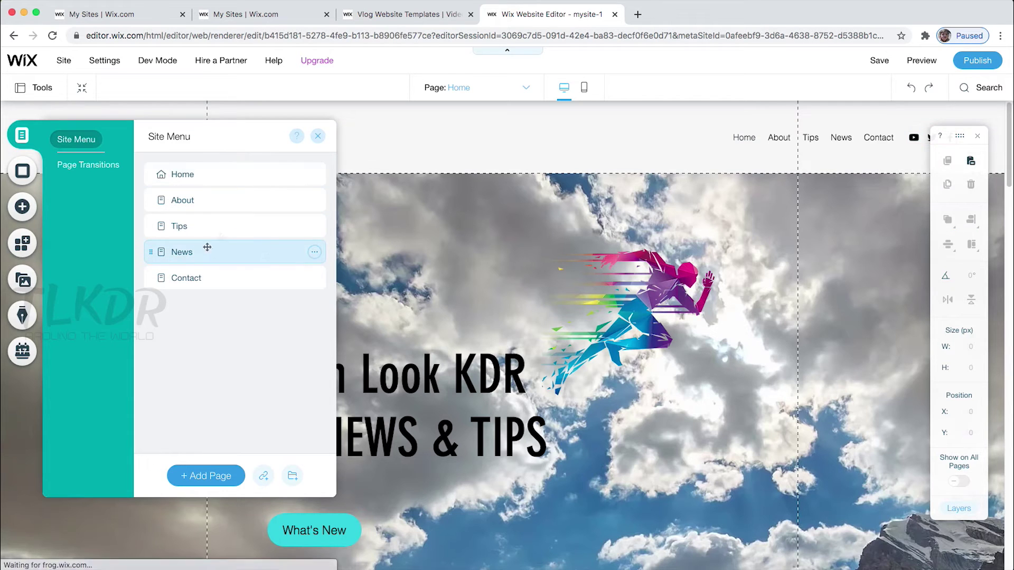
{"action": "left_click", "coordinate": [314, 253]}
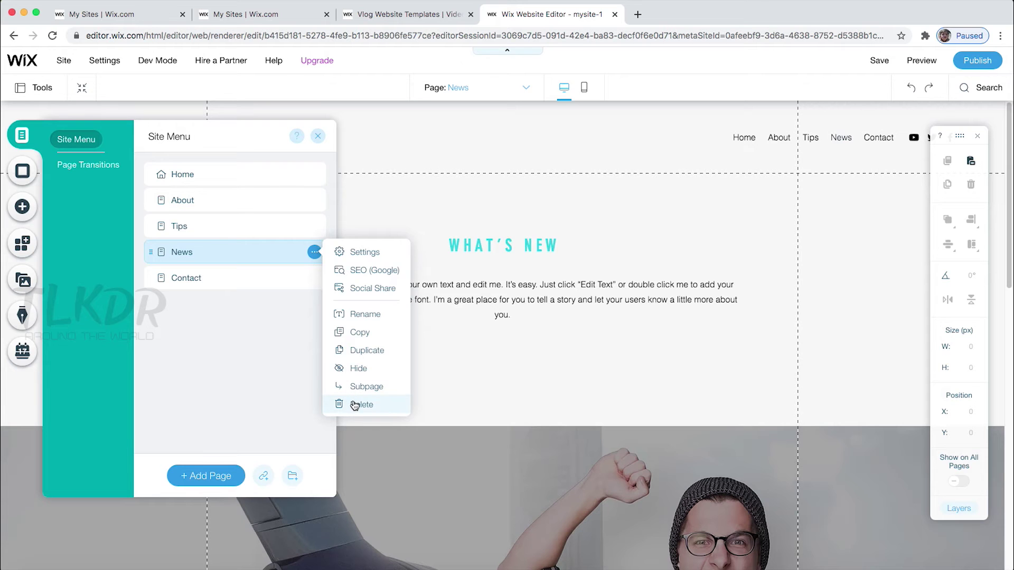
{"action": "left_click", "coordinate": [355, 405]}
{"action": "left_click", "coordinate": [655, 359]}
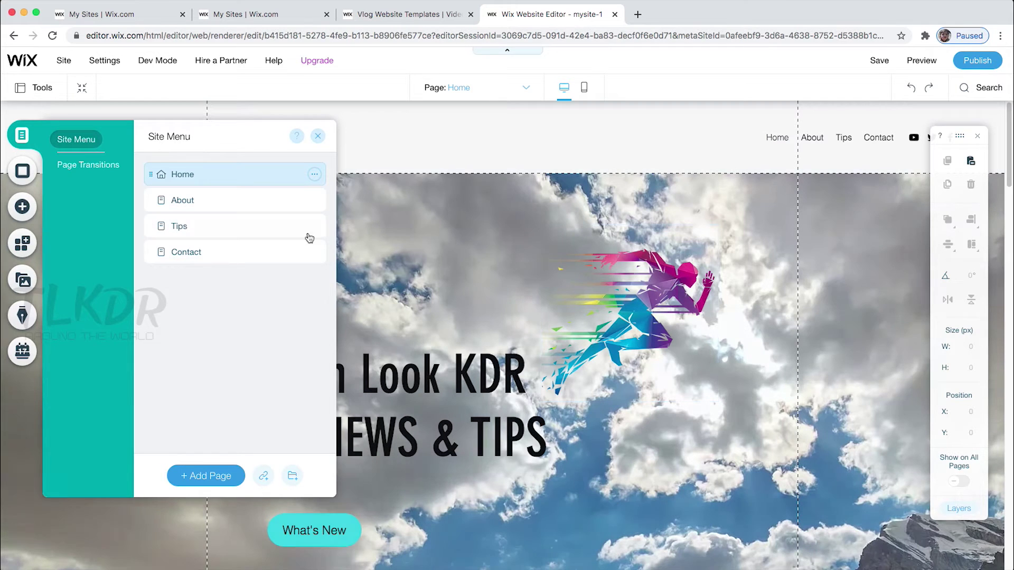
- Add a new page to the site and name it "test page"
{"action": "left_click", "coordinate": [201, 477]}
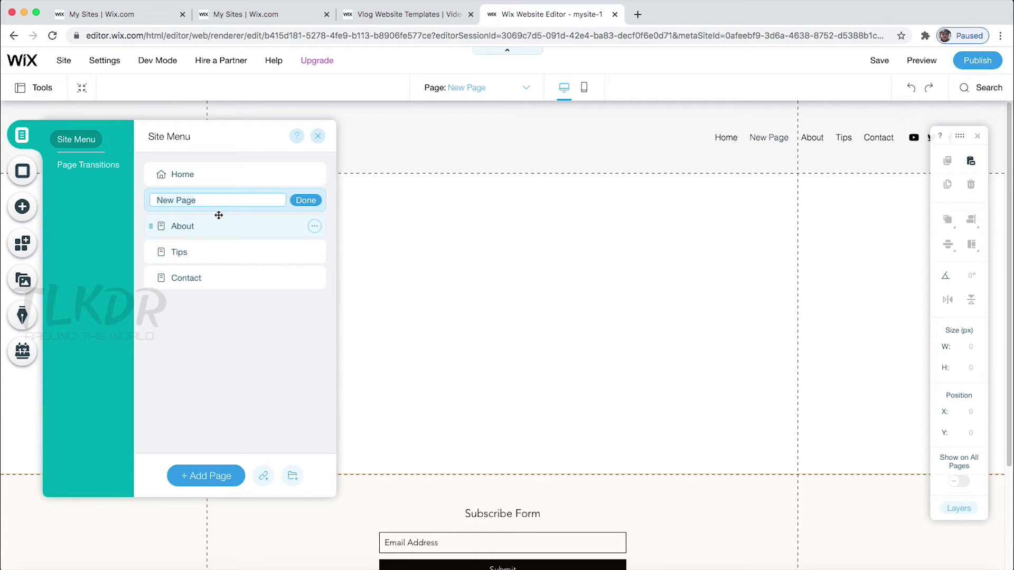
{"action": "type", "text": "test pag"}
{"action": "left_click", "coordinate": [308, 204]}
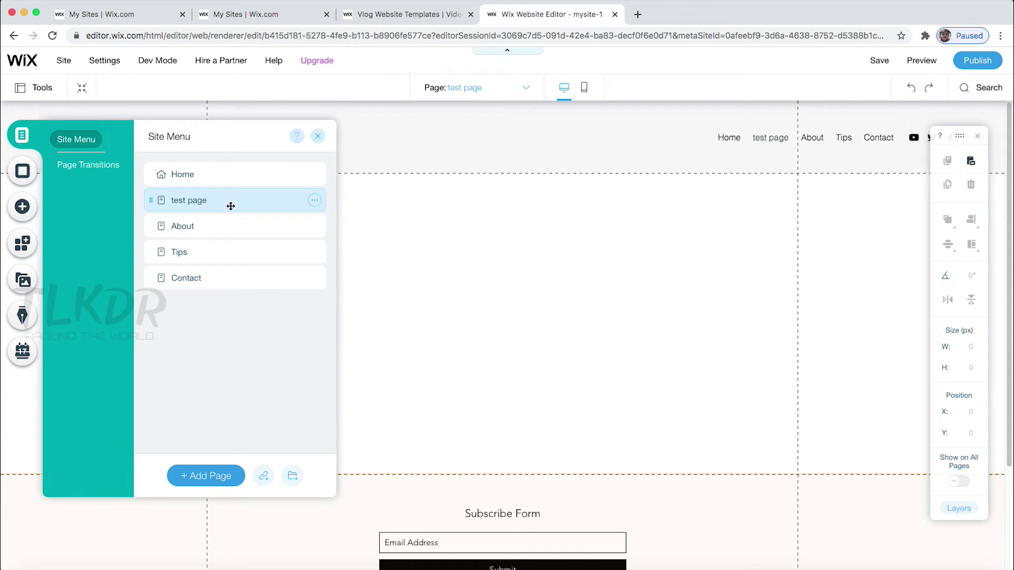
- Review the test page's info, layout, permissions, SEO, social share and advanced SEO settings, dismissing the iCloud alert, and close the page settings
{"action": "left_click", "coordinate": [315, 202]}
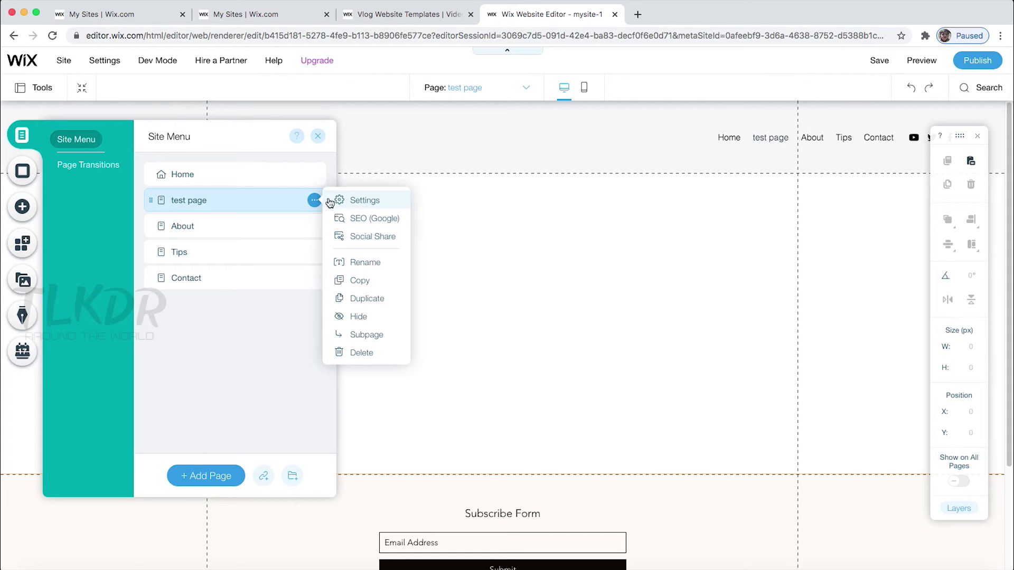
{"action": "left_click", "coordinate": [367, 205]}
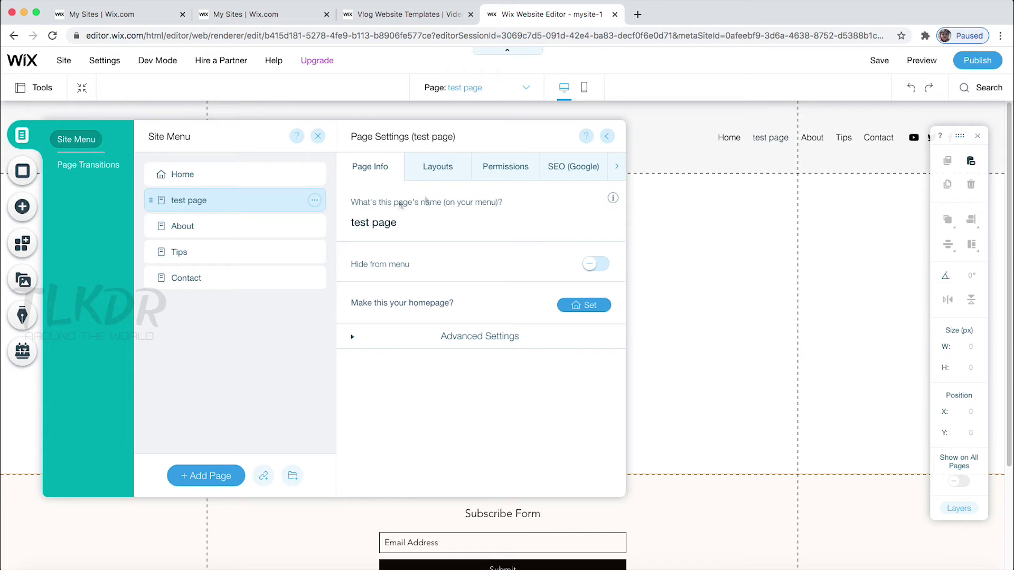
{"action": "left_click", "coordinate": [439, 173]}
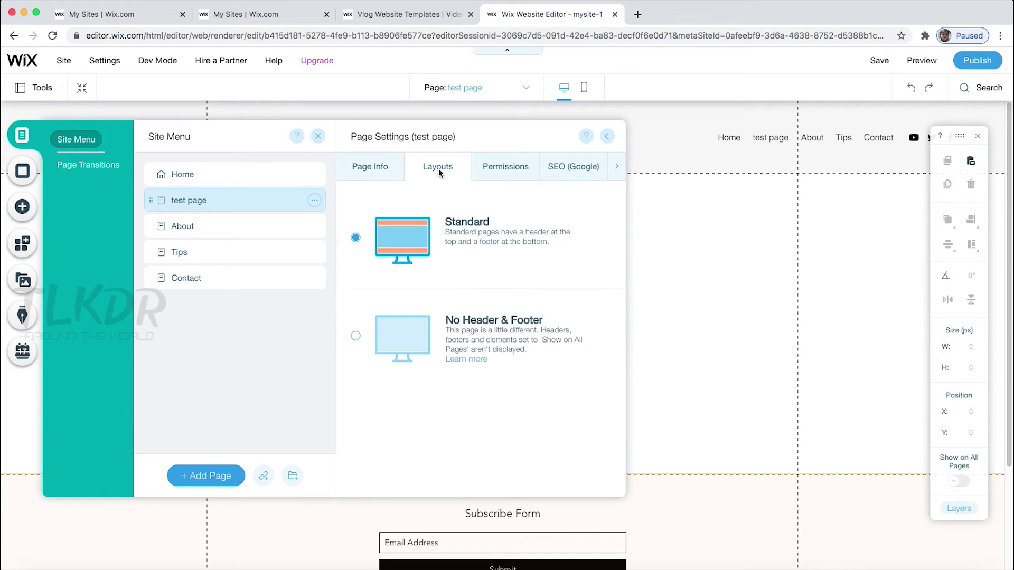
{"action": "left_click", "coordinate": [506, 175]}
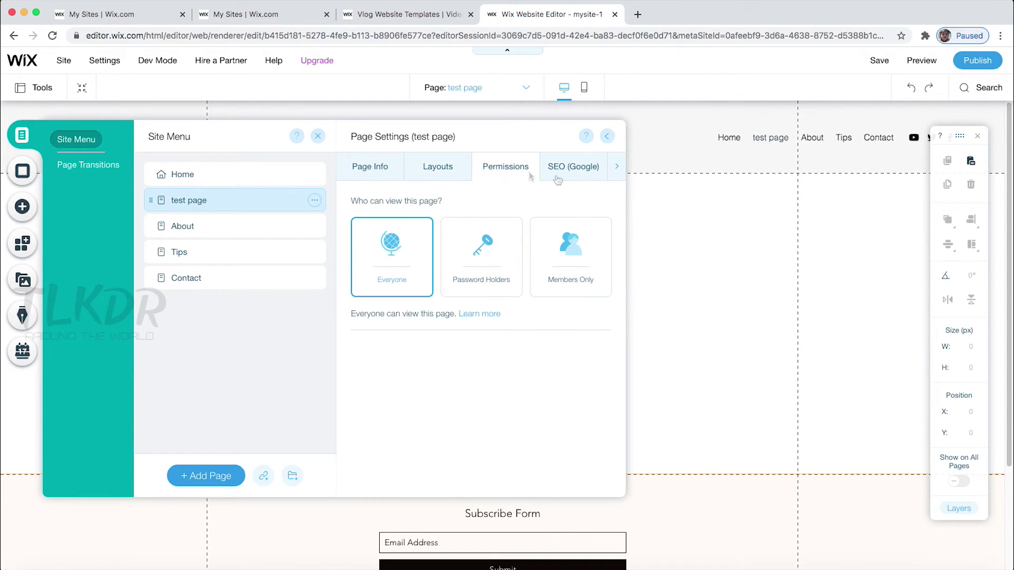
{"action": "left_click", "coordinate": [579, 175]}
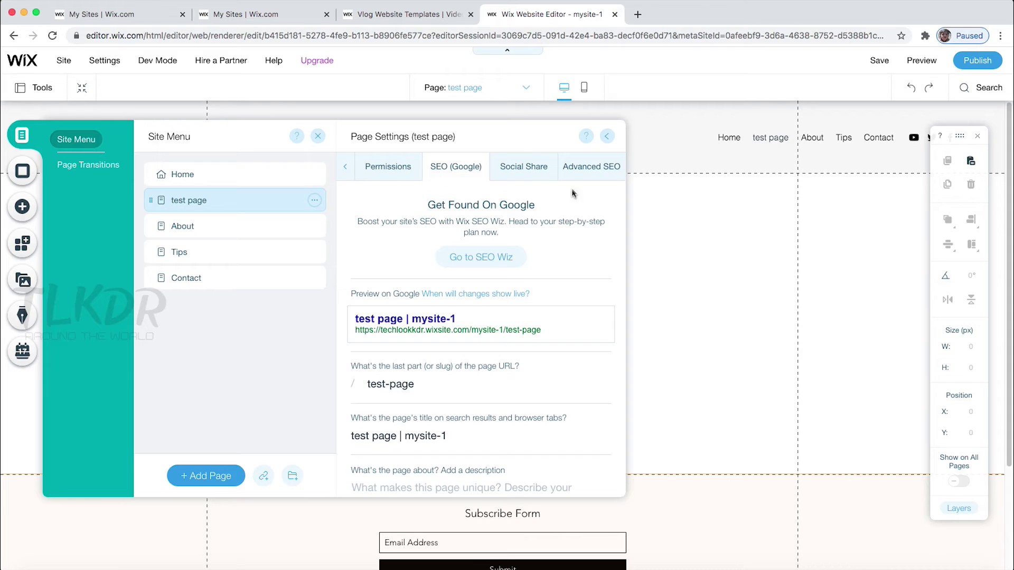
{"action": "left_click", "coordinate": [511, 167]}
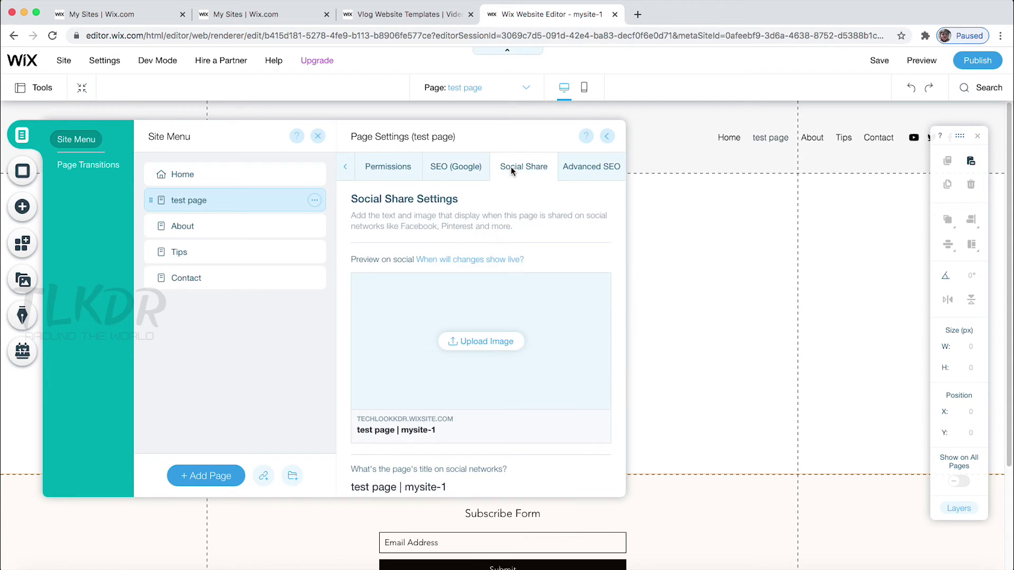
{"action": "left_click", "coordinate": [591, 173]}
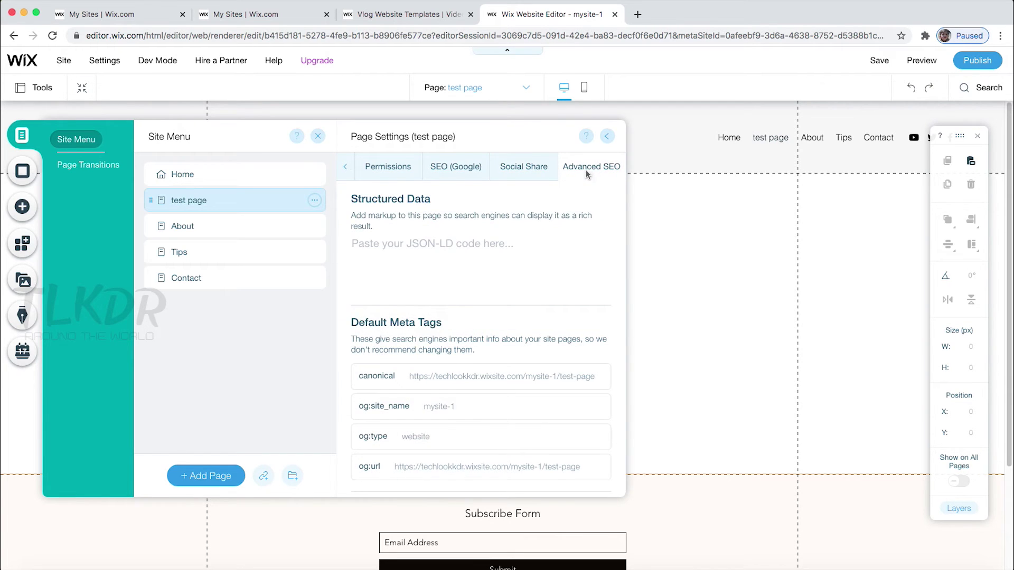
{"action": "left_click", "coordinate": [528, 168]}
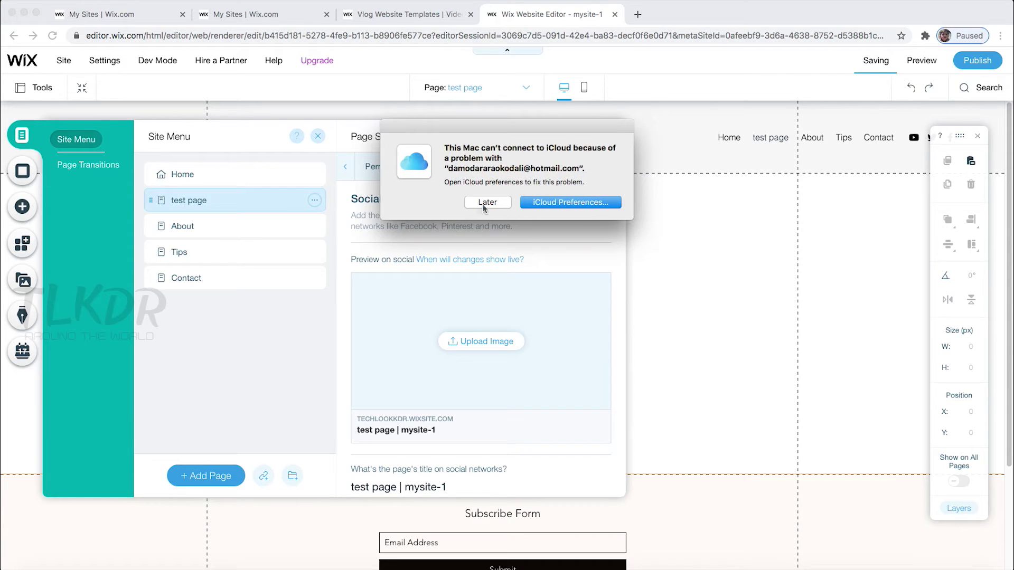
{"action": "left_click", "coordinate": [484, 204]}
{"action": "left_click", "coordinate": [583, 171]}
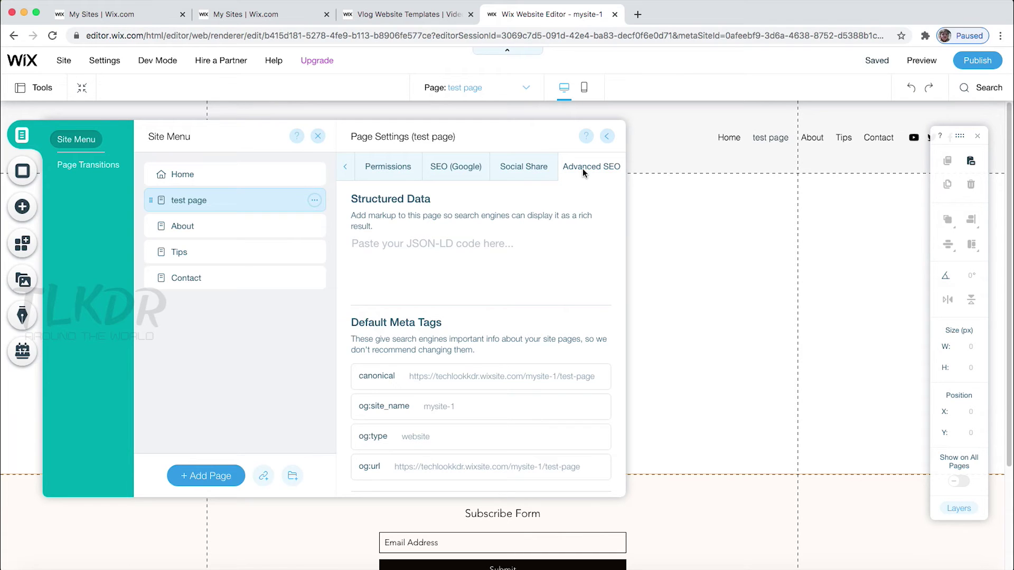
{"action": "left_click", "coordinate": [198, 228]}
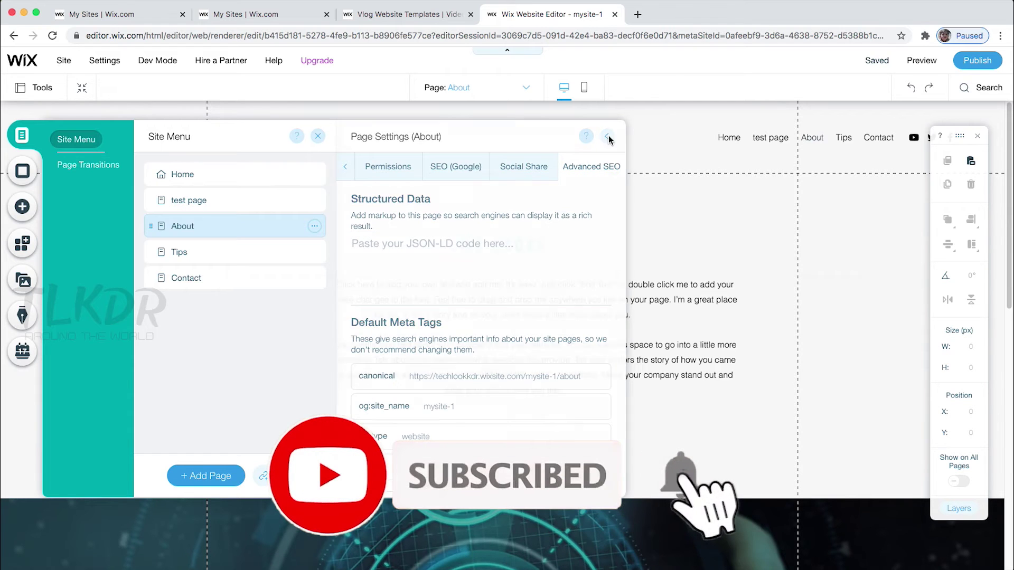
{"action": "left_click", "coordinate": [609, 139]}
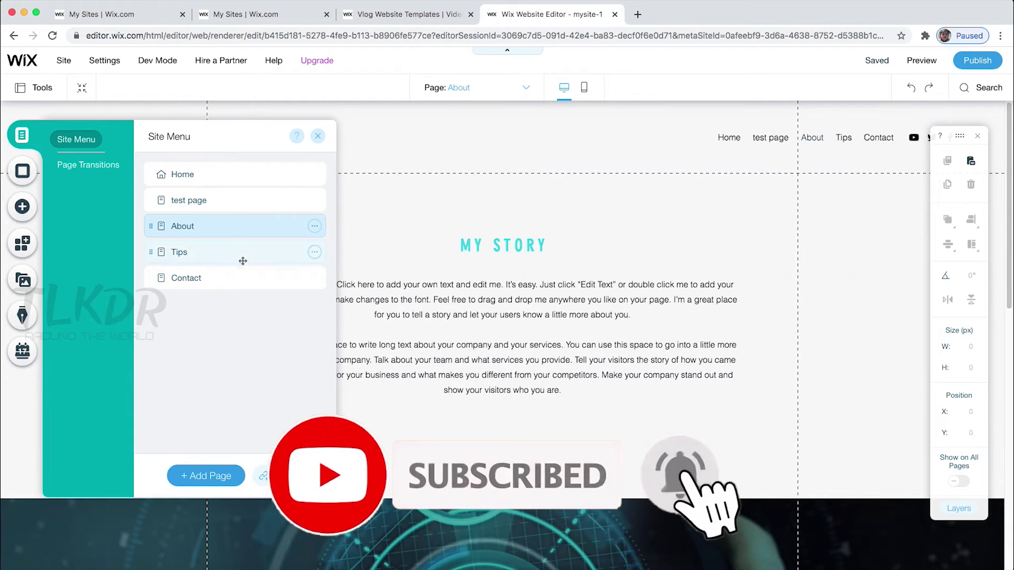
- Make the Tips page a subpage of the About page and close the site's page list
{"action": "left_click", "coordinate": [314, 253]}
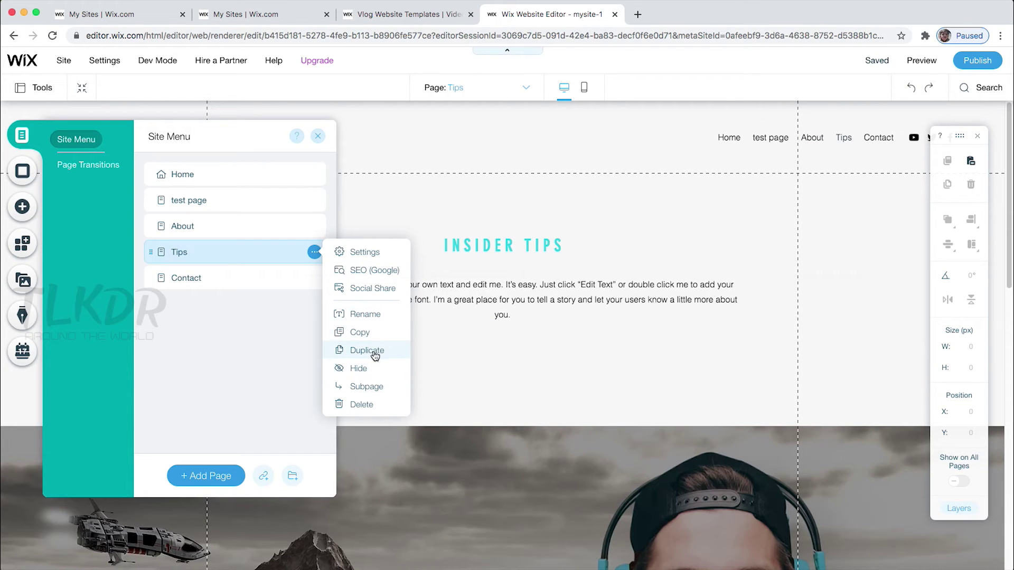
{"action": "left_click", "coordinate": [365, 388]}
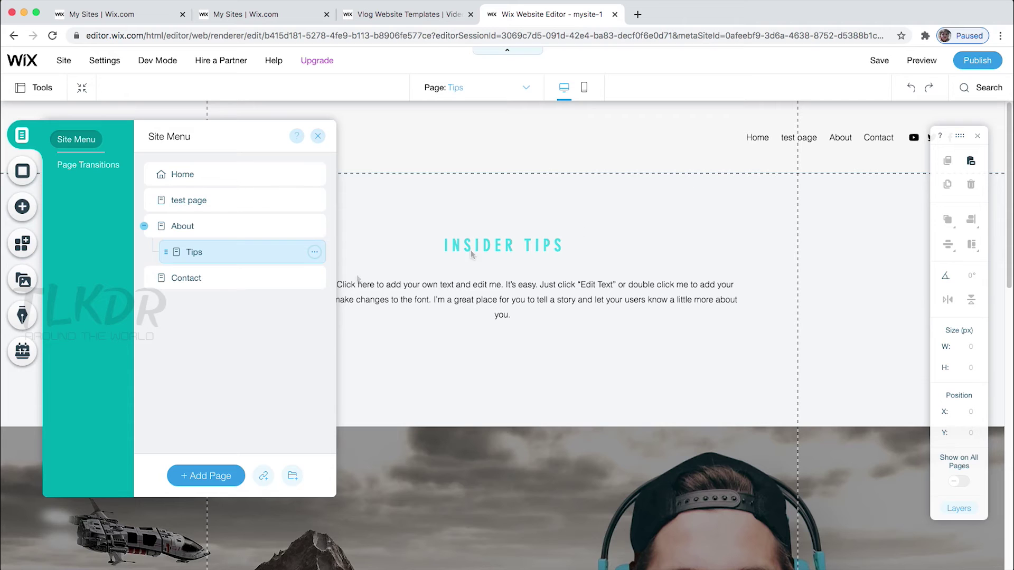
{"action": "left_click", "coordinate": [318, 138]}
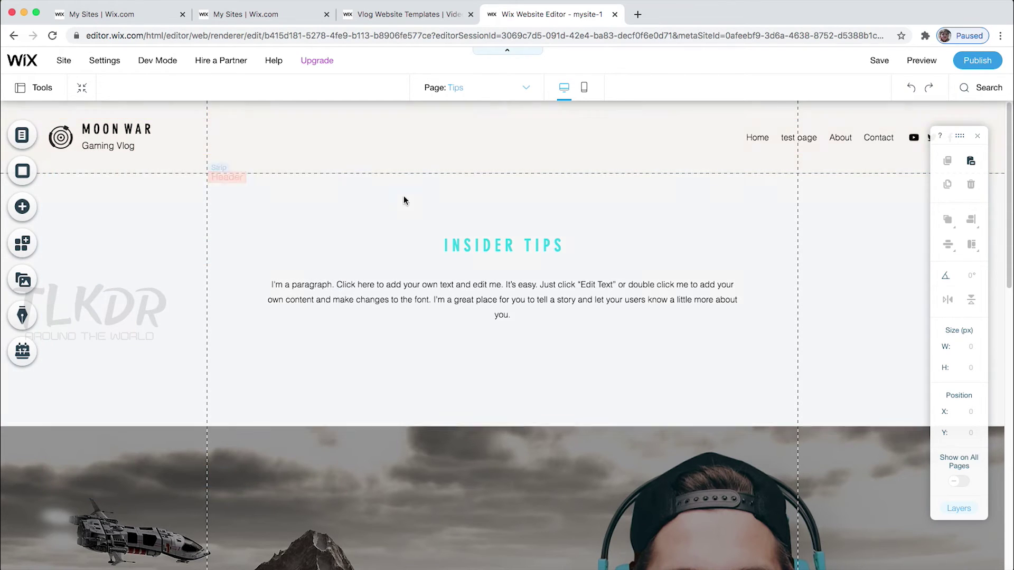
- Preview the site, check the Tips subpage under About in the header menu, and return to the editor
{"action": "left_click", "coordinate": [930, 62]}
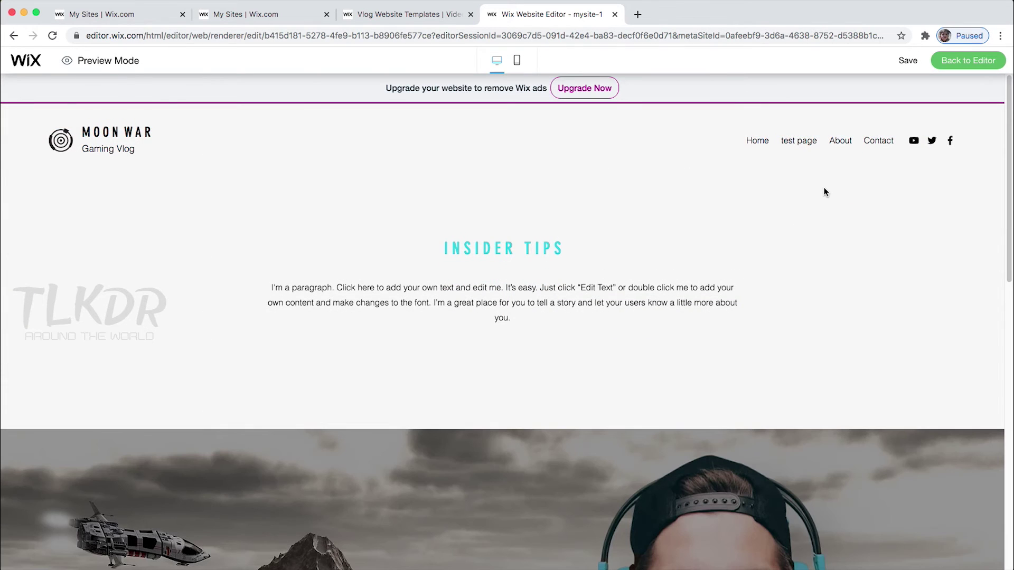
{"action": "mouse_move", "coordinate": [845, 144]}
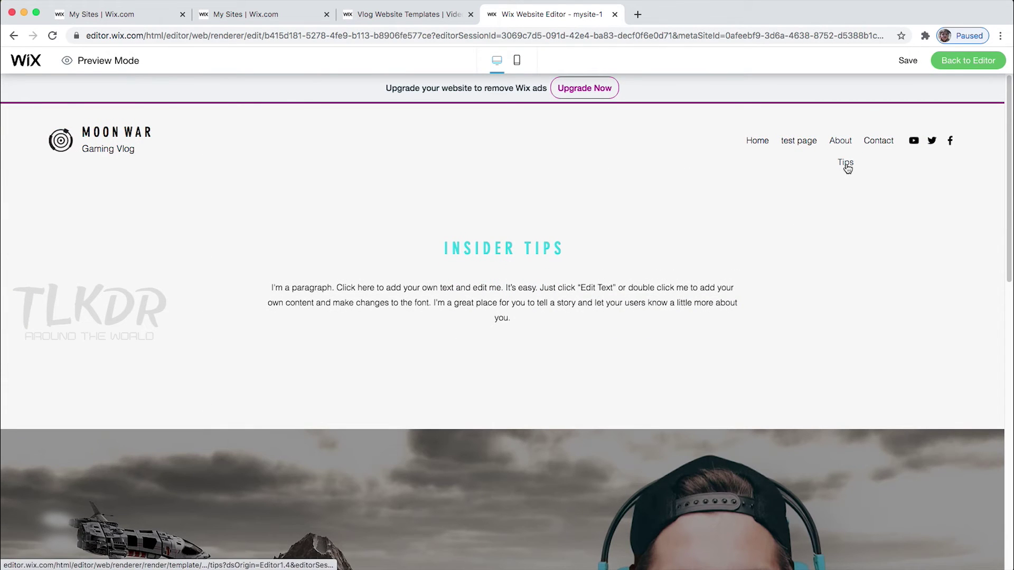
{"action": "left_click", "coordinate": [841, 153]}
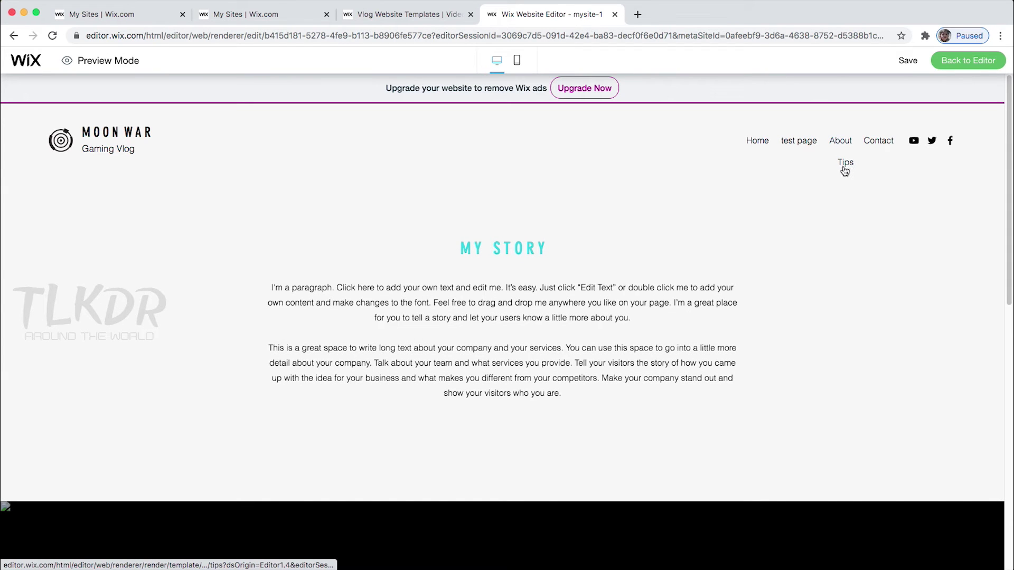
{"action": "left_click", "coordinate": [845, 165]}
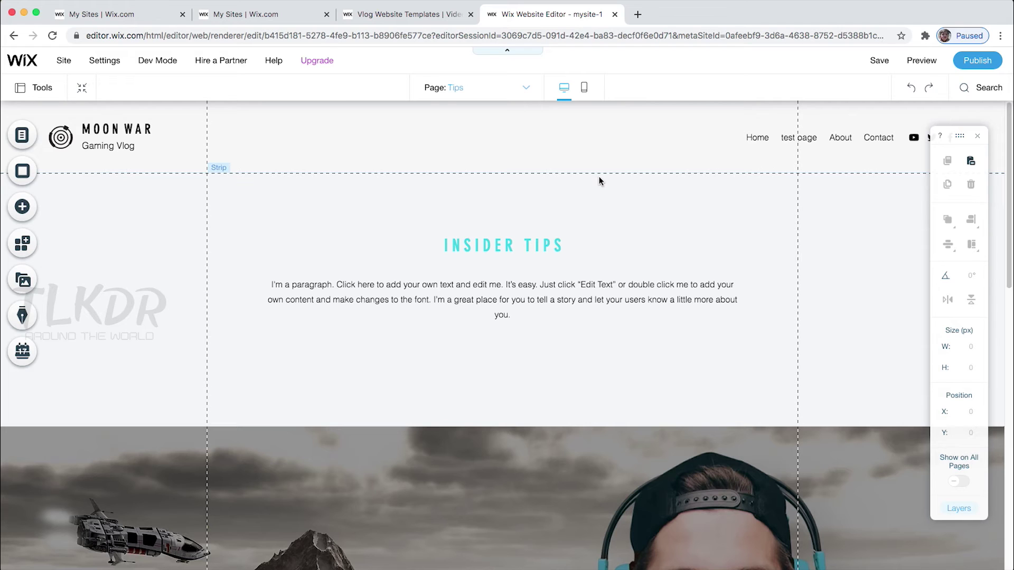
- Save the site and open the ending of its web address for editing
{"action": "left_click", "coordinate": [879, 61]}
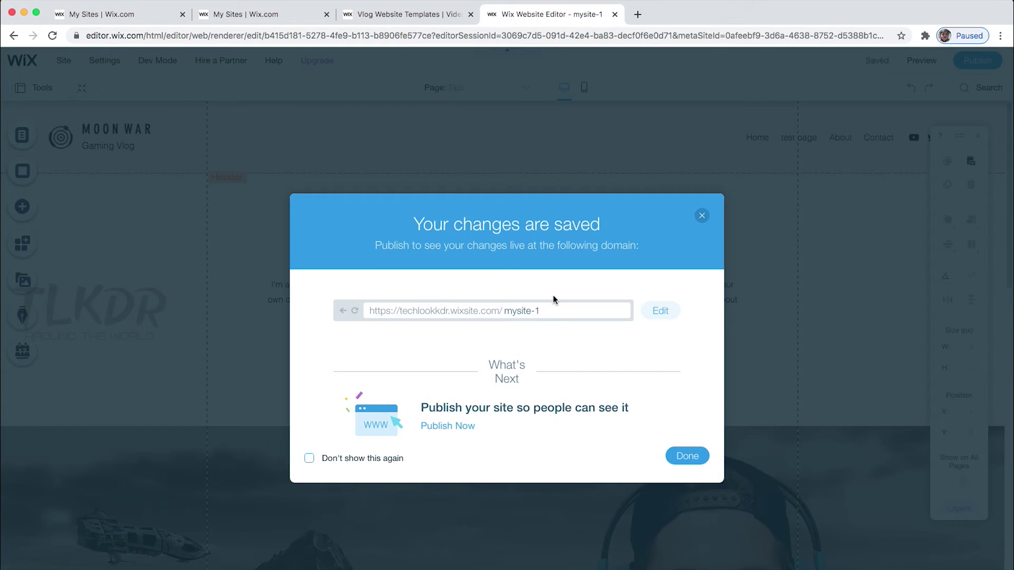
{"action": "left_click", "coordinate": [660, 310]}
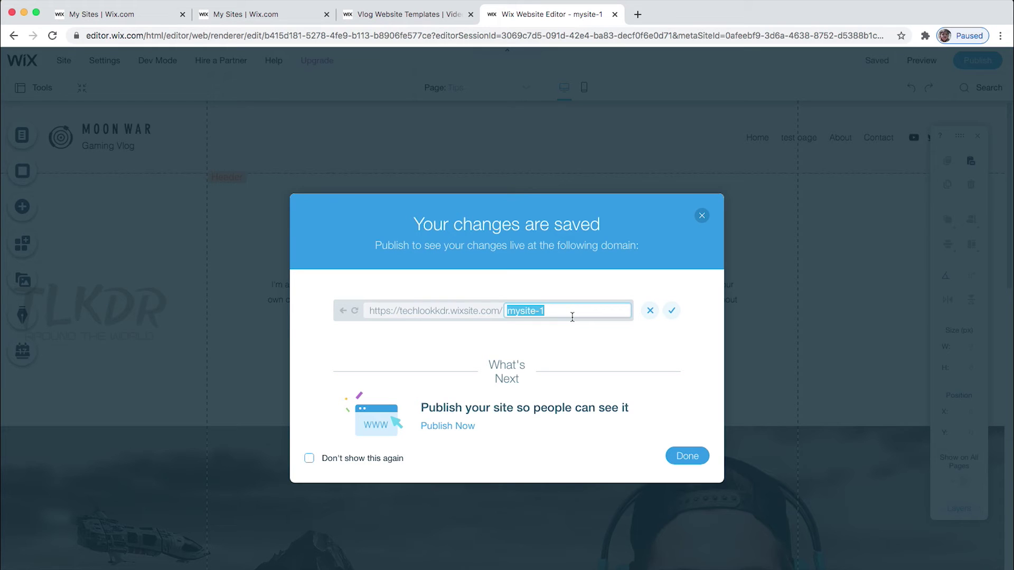
{"action": "type", "text": "n"}
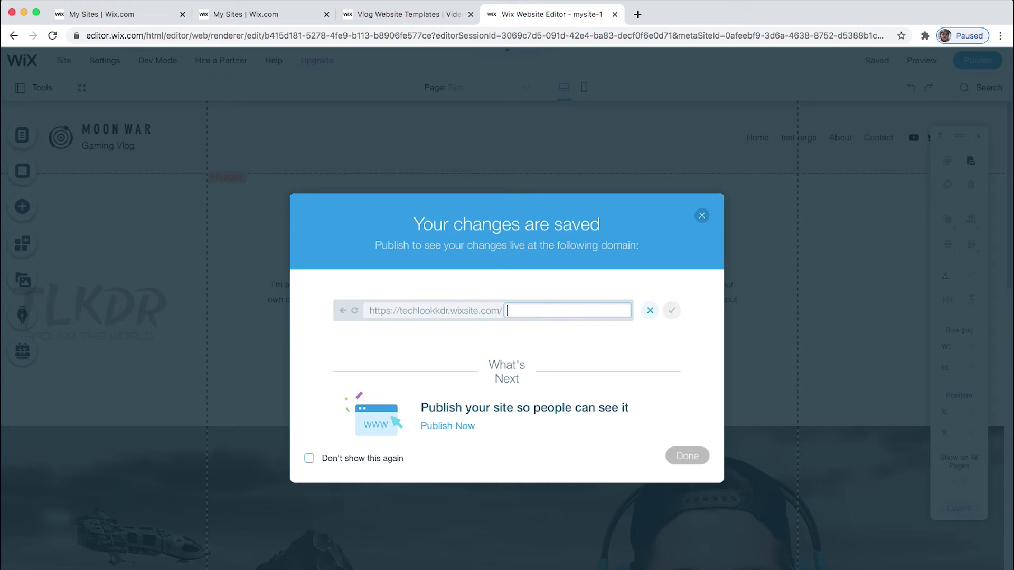
{"action": "type", "text": "lovemsysite"}
{"action": "key", "text": "BackSpace"}
{"action": "key", "text": "BackSpace"}
{"action": "key", "text": "BackSpace"}
{"action": "key", "text": "BackSpace"}
{"action": "key", "text": "BackSpace"}
{"action": "type", "text": "kdr"}
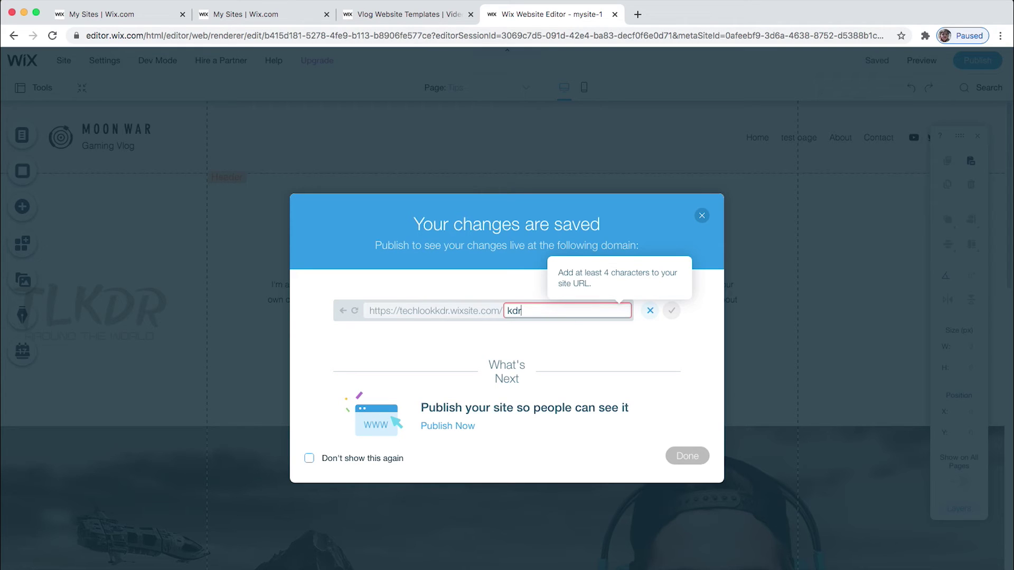
{"action": "key", "text": "BackSpace"}
{"action": "key", "text": "BackSpace"}
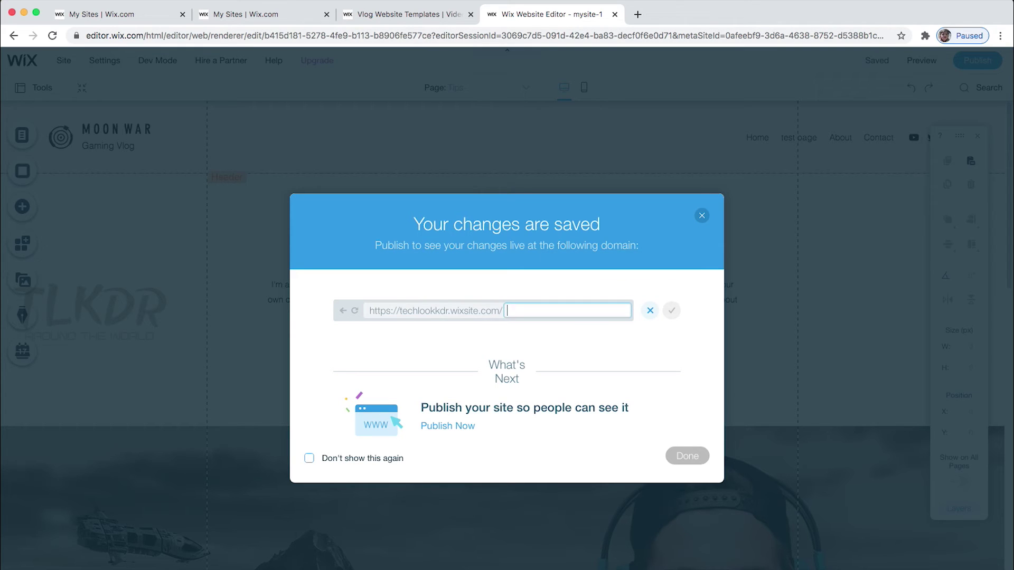
- Set the ending of the site's web address to tlkdr and close the save confirmation
{"action": "type", "text": "r"}
{"action": "left_click", "coordinate": [702, 216]}
{"action": "left_click", "coordinate": [702, 217]}
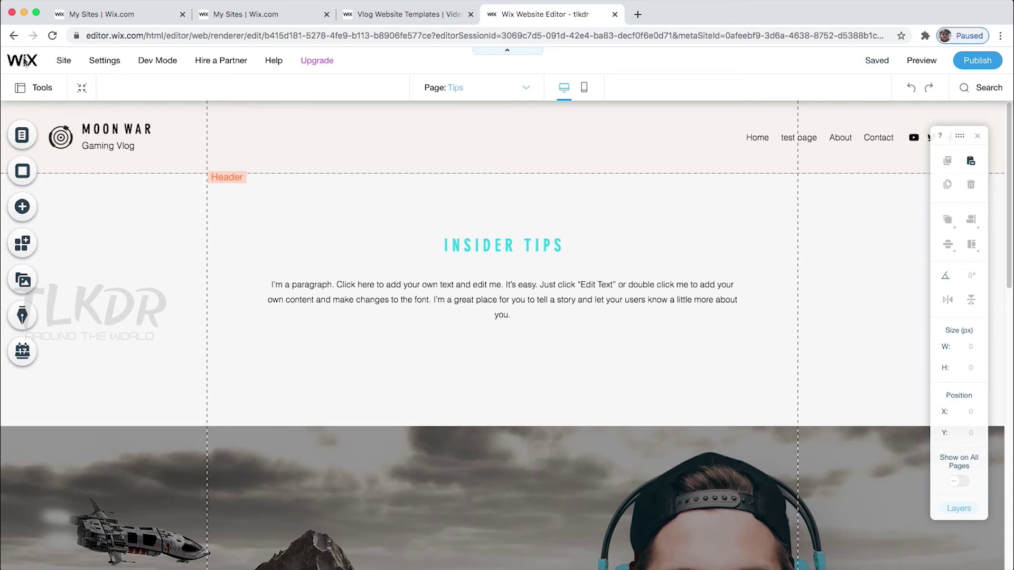
- Switch to the My Sites page and open the Account Settings to examine the account name
{"action": "mouse_move", "coordinate": [68, 60]}
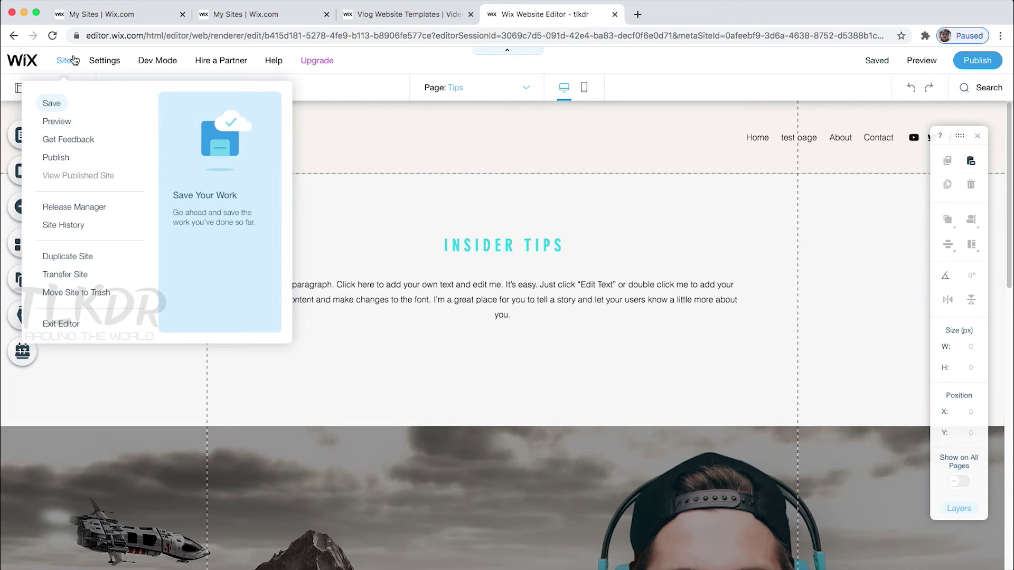
{"action": "left_click", "coordinate": [138, 16]}
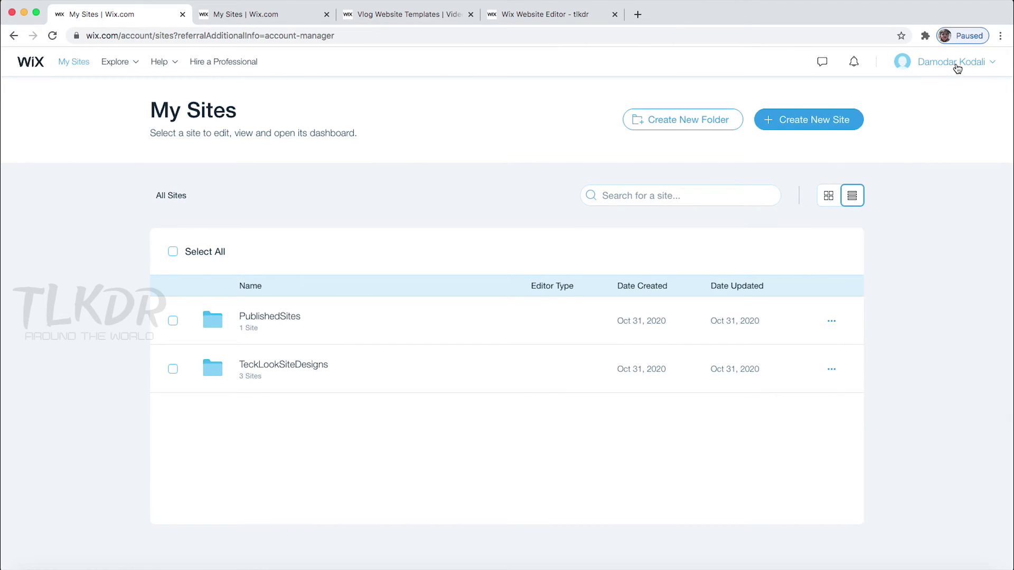
{"action": "mouse_move", "coordinate": [957, 70]}
{"action": "left_click", "coordinate": [890, 157]}
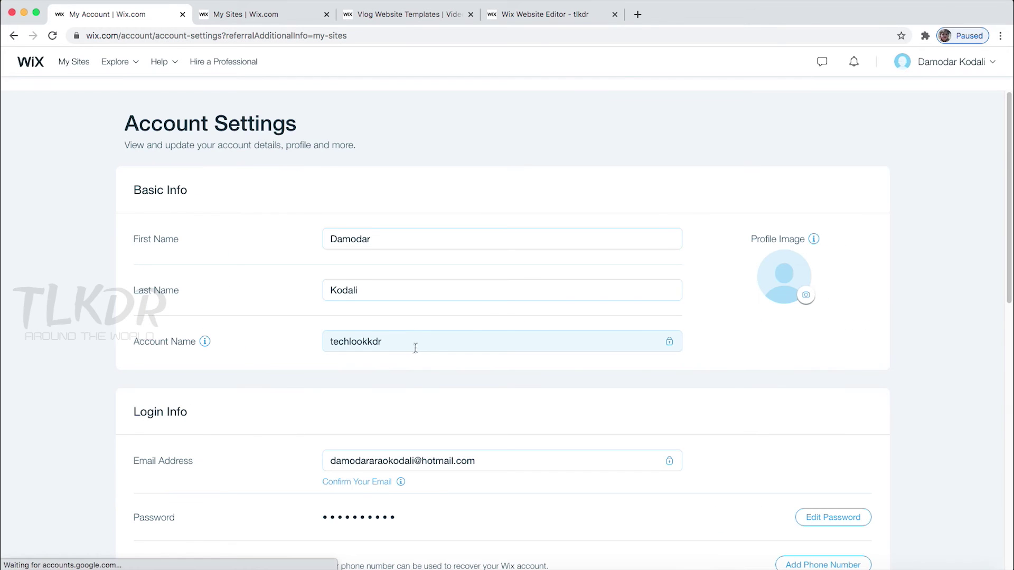
- Open the account name change form, enter the Wix account password, and cancel without entering a new account name
{"action": "left_click", "coordinate": [384, 346]}
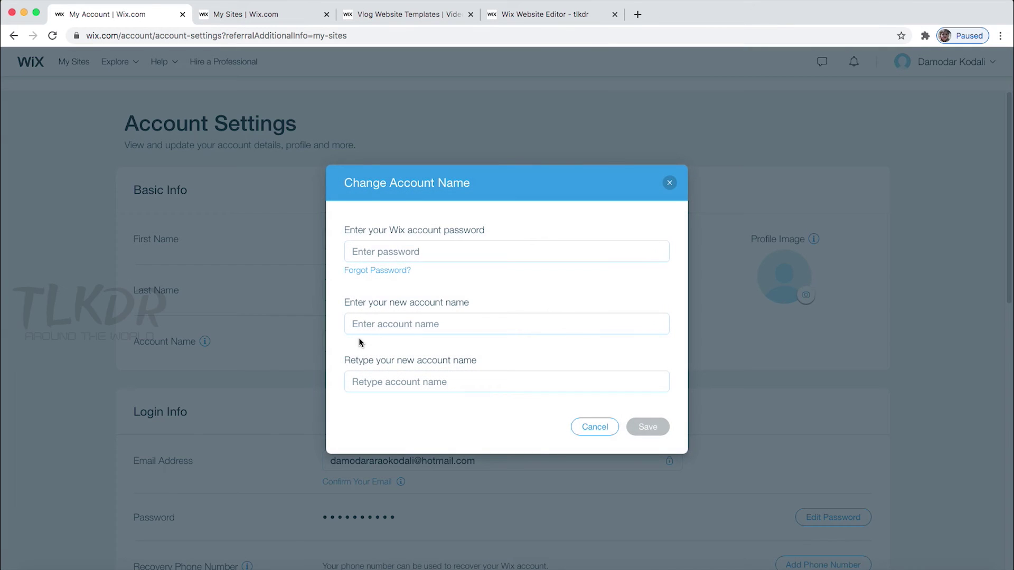
{"action": "left_click", "coordinate": [422, 253]}
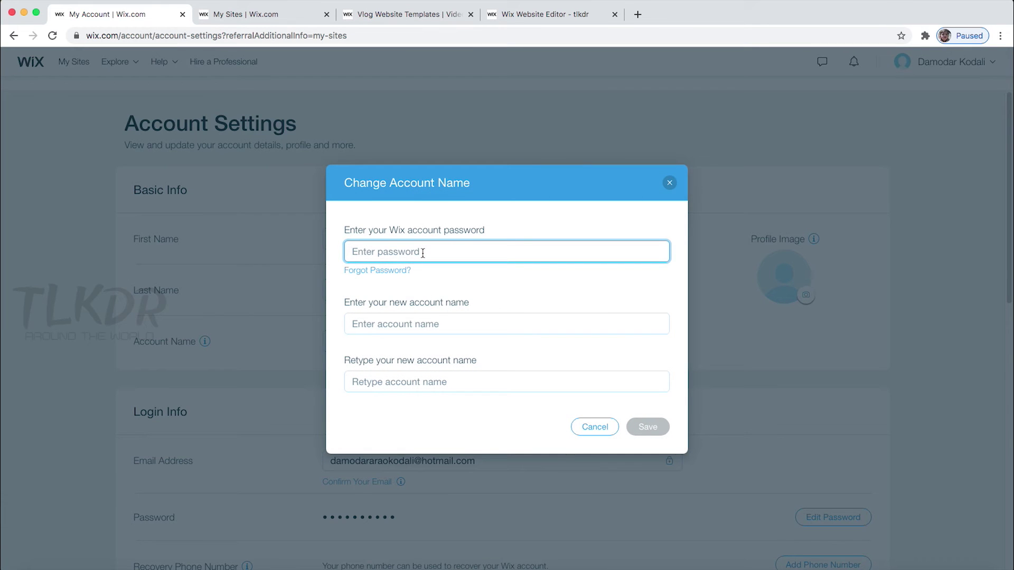
{"action": "type", "text": "******"}
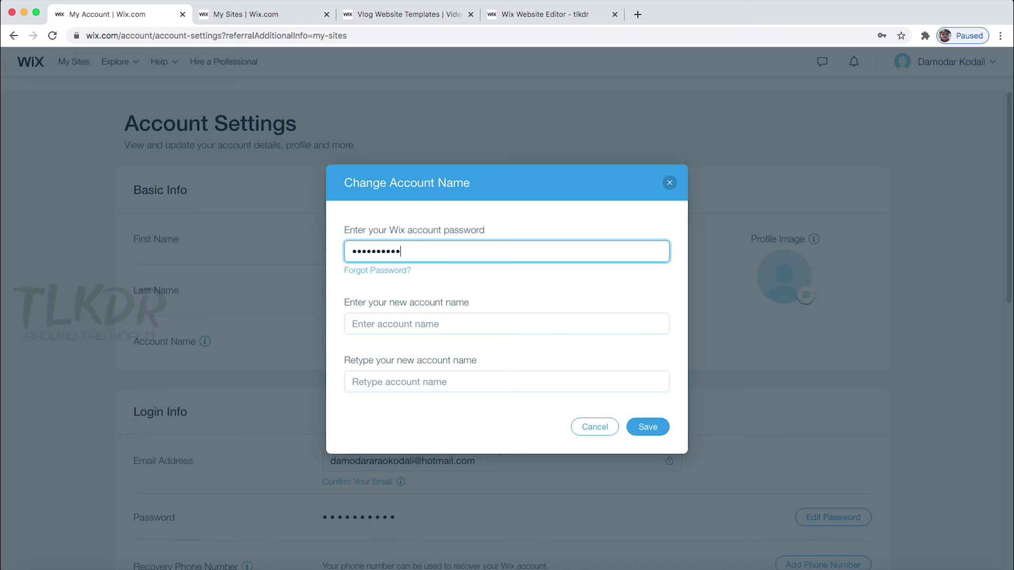
{"action": "key", "text": "Tab"}
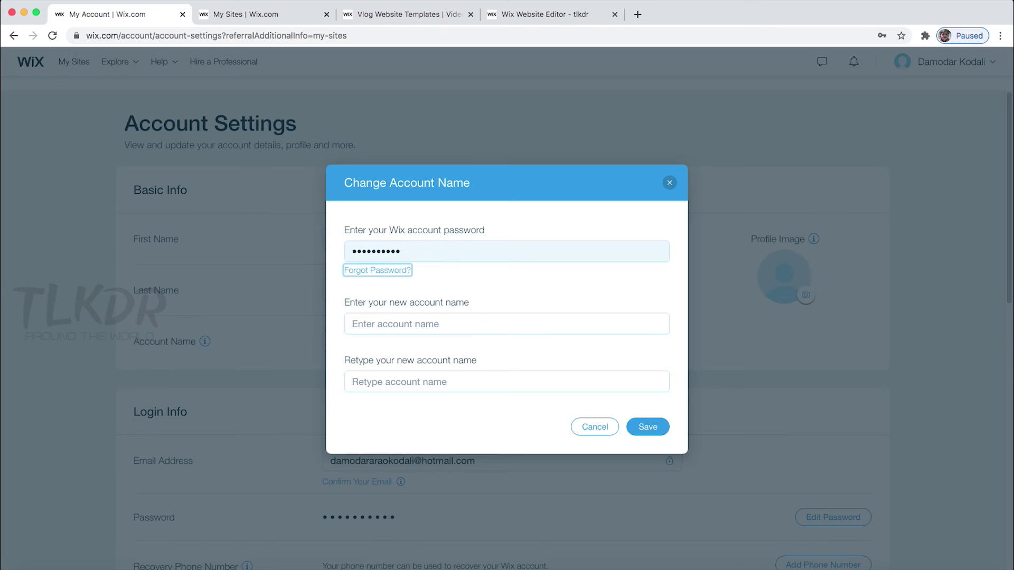
{"action": "left_click", "coordinate": [414, 325]}
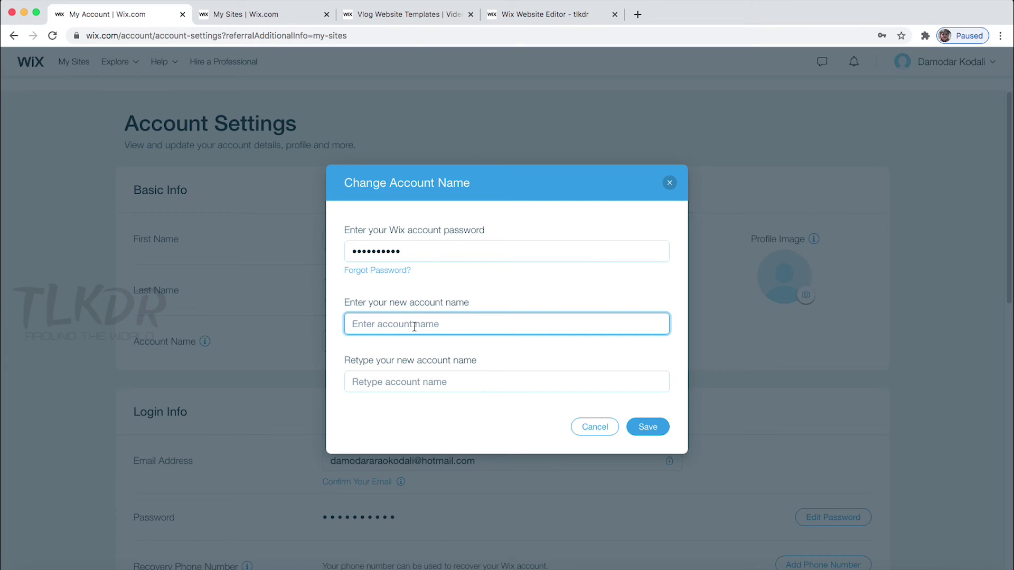
{"action": "left_click", "coordinate": [593, 429]}
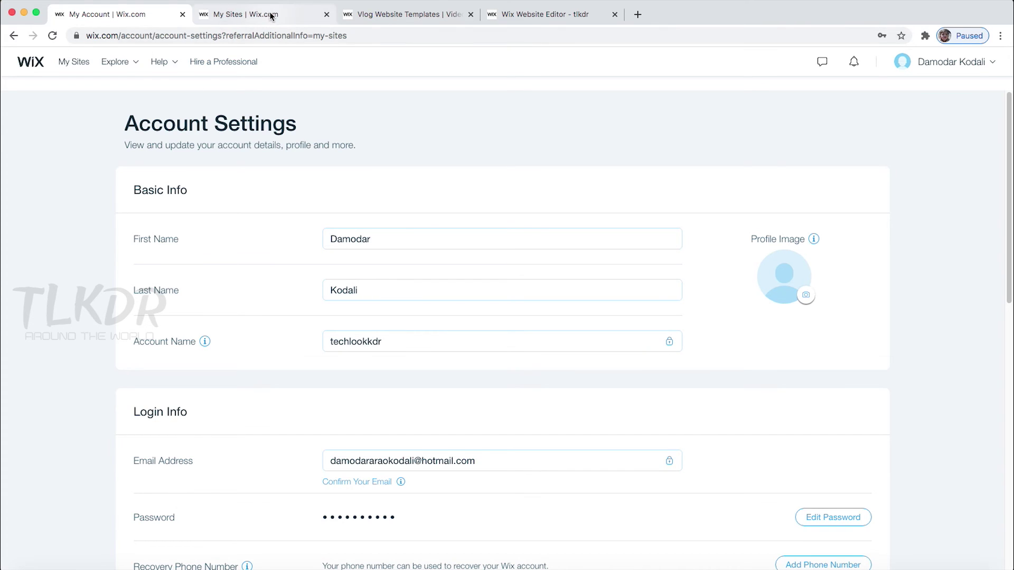
- Open the published site techlookkdr.wixsite.com/tech in a new browser tab
{"action": "left_click", "coordinate": [638, 14]}
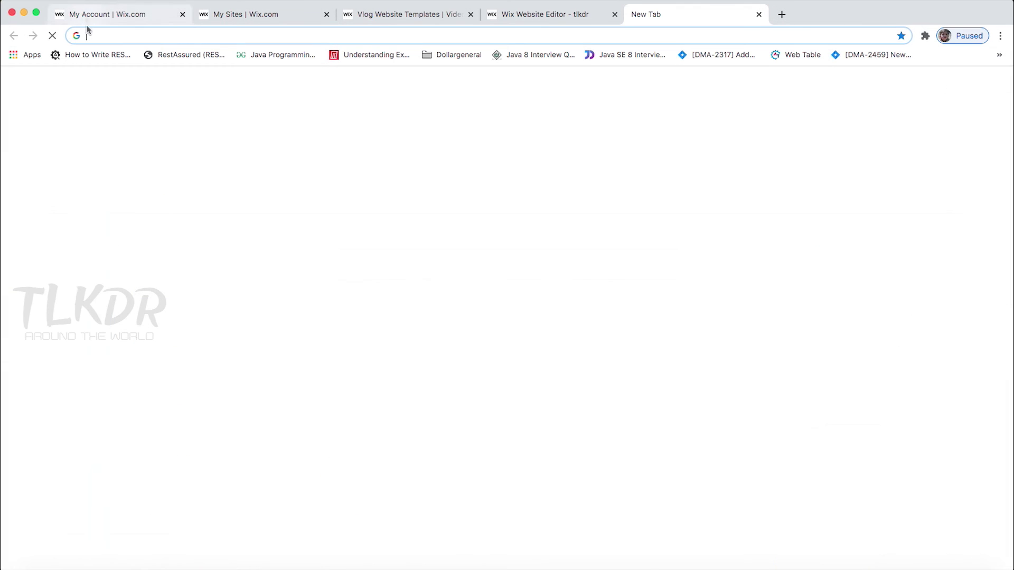
{"action": "left_click", "coordinate": [101, 37]}
{"action": "type", "text": "tech"}
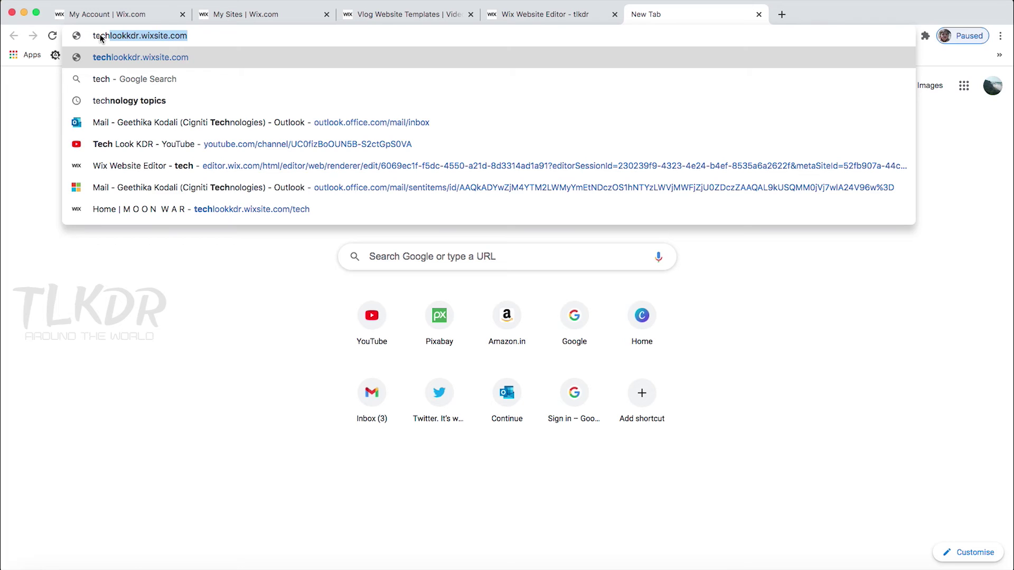
{"action": "key", "text": "Right"}
{"action": "type", "text": "t"}
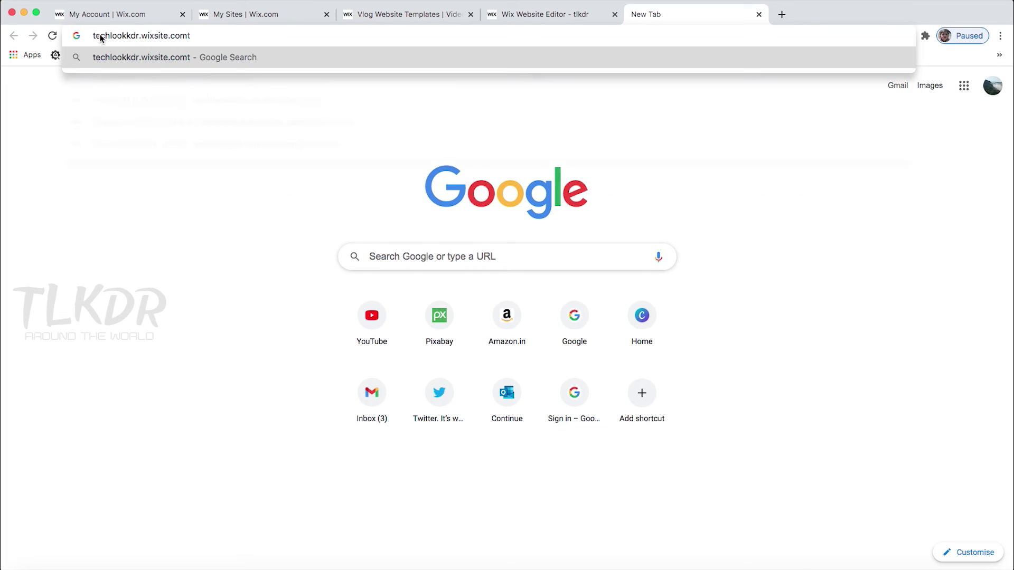
{"action": "key", "text": "BackSpace"}
{"action": "type", "text": "/tech"}
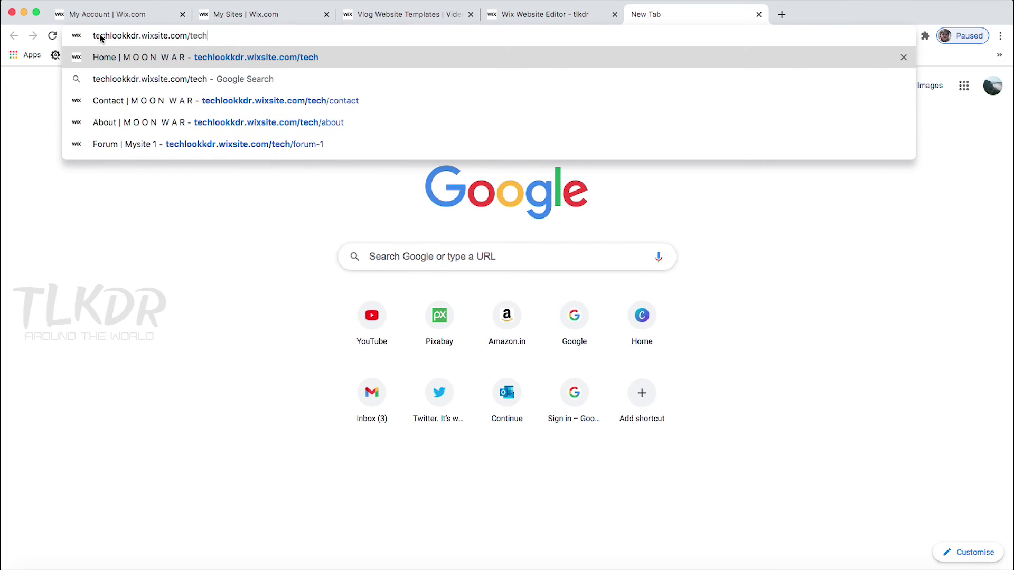
{"action": "key", "text": "Return"}
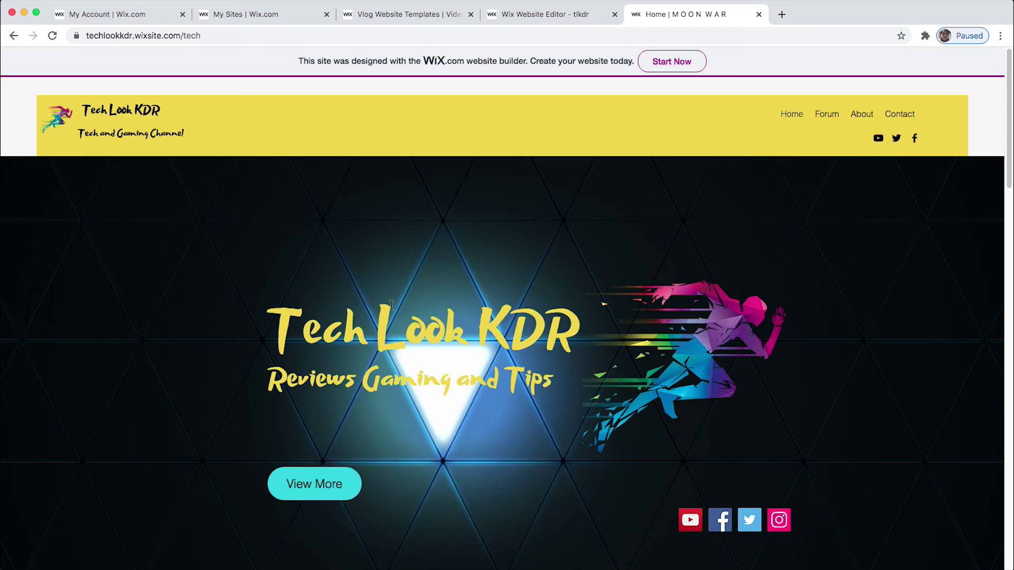
- Follow the View More link on the published home page and examine the Tech Look KDR video section
{"action": "scroll", "coordinate": [364, 309], "scroll_direction": "down", "scroll_amount": 2}
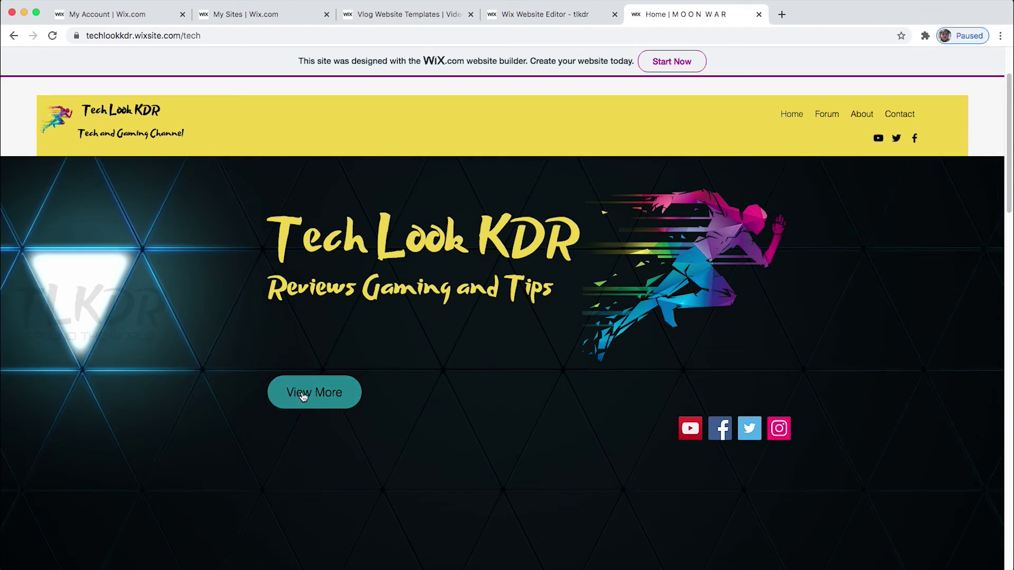
{"action": "left_click", "coordinate": [302, 393]}
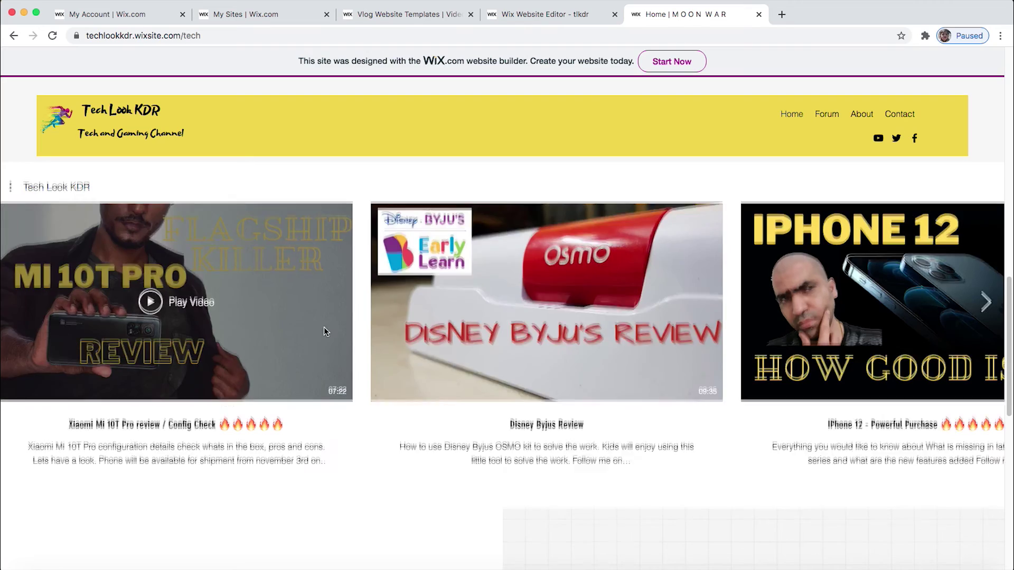
{"action": "scroll", "coordinate": [324, 331], "scroll_direction": "down", "scroll_amount": 3}
{"action": "scroll", "coordinate": [325, 331], "scroll_direction": "up", "scroll_amount": 6}
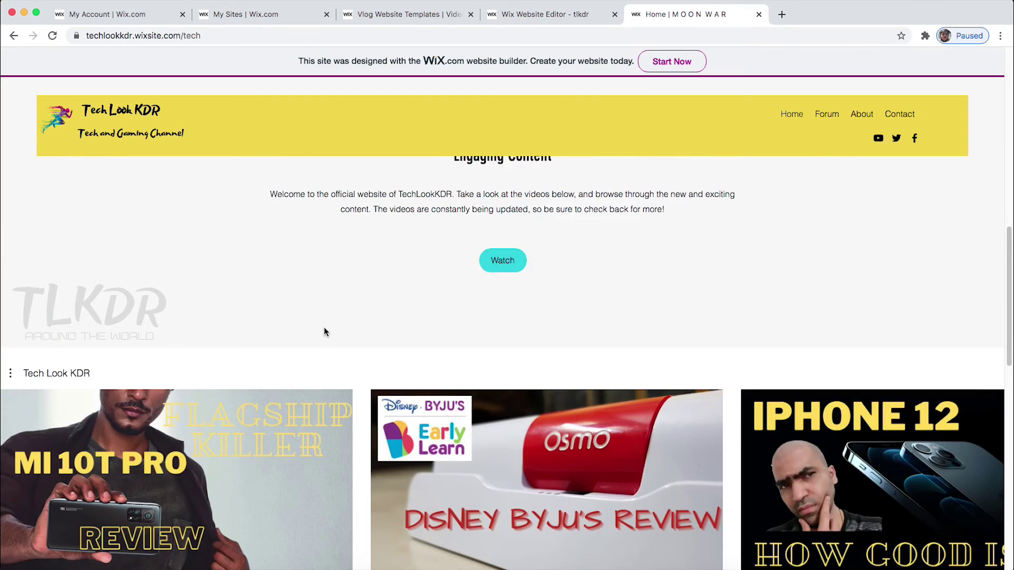
{"action": "scroll", "coordinate": [324, 332], "scroll_direction": "down", "scroll_amount": 3}
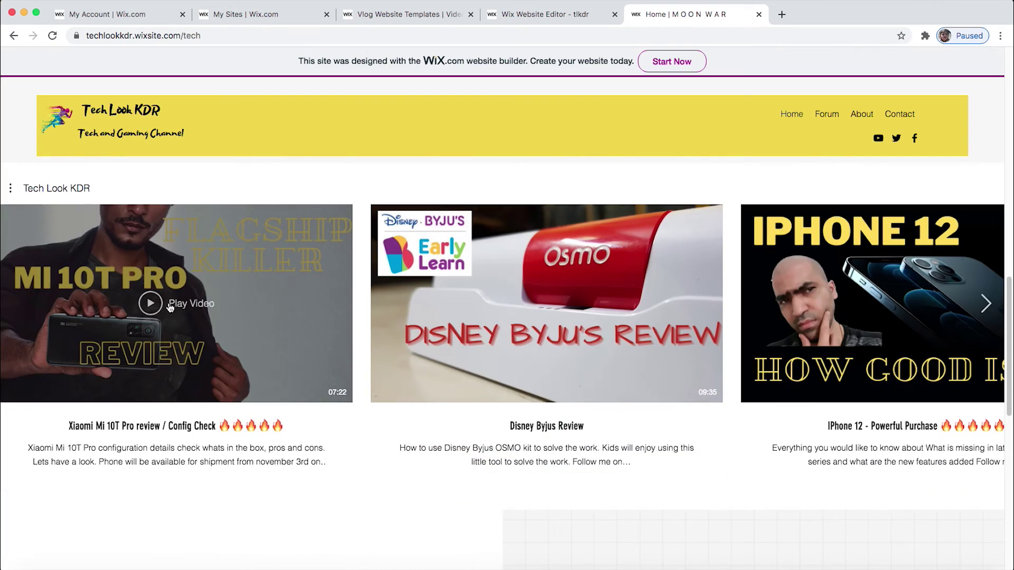
- Play the Xiaomi Mi 10T Pro review video briefly, pause it, and close the player
{"action": "left_click", "coordinate": [151, 303]}
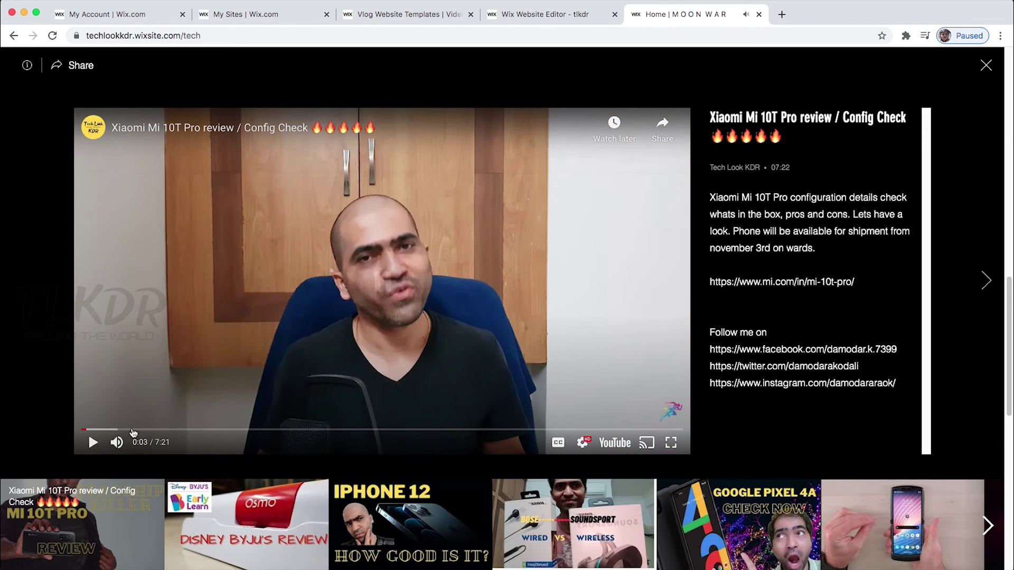
{"action": "left_click", "coordinate": [89, 435]}
{"action": "left_click", "coordinate": [986, 66]}
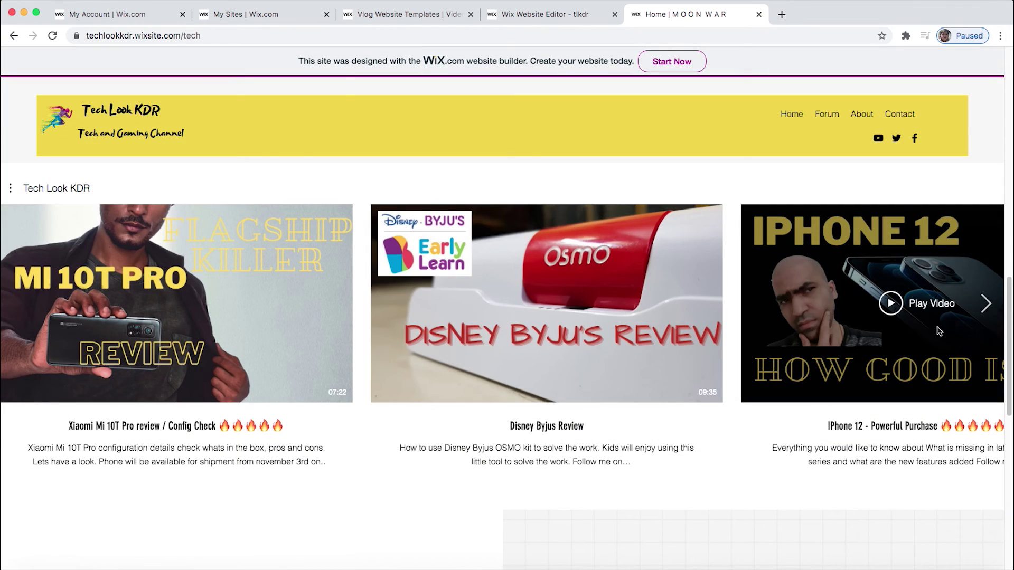
- Browse forward and back through the Tech Look KDR video gallery on the home page
{"action": "left_click", "coordinate": [988, 306]}
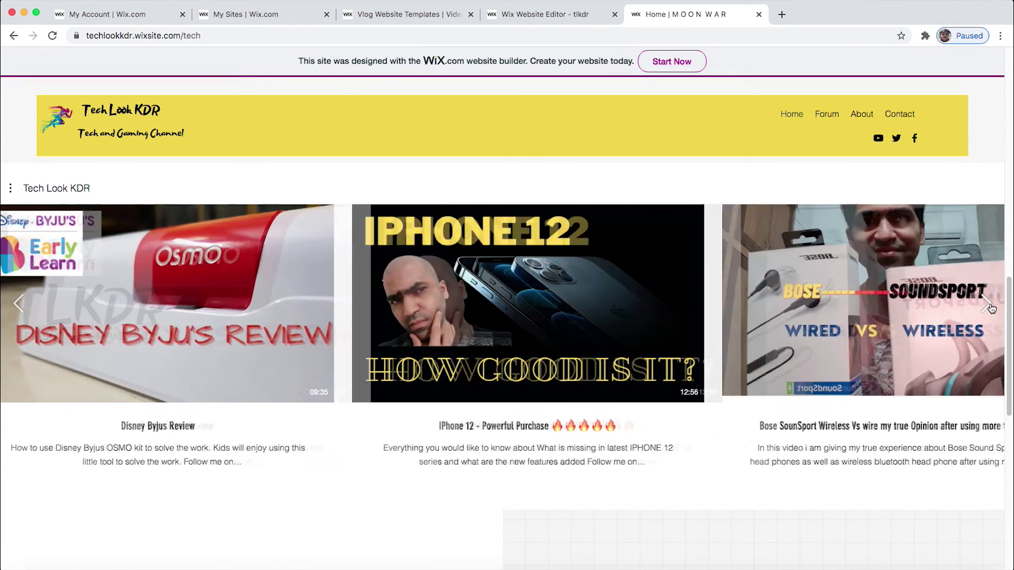
{"action": "left_click", "coordinate": [987, 305]}
{"action": "left_click", "coordinate": [987, 305]}
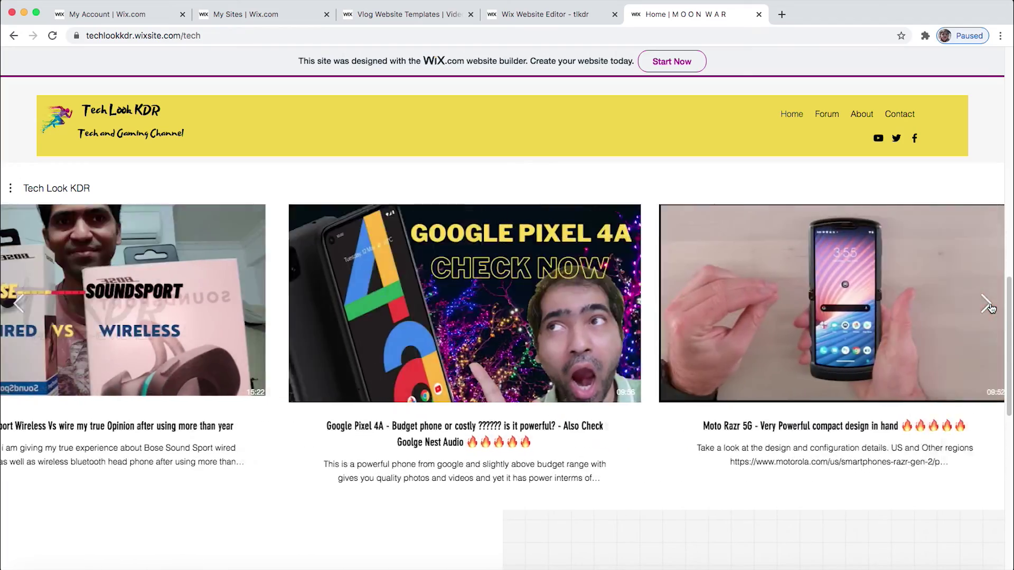
{"action": "left_click", "coordinate": [987, 306]}
{"action": "left_click", "coordinate": [987, 305]}
{"action": "left_click", "coordinate": [987, 305]}
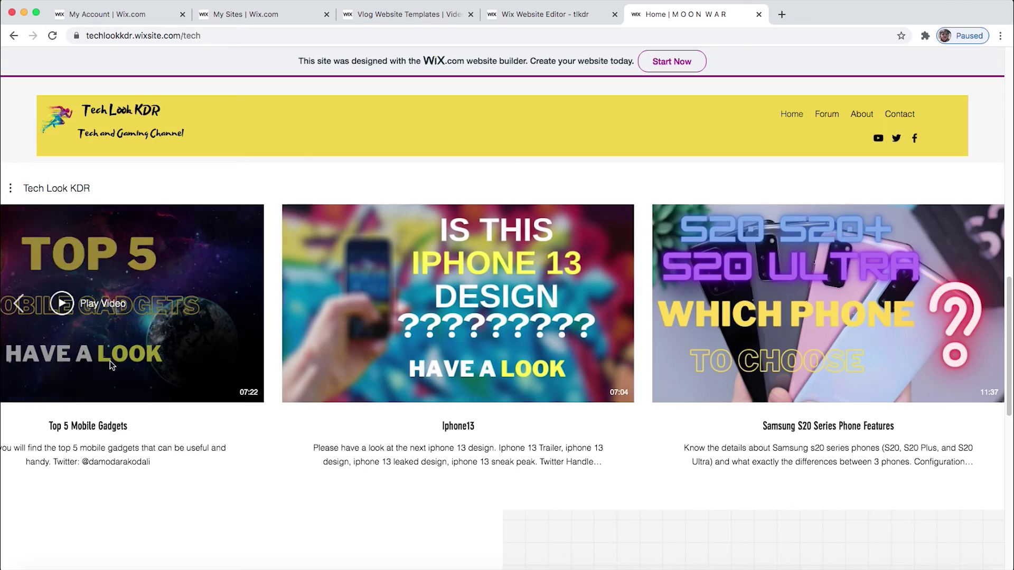
{"action": "left_click", "coordinate": [18, 305]}
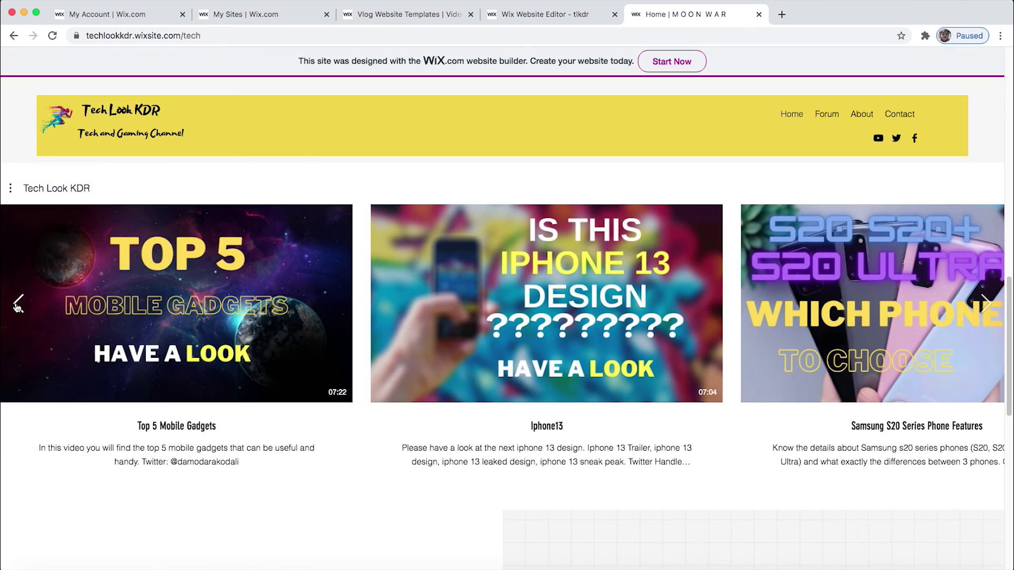
{"action": "left_click", "coordinate": [18, 305]}
{"action": "left_click", "coordinate": [17, 305]}
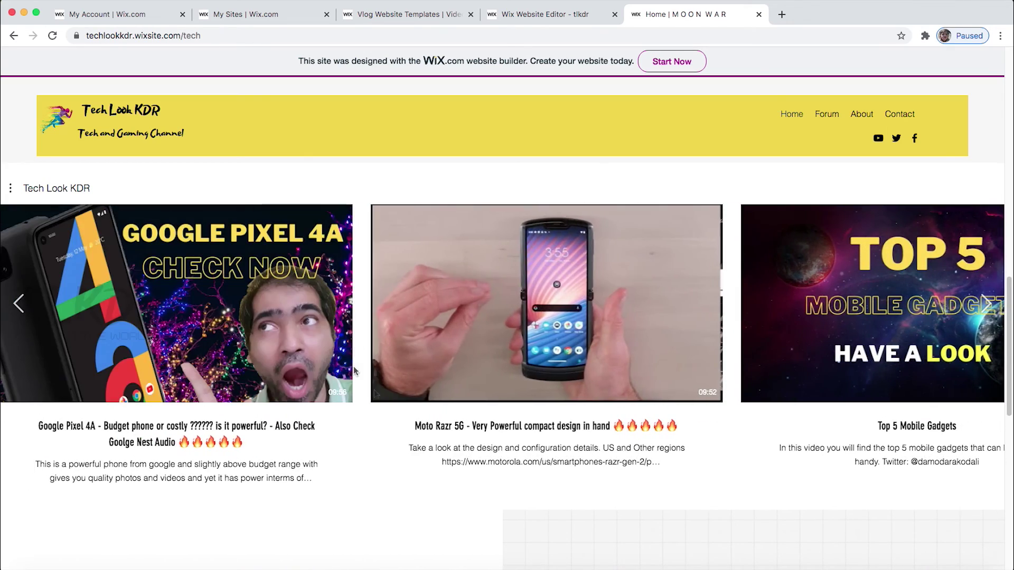
- Examine the About TechLookKDR section of the home page and the discussion categories on the Forum page
{"action": "scroll", "coordinate": [394, 405], "scroll_direction": "down", "scroll_amount": 4}
{"action": "scroll", "coordinate": [395, 401], "scroll_direction": "down", "scroll_amount": 2}
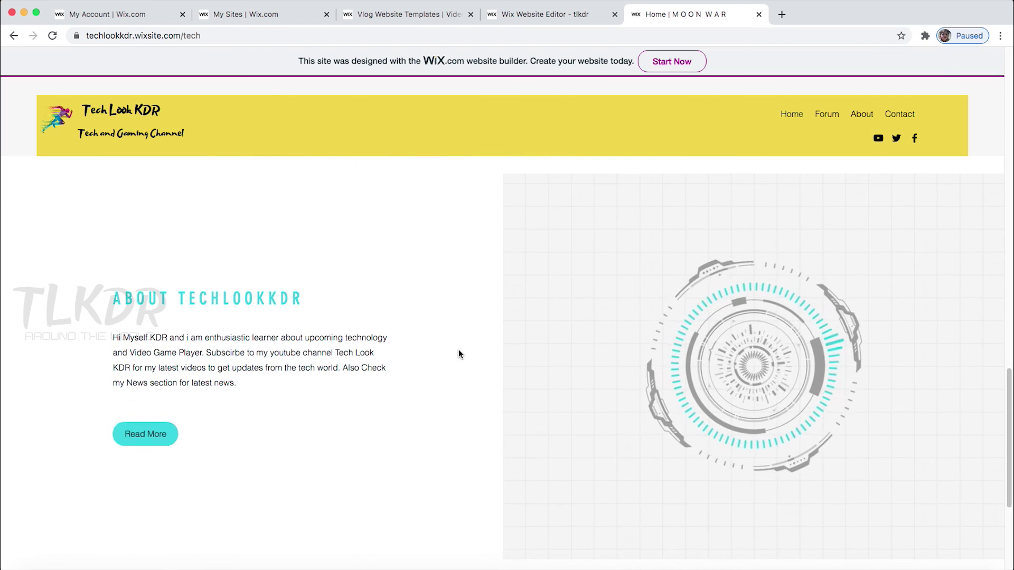
{"action": "scroll", "coordinate": [470, 342], "scroll_direction": "up", "scroll_amount": 4}
{"action": "left_click", "coordinate": [827, 116]}
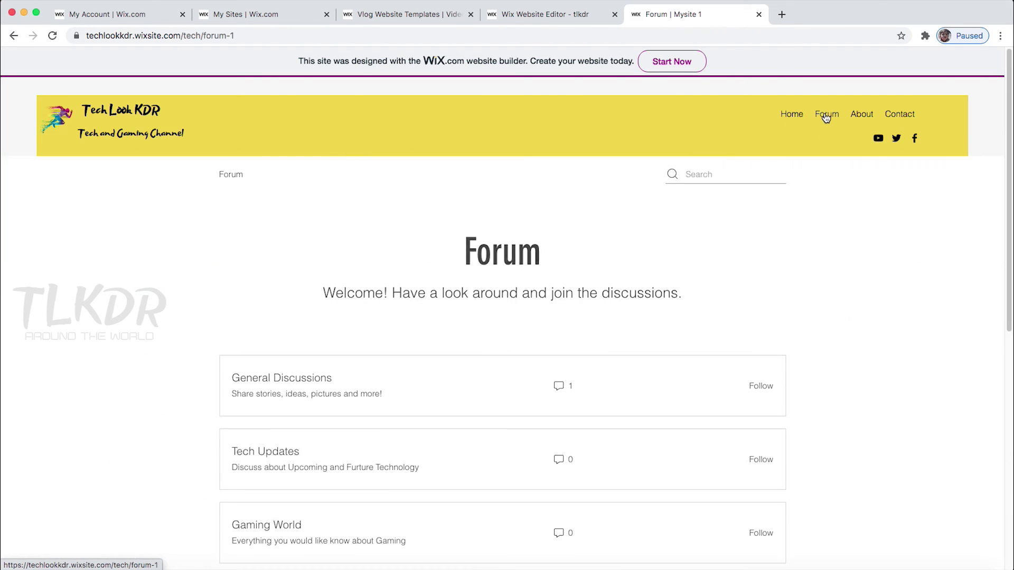
{"action": "scroll", "coordinate": [878, 355], "scroll_direction": "down", "scroll_amount": 3}
{"action": "scroll", "coordinate": [897, 227], "scroll_direction": "up", "scroll_amount": 3}
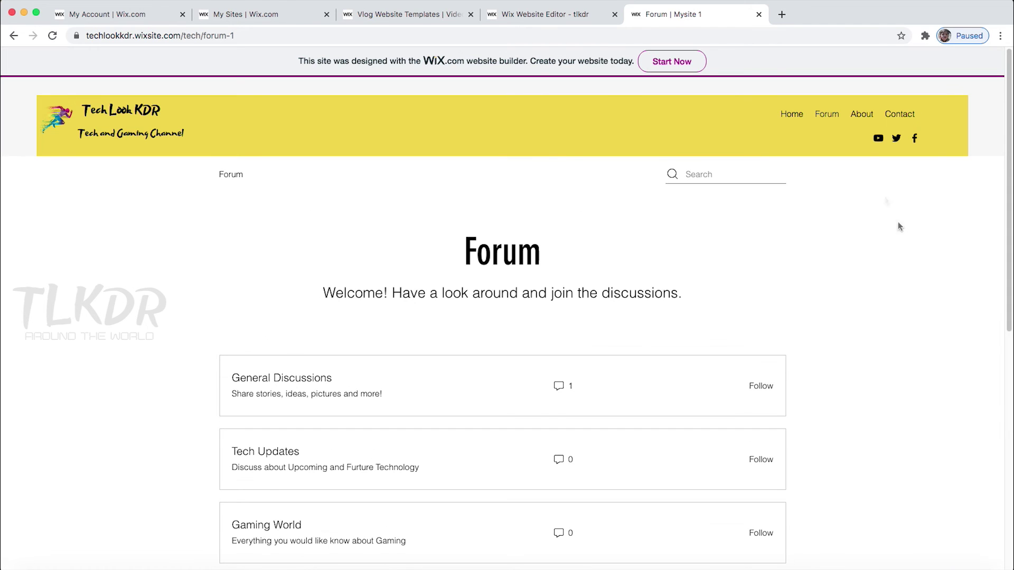
- Open the About page and examine its story text, video slideshow and subscribe form
{"action": "left_click", "coordinate": [858, 115]}
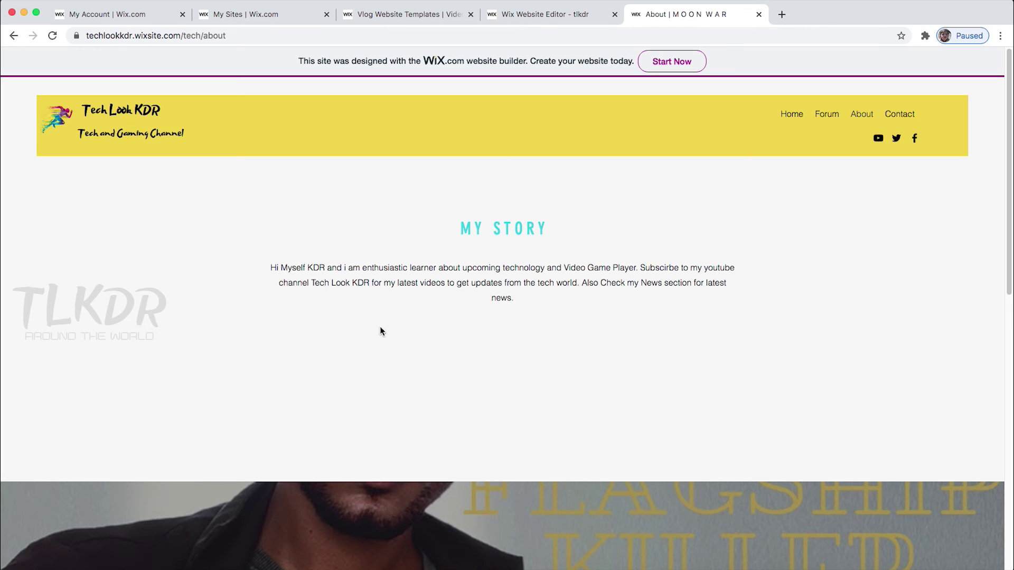
{"action": "scroll", "coordinate": [381, 331], "scroll_direction": "down", "scroll_amount": 7}
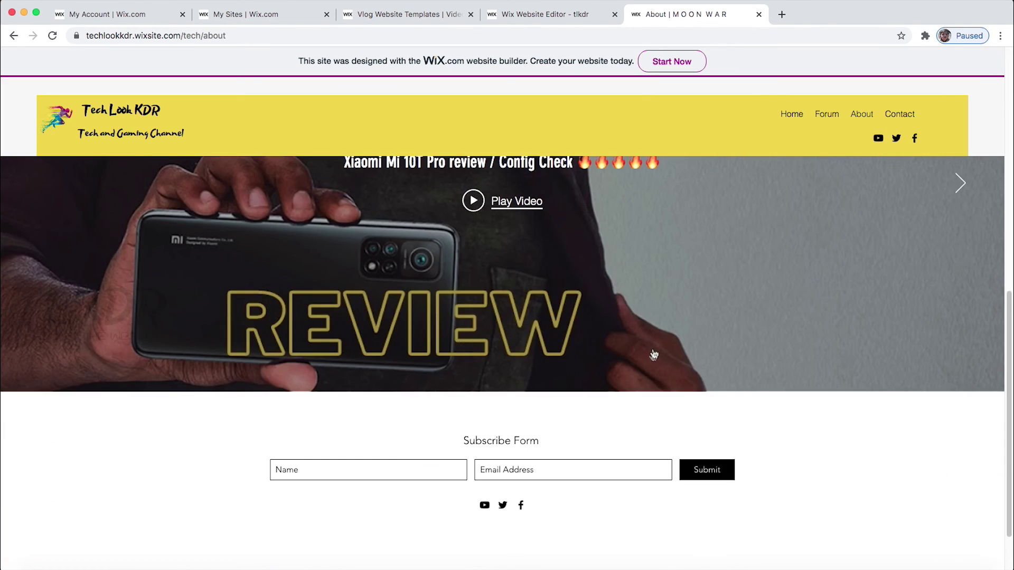
{"action": "scroll", "coordinate": [654, 354], "scroll_direction": "up", "scroll_amount": 4}
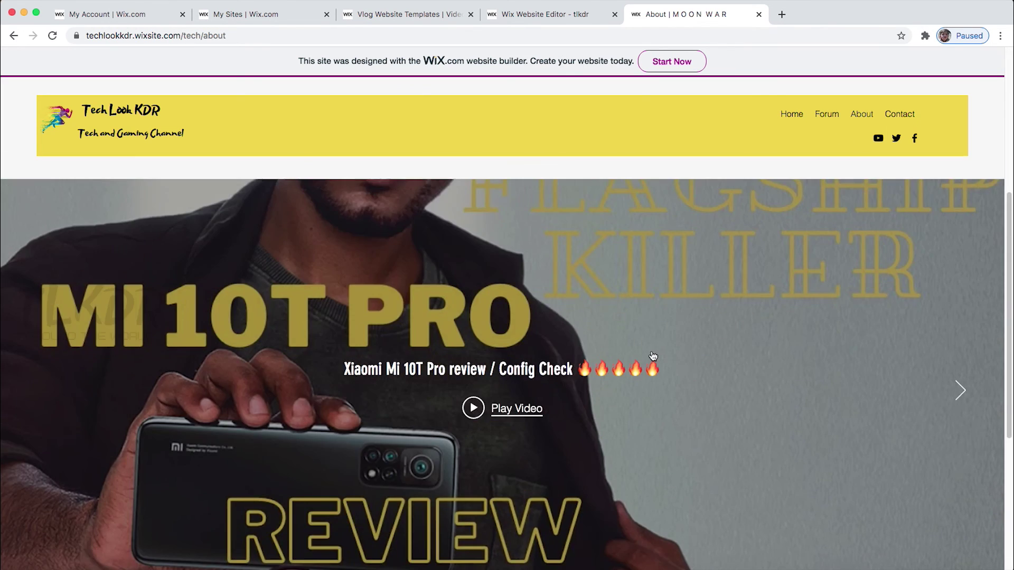
{"action": "left_click", "coordinate": [961, 391]}
{"action": "left_click", "coordinate": [962, 392]}
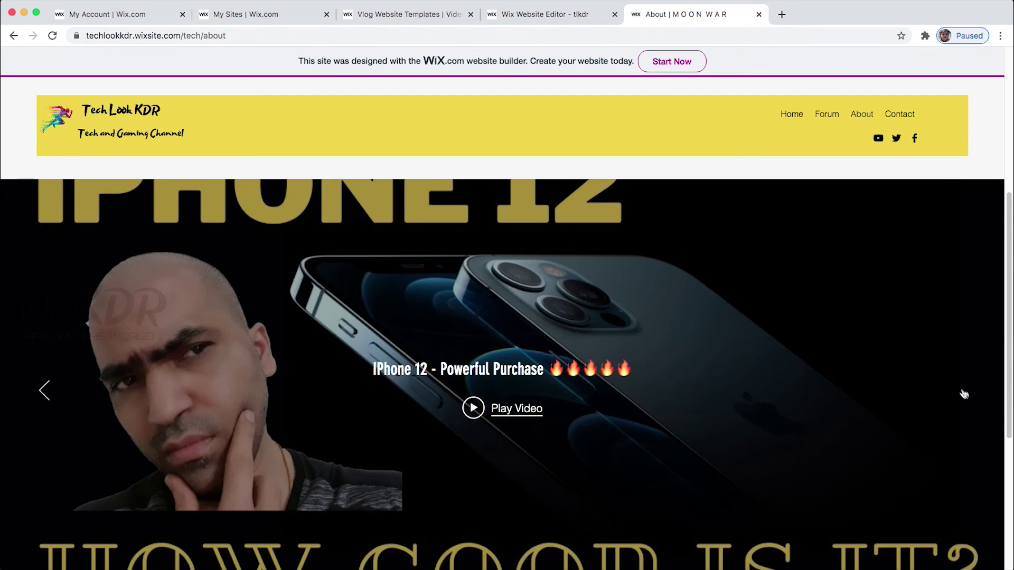
{"action": "scroll", "coordinate": [691, 414], "scroll_direction": "down", "scroll_amount": 2}
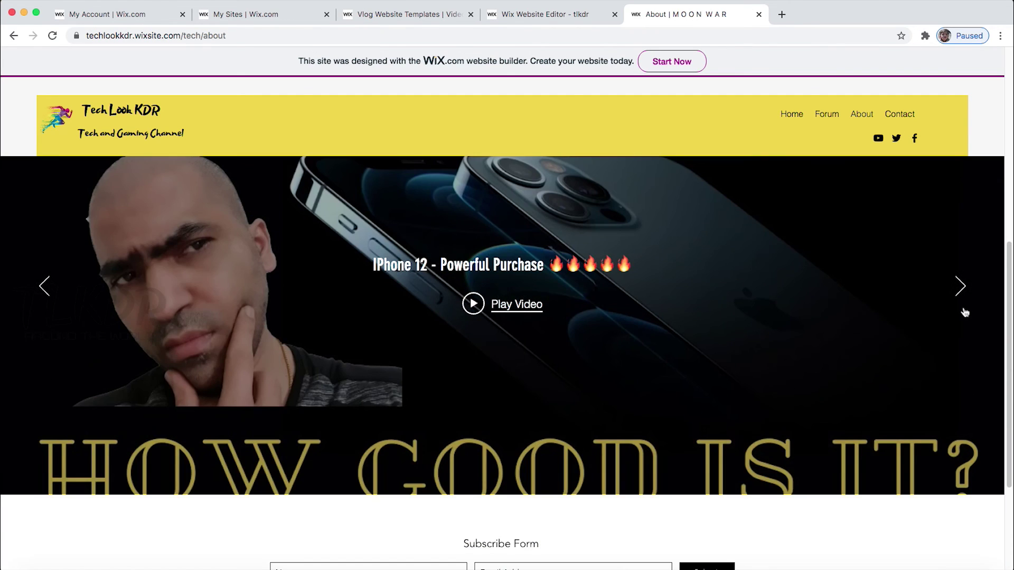
{"action": "left_click", "coordinate": [961, 288]}
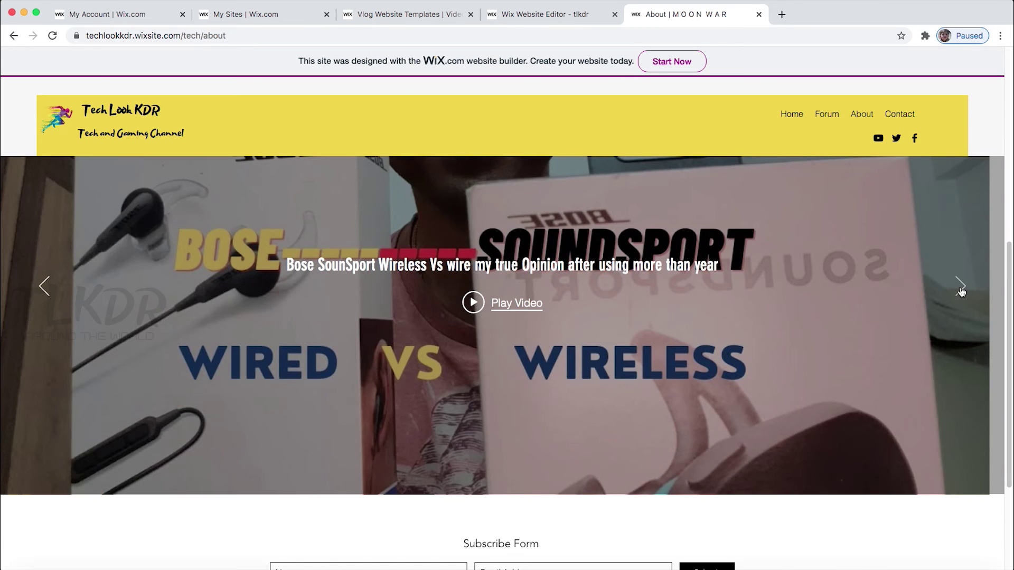
{"action": "left_click", "coordinate": [961, 288]}
{"action": "scroll", "coordinate": [915, 302], "scroll_direction": "up", "scroll_amount": 6}
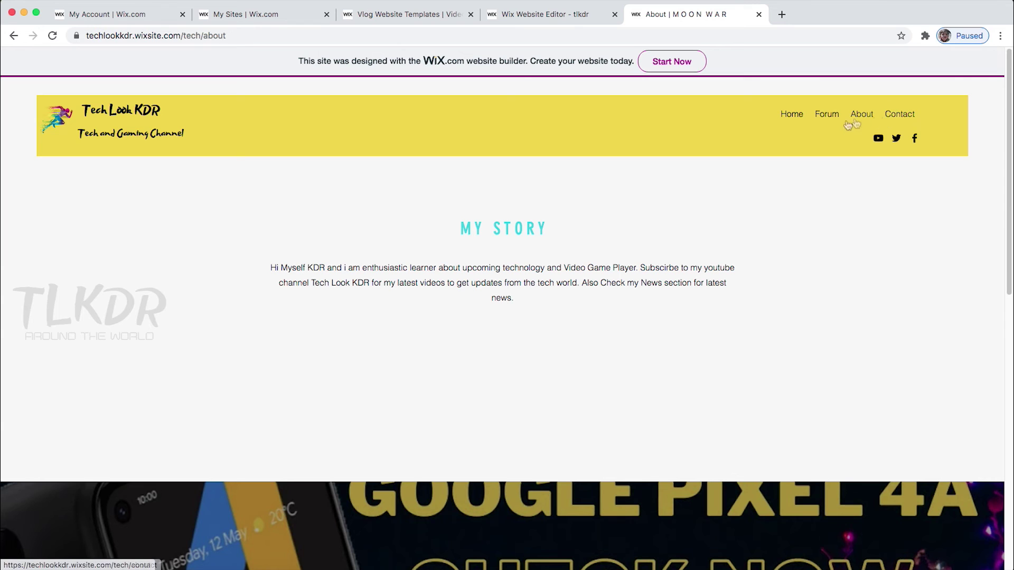
- Open the Contact page, examine its message form, and return to the Home page
{"action": "left_click", "coordinate": [900, 116]}
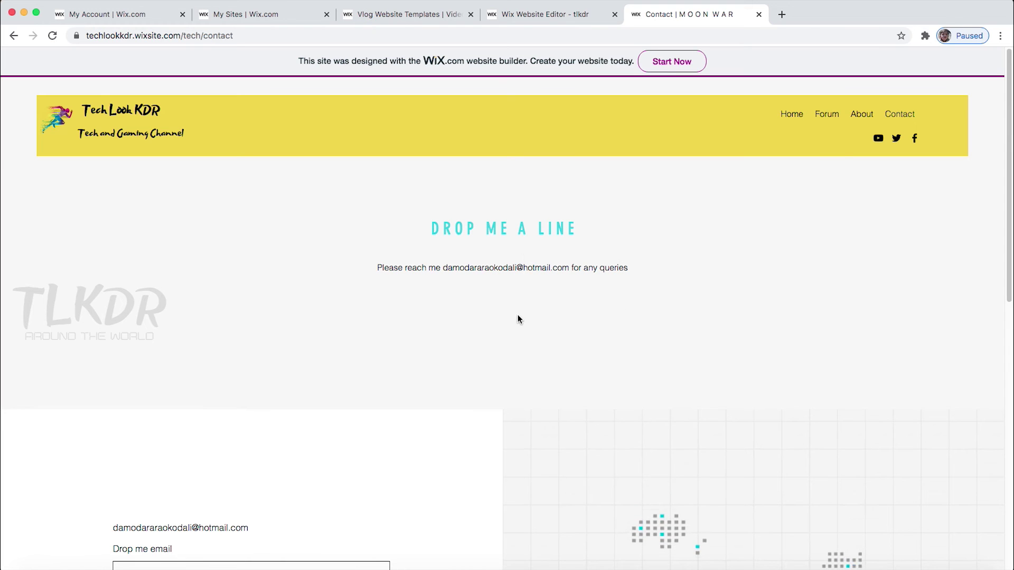
{"action": "scroll", "coordinate": [605, 325], "scroll_direction": "down", "scroll_amount": 5}
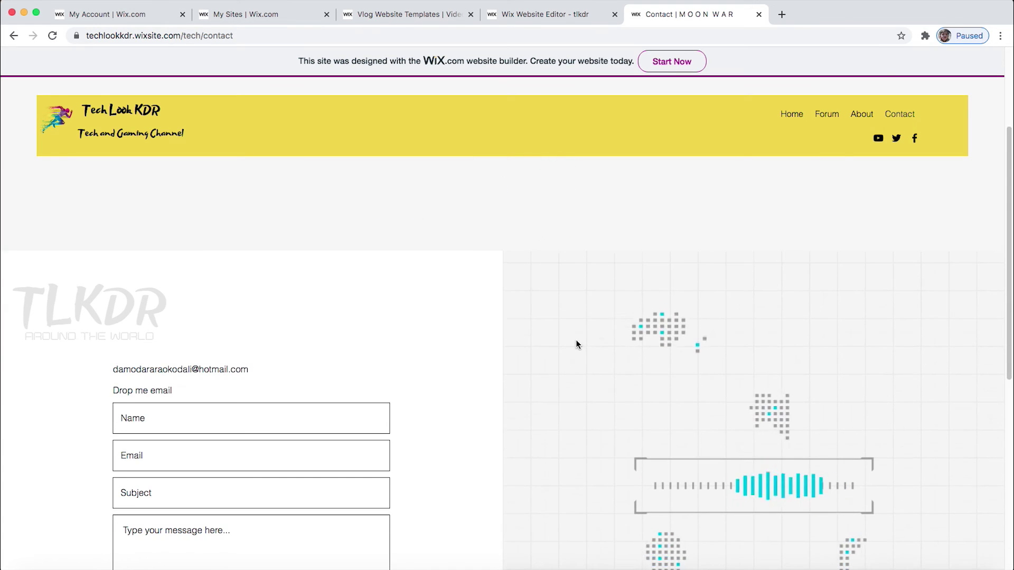
{"action": "scroll", "coordinate": [576, 344], "scroll_direction": "down", "scroll_amount": 2}
{"action": "scroll", "coordinate": [430, 380], "scroll_direction": "up", "scroll_amount": 5}
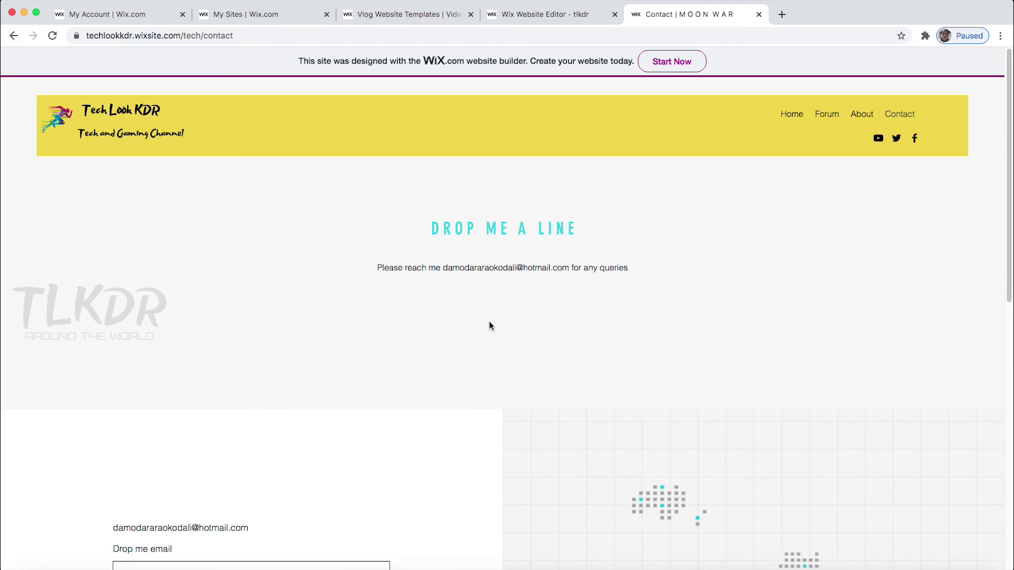
{"action": "left_click", "coordinate": [792, 115]}
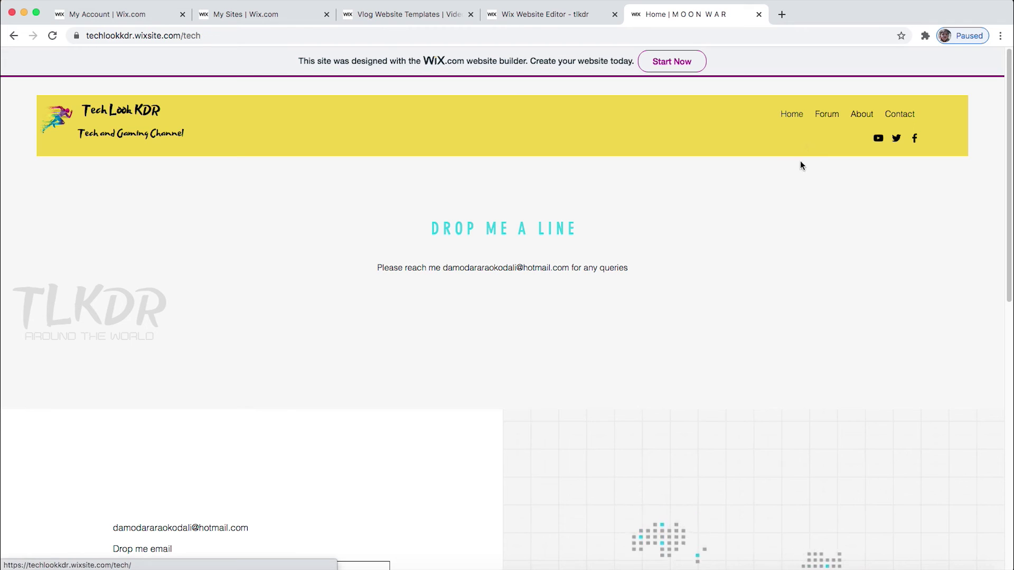